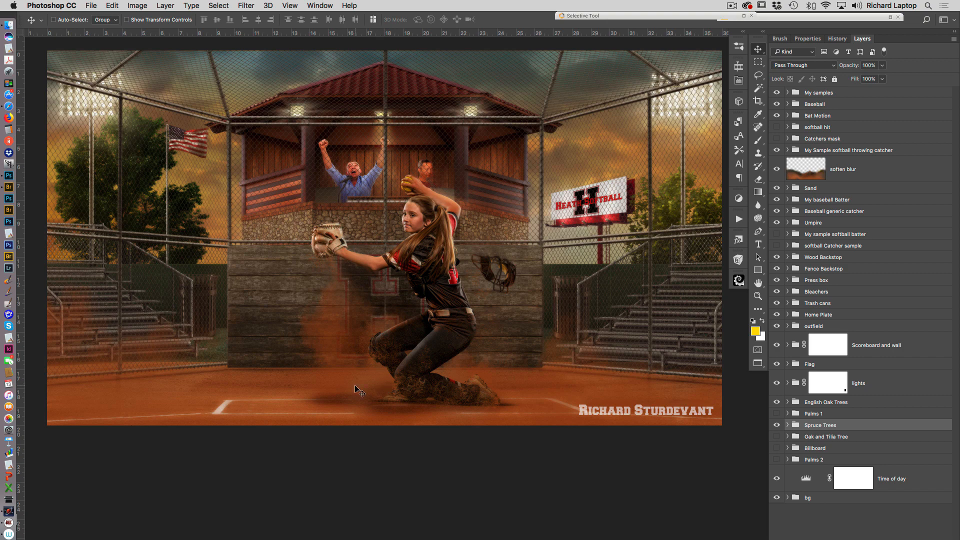
- Expand the My samples group and hide the Version 1 and The backstop 2 Sturdavinci layers, comparing the samples along the way
{"action": "left_click", "coordinate": [788, 93]}
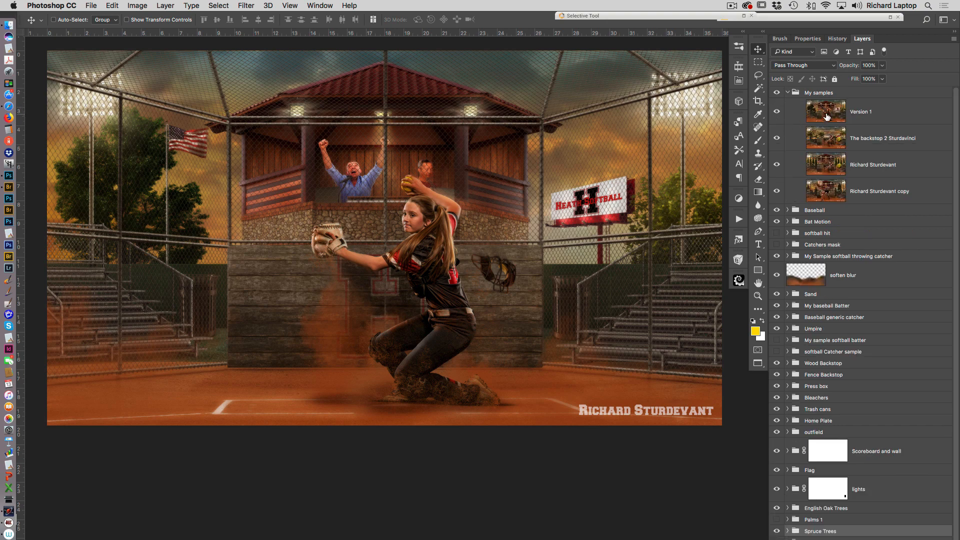
{"action": "left_click", "coordinate": [777, 112]}
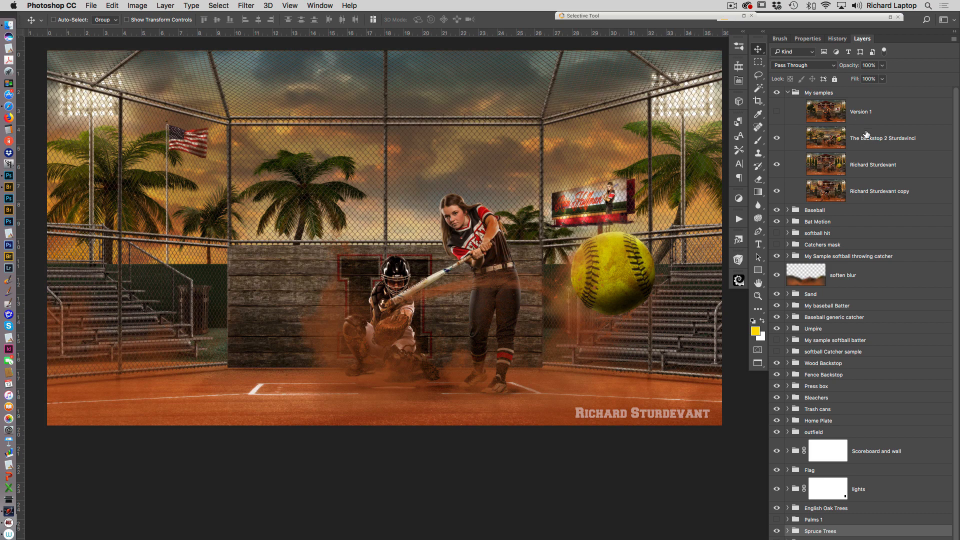
{"action": "left_click", "coordinate": [777, 138]}
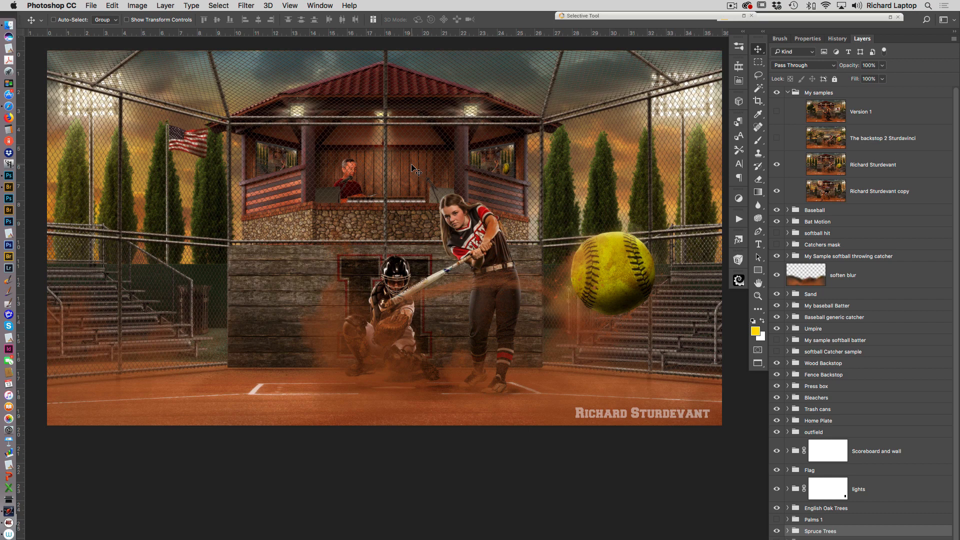
{"action": "left_click", "coordinate": [778, 139]}
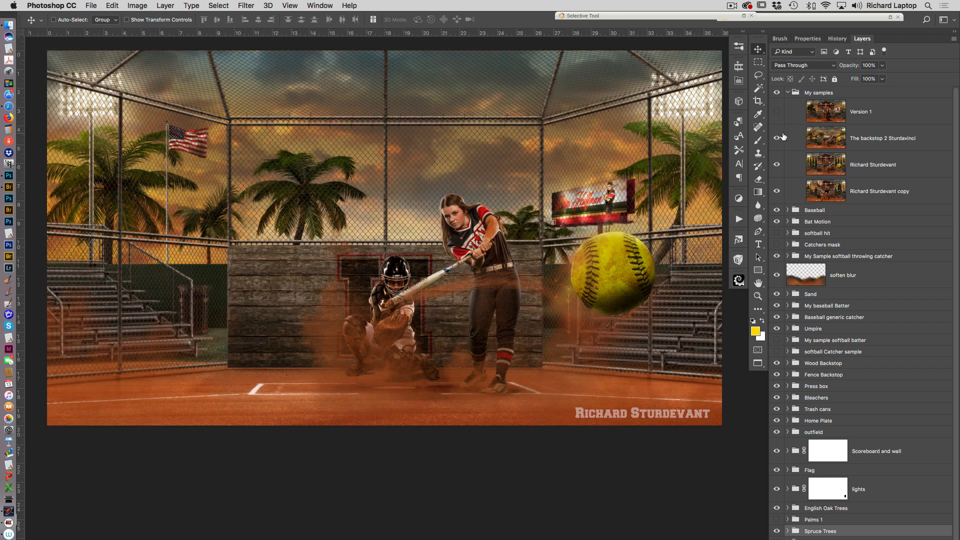
{"action": "left_click", "coordinate": [777, 112]}
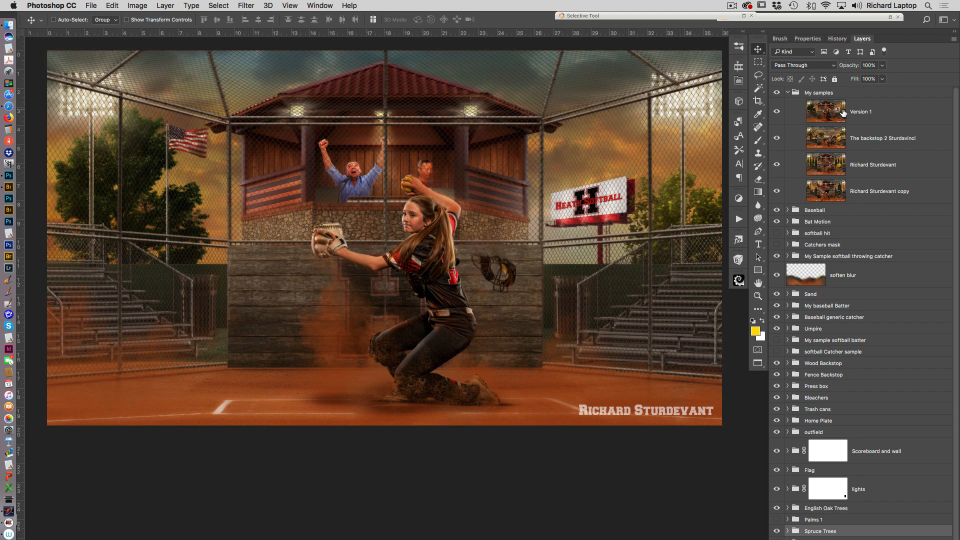
{"action": "left_click", "coordinate": [776, 112]}
{"action": "left_click", "coordinate": [777, 138]}
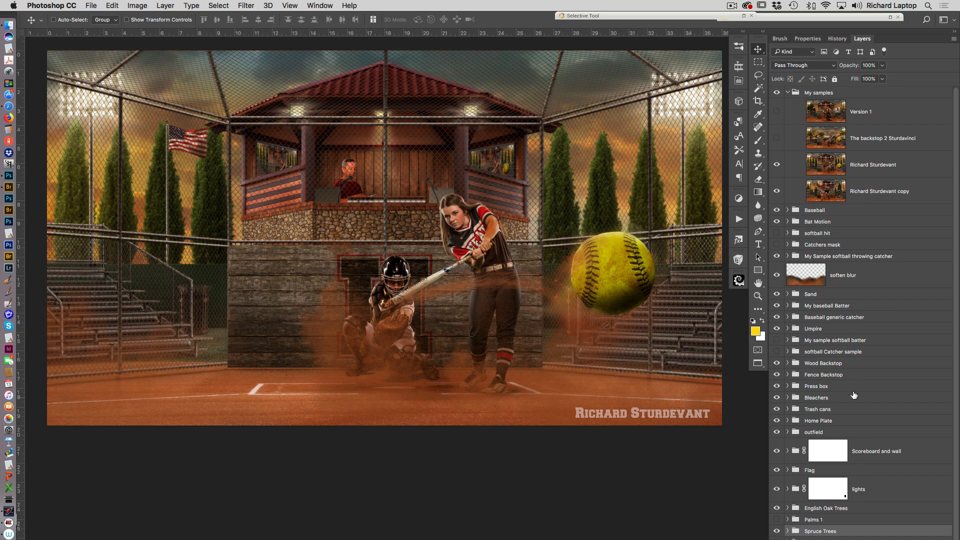
- Check the contents of the English Oak Trees group, collapse it, and hide the third layer in the My samples group
{"action": "left_click", "coordinate": [788, 508]}
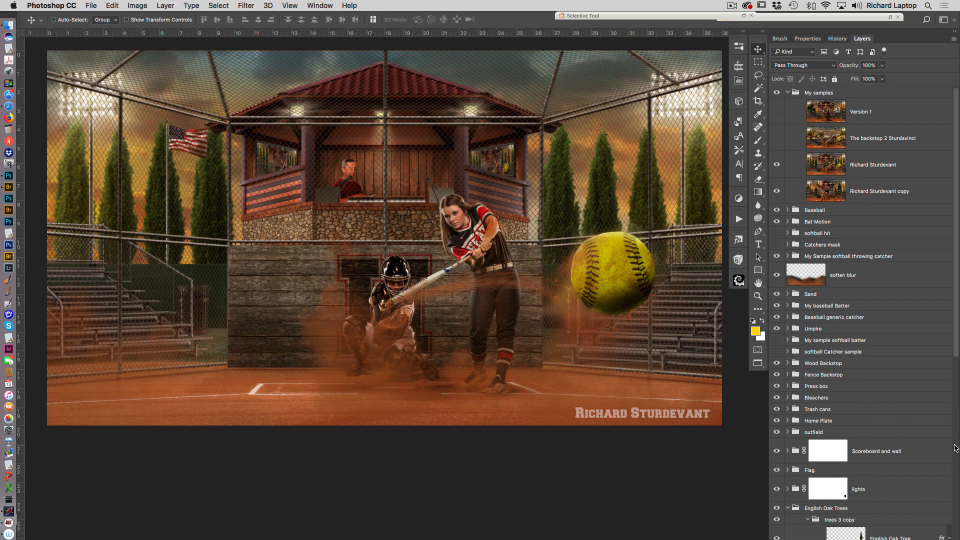
{"action": "left_click", "coordinate": [788, 508]}
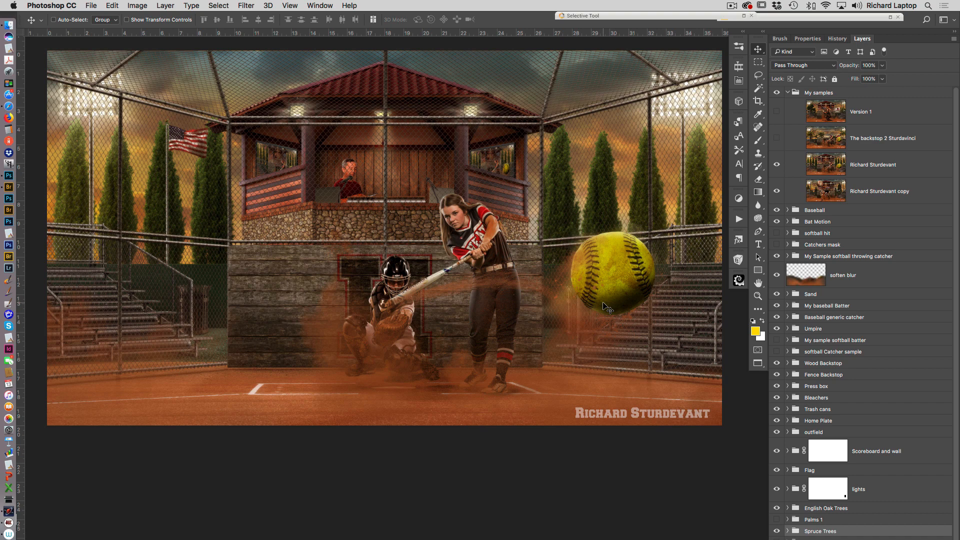
{"action": "left_click", "coordinate": [777, 166]}
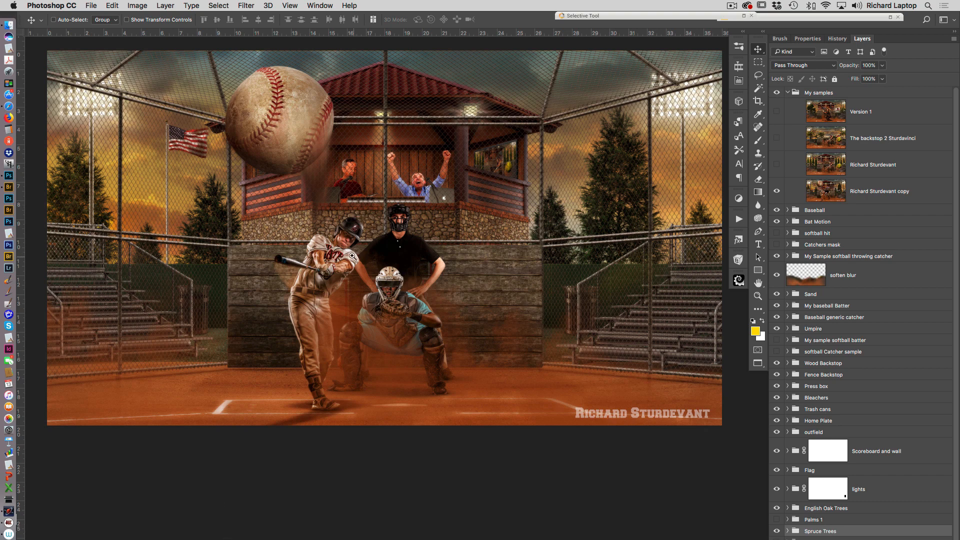
- Examine the batter, umpire and catcher up close in the remaining baseball sample, and return to a view of the whole composite
{"action": "left_click", "coordinate": [362, 246], "text": "super"}
{"action": "left_click", "coordinate": [355, 252], "text": "super"}
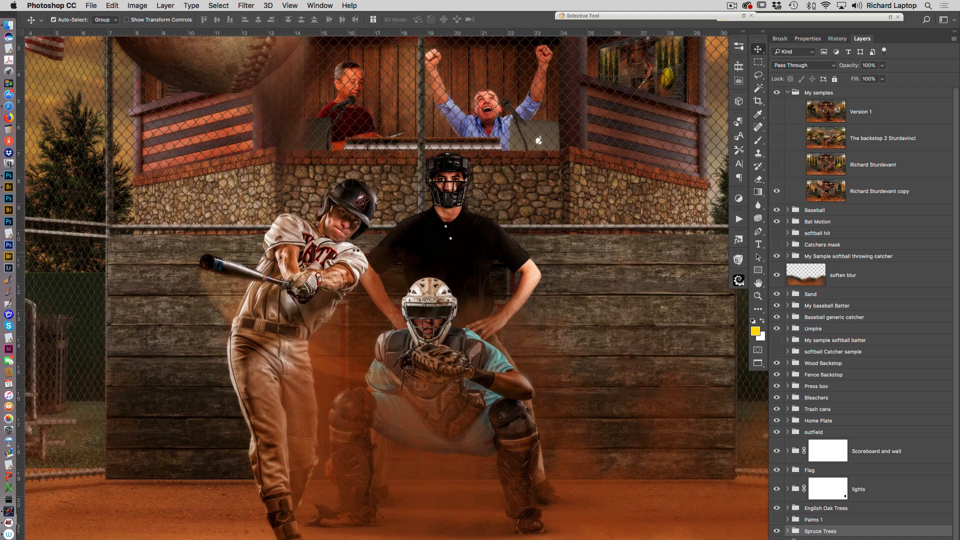
{"action": "left_click", "coordinate": [307, 423], "text": "super"}
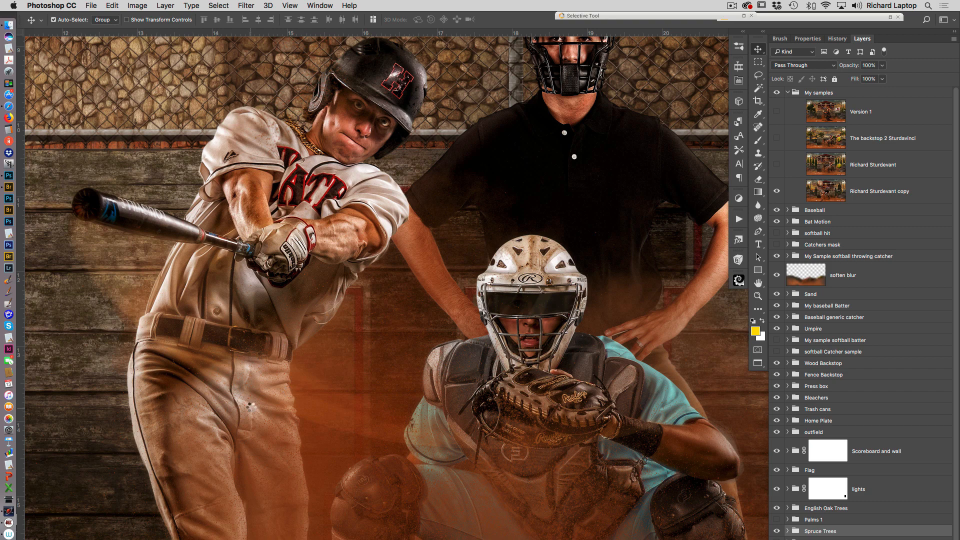
{"action": "left_click_drag", "start_coordinate": [254, 402], "coordinate": [316, 309]}
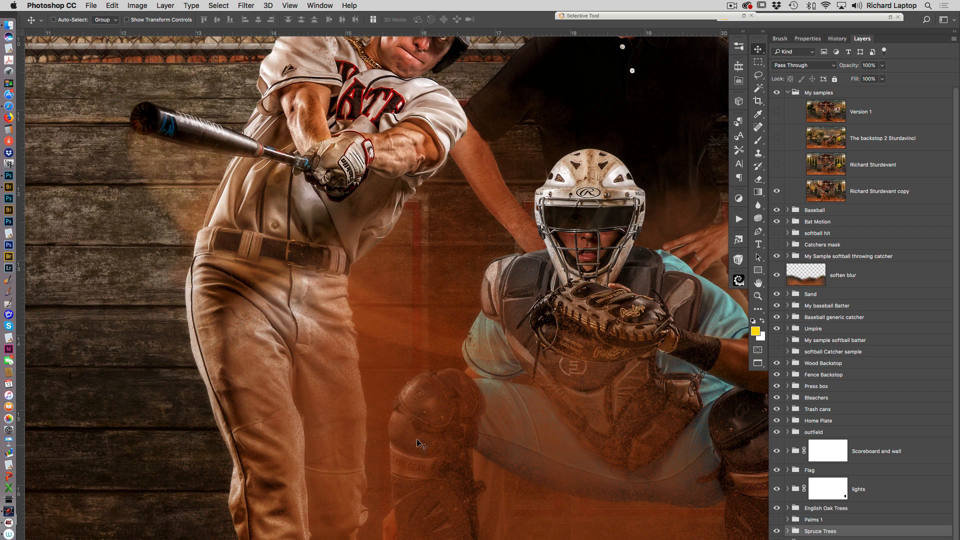
{"action": "left_click_drag", "start_coordinate": [374, 238], "coordinate": [352, 369]}
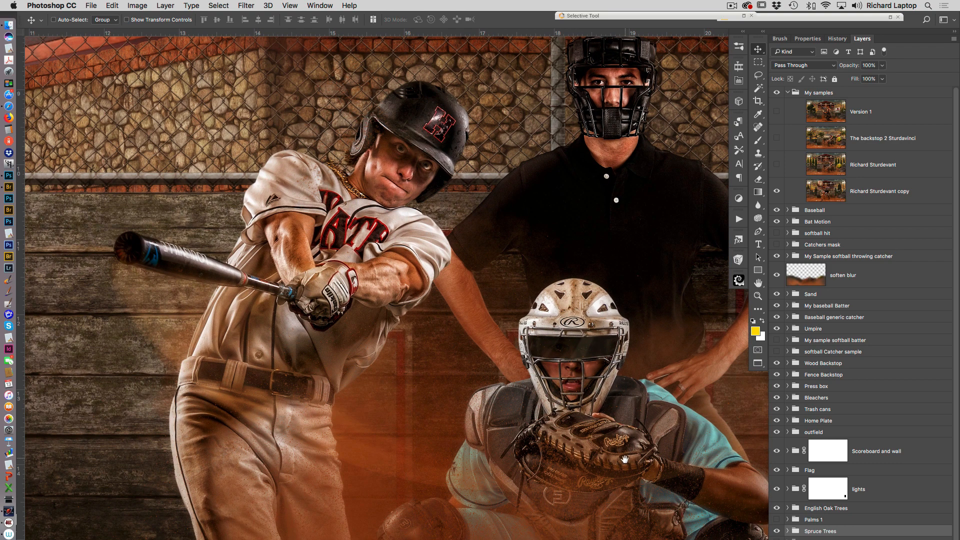
{"action": "left_click_drag", "start_coordinate": [636, 467], "coordinate": [400, 370]}
{"action": "left_click_drag", "start_coordinate": [609, 449], "coordinate": [499, 400]}
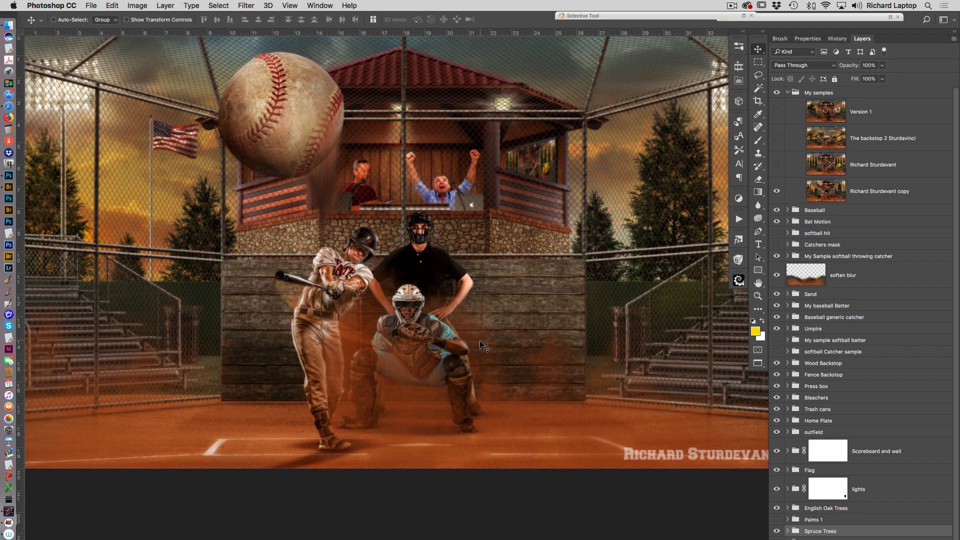
{"action": "key", "text": "super+minus"}
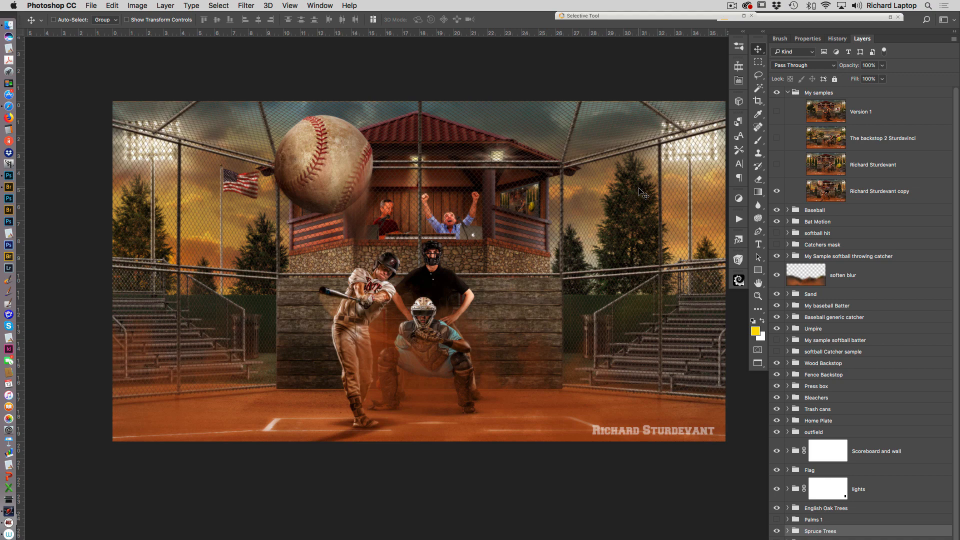
- Hide the My Sample softball throwing catcher group and compare the layered scene with the fourth sample layer
{"action": "left_click", "coordinate": [777, 191]}
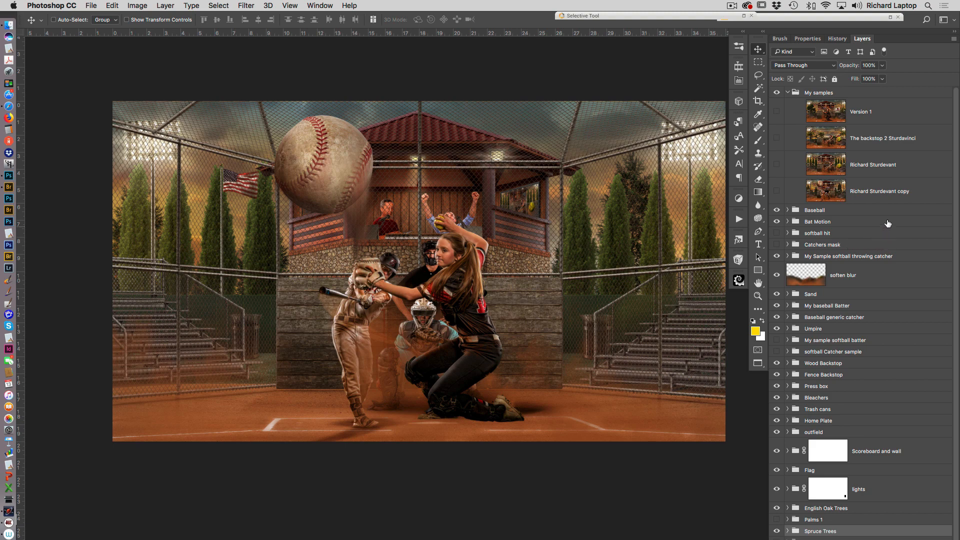
{"action": "left_click", "coordinate": [777, 257]}
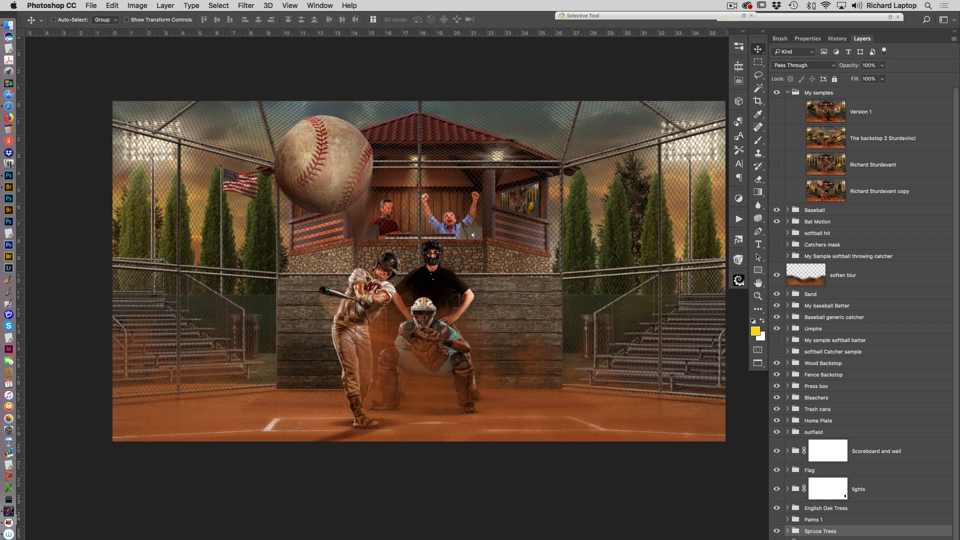
{"action": "left_click", "coordinate": [776, 192]}
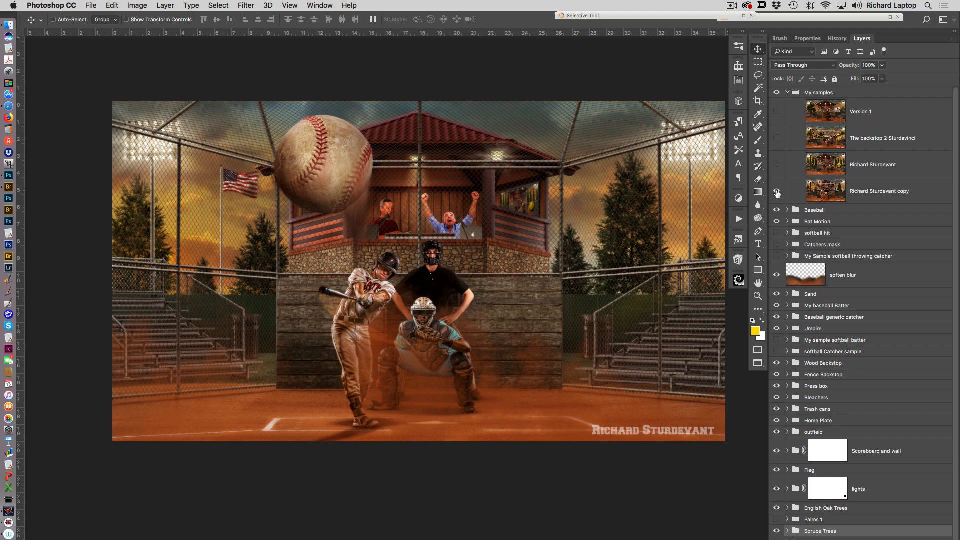
{"action": "left_click", "coordinate": [777, 193]}
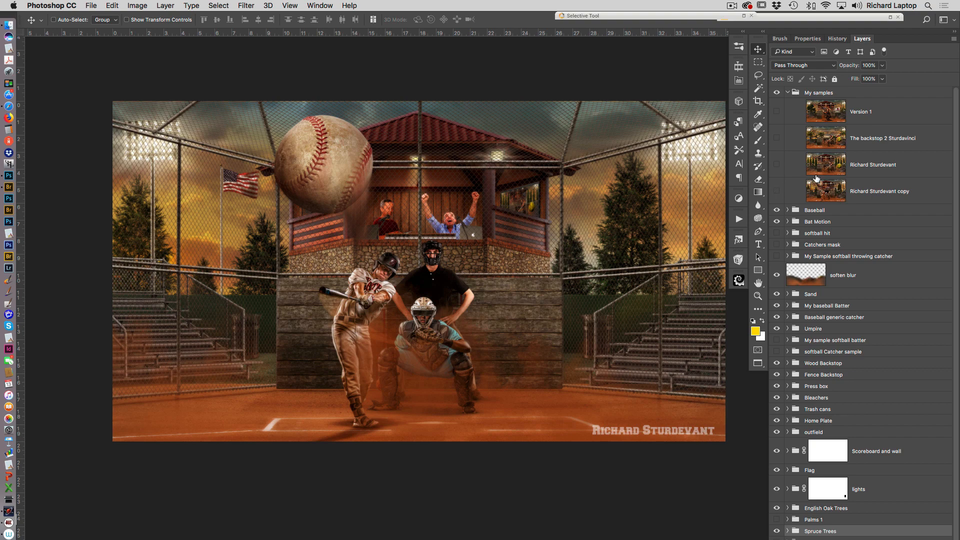
{"action": "left_click", "coordinate": [776, 193]}
{"action": "left_click", "coordinate": [777, 193]}
{"action": "left_click", "coordinate": [777, 193]}
- Hide the English Oak Trees group, keep Spruce Trees visible to match the fourth sample, and collapse the My samples group
{"action": "left_click", "coordinate": [777, 531]}
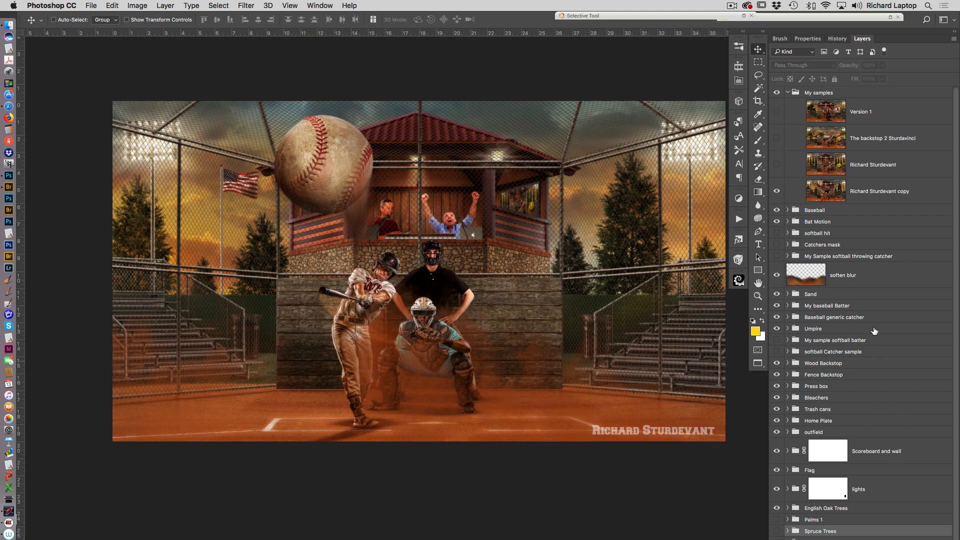
{"action": "left_click", "coordinate": [776, 192]}
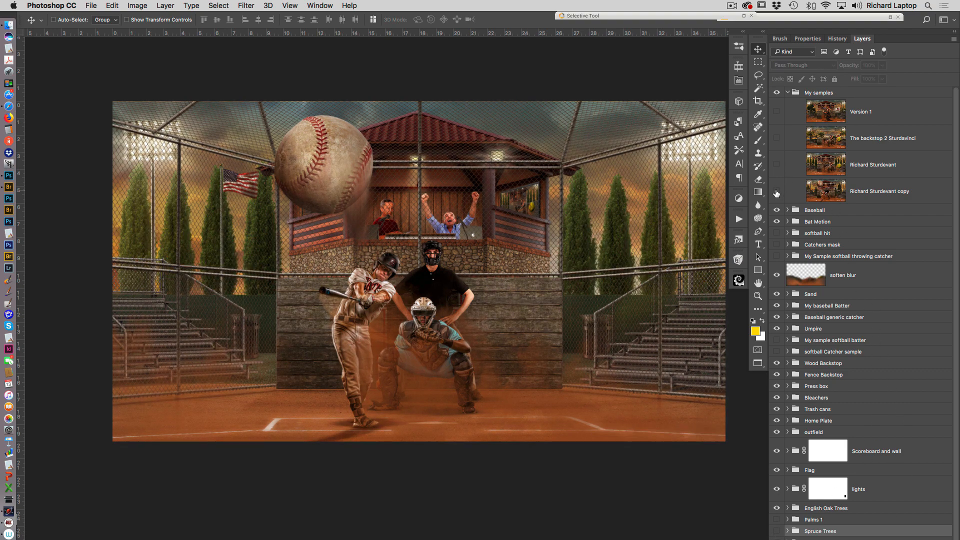
{"action": "left_click", "coordinate": [777, 193]}
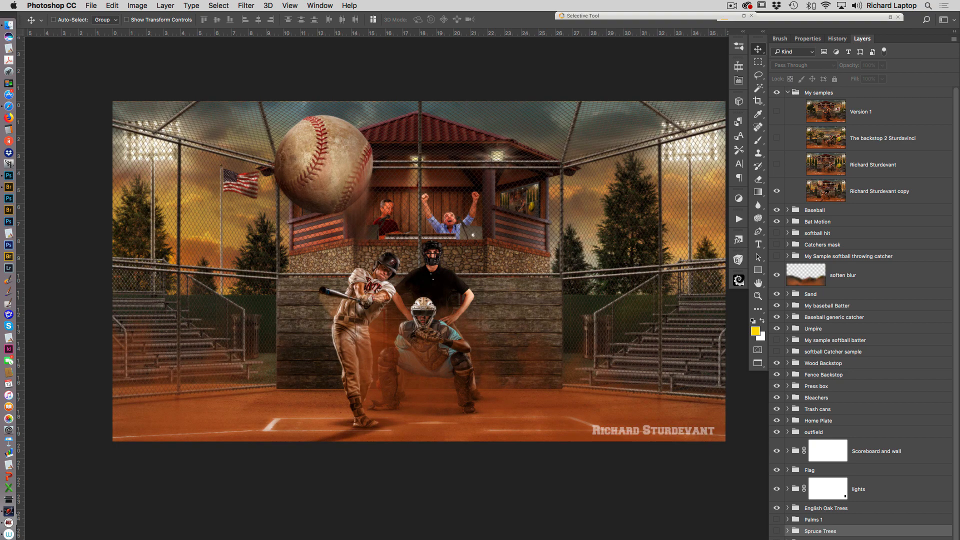
{"action": "left_click", "coordinate": [777, 532]}
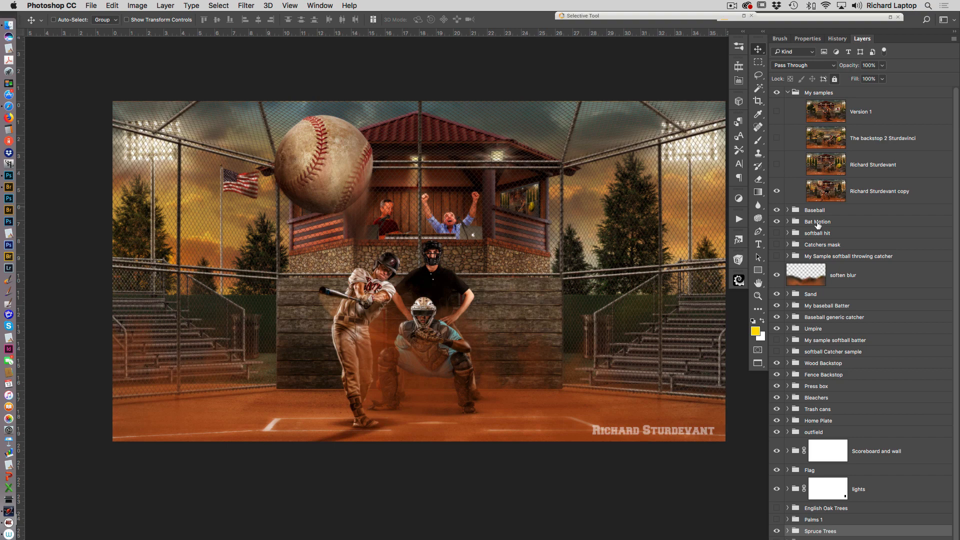
{"action": "left_click", "coordinate": [777, 191]}
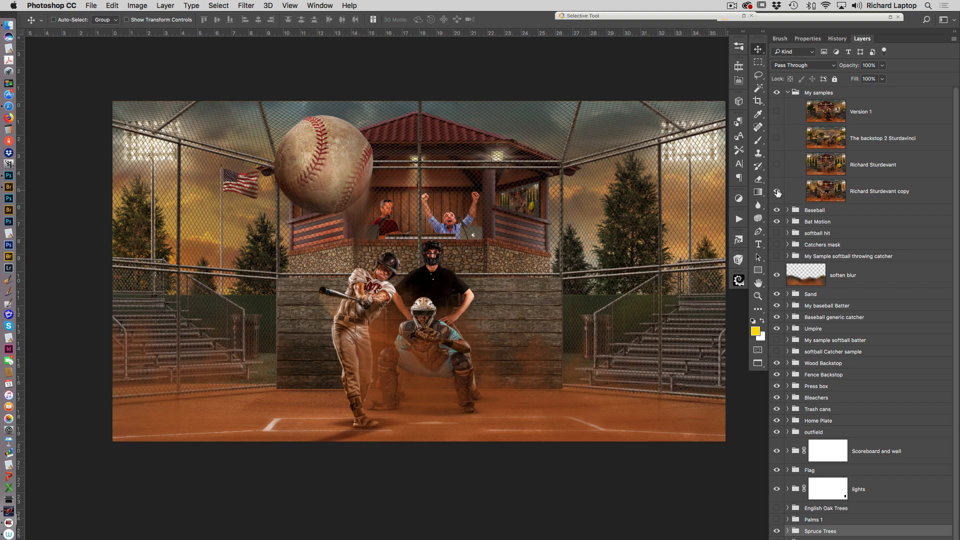
{"action": "left_click", "coordinate": [776, 191]}
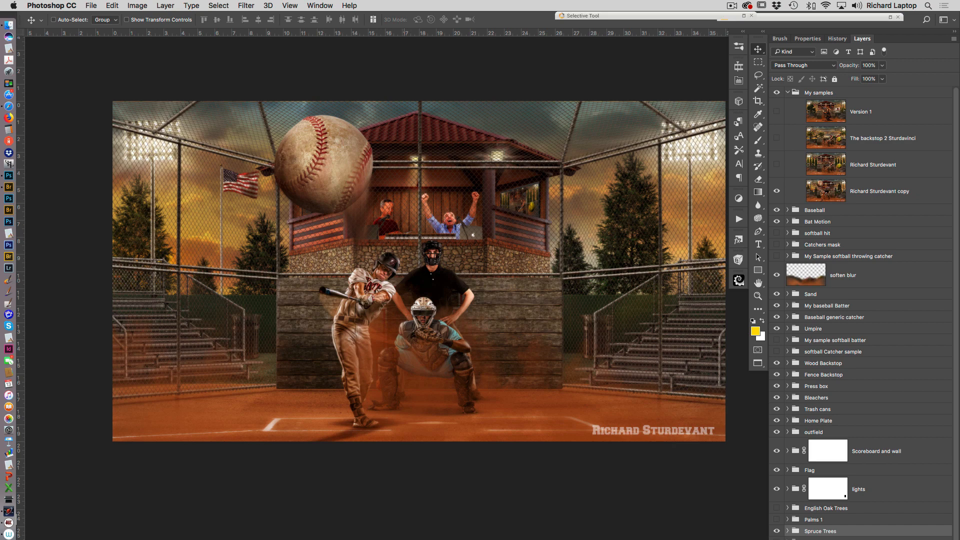
{"action": "left_click", "coordinate": [793, 95]}
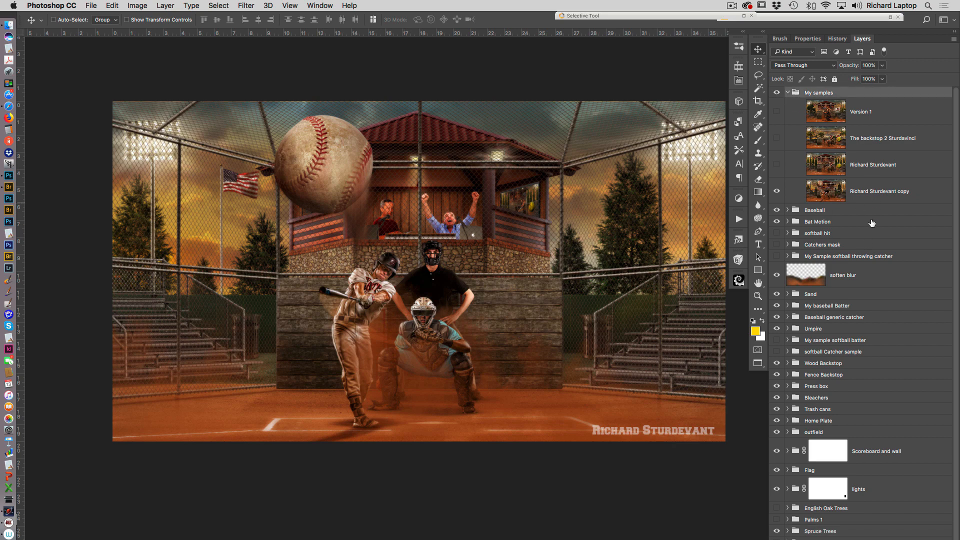
{"action": "left_click", "coordinate": [789, 92]}
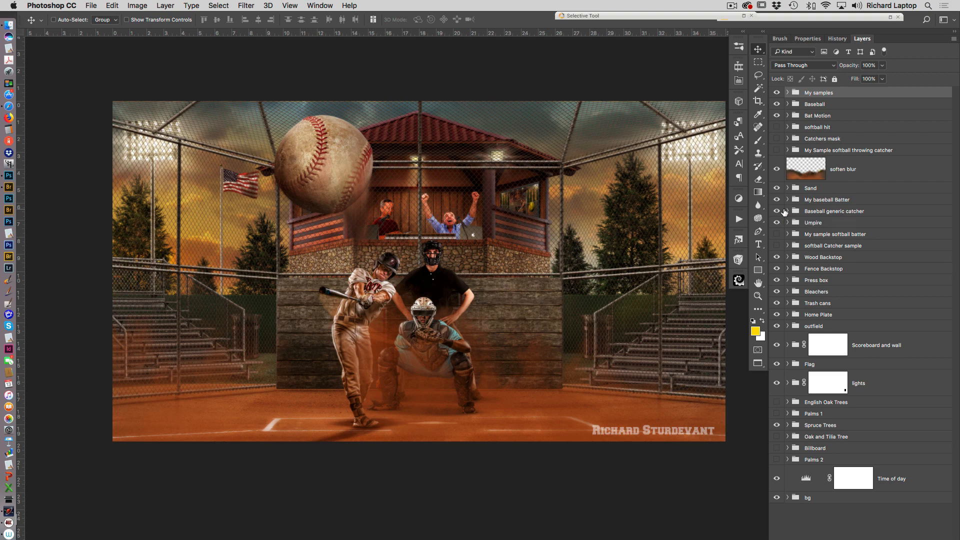
- Start a crop with the ratio set to 16 by 24
{"action": "left_click", "coordinate": [758, 100]}
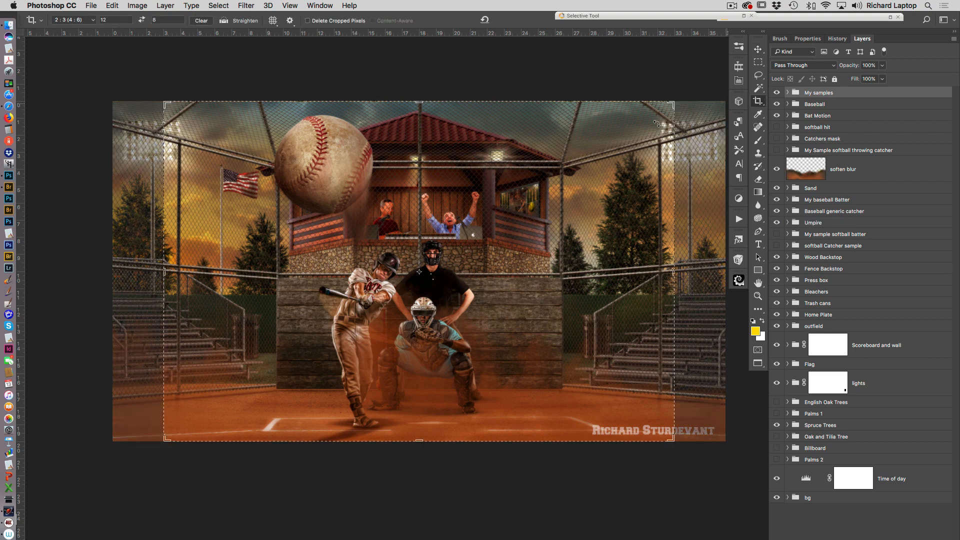
{"action": "left_click", "coordinate": [110, 19]}
{"action": "type", "text": "16"}
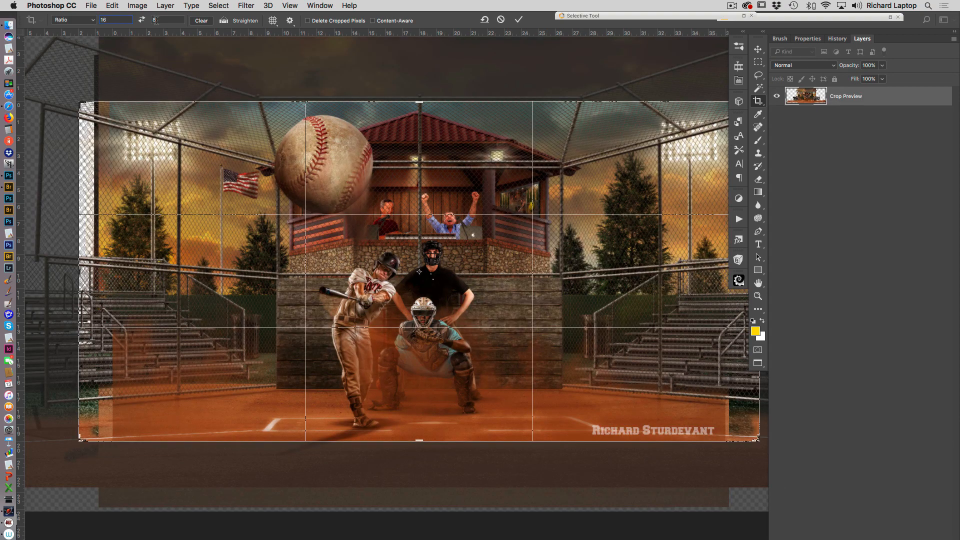
{"action": "double_click", "coordinate": [155, 20]}
{"action": "type", "text": "24"}
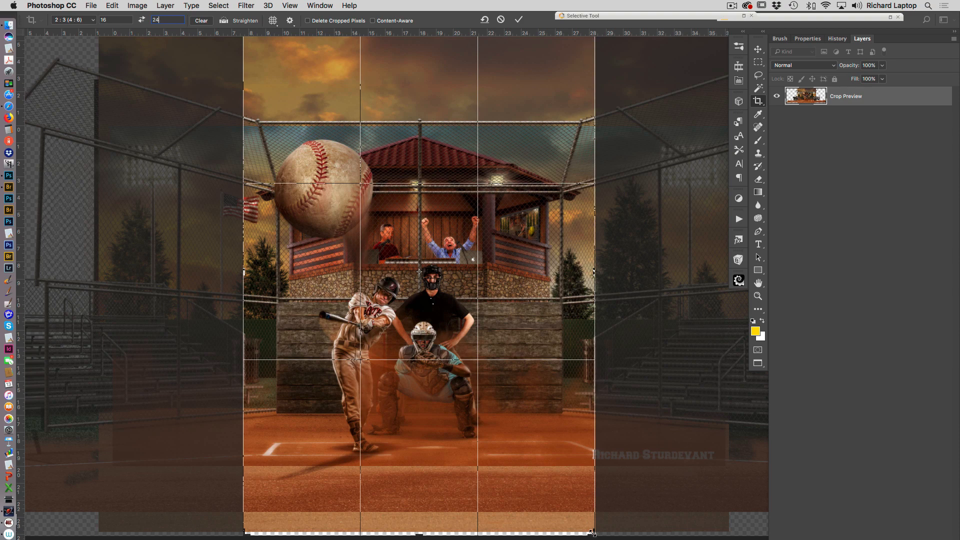
- Shrink the crop frame to the scene's original height, fit it around the baseball, batter, umpire and catcher, and apply the crop
{"action": "left_click_drag", "start_coordinate": [592, 534], "coordinate": [575, 496]}
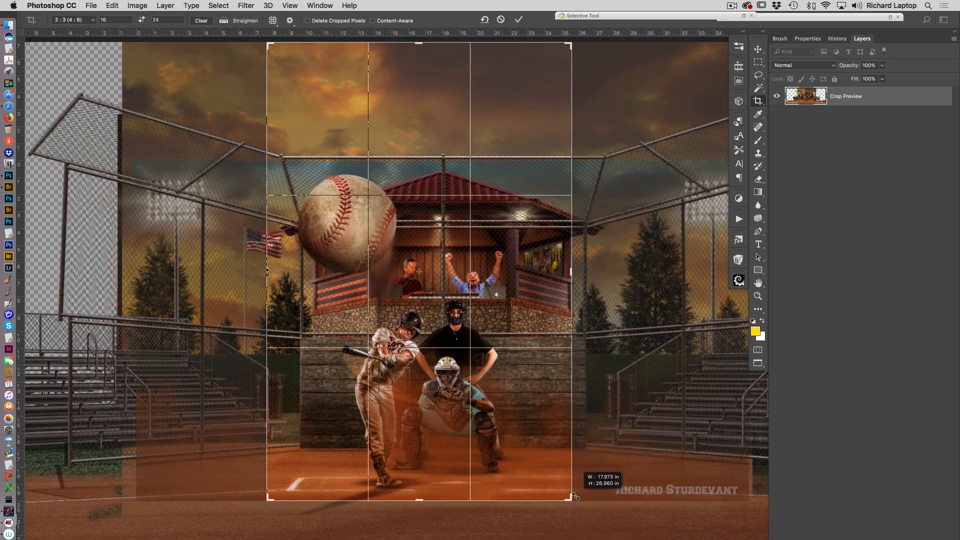
{"action": "left_click_drag", "start_coordinate": [569, 44], "coordinate": [530, 101]}
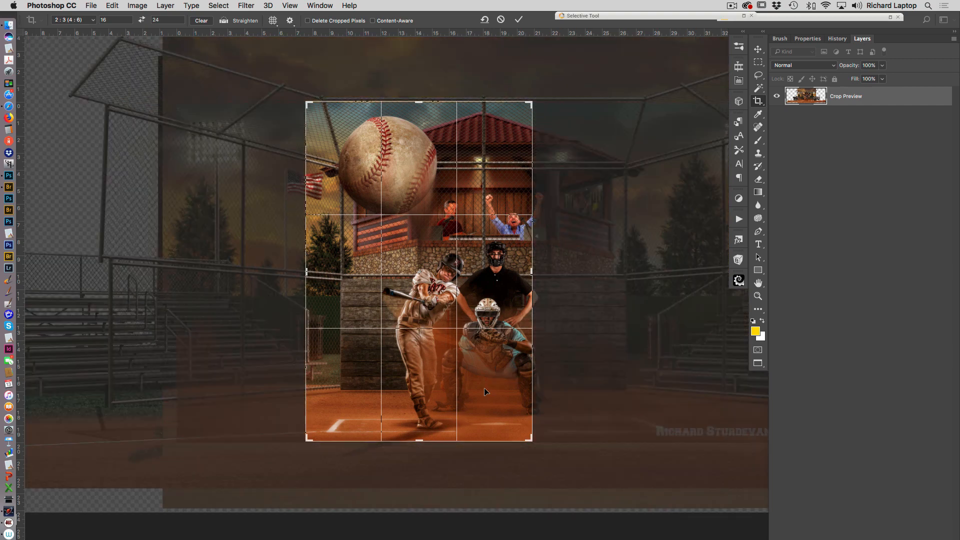
{"action": "left_click_drag", "start_coordinate": [484, 389], "coordinate": [517, 403]}
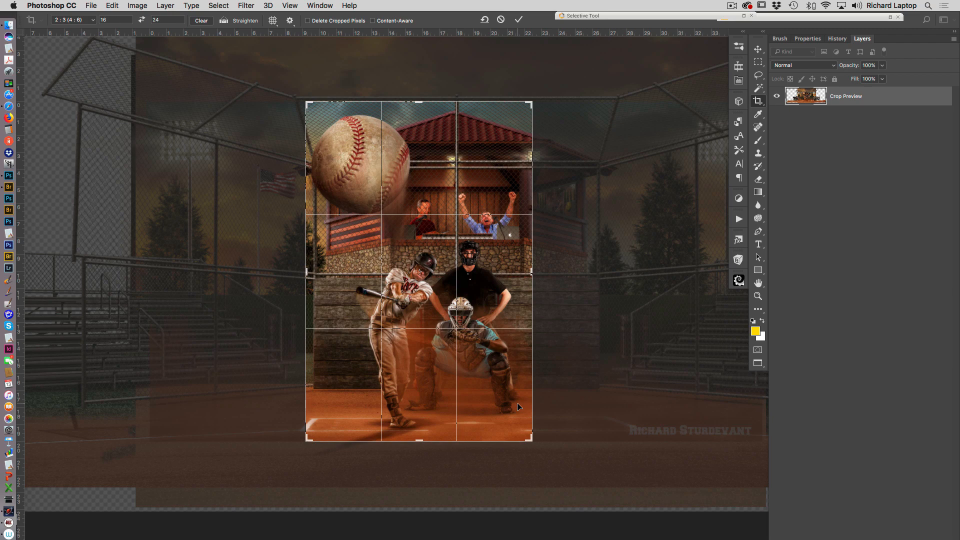
{"action": "key", "text": "Return"}
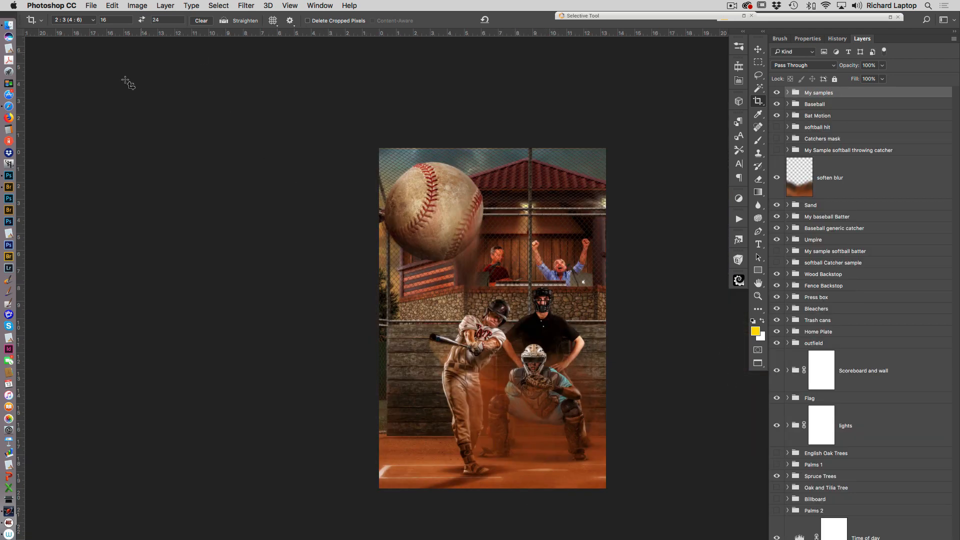
- Check the cropped poster's width, height and resolution in the image size settings and close them unchanged
{"action": "left_click", "coordinate": [138, 5]}
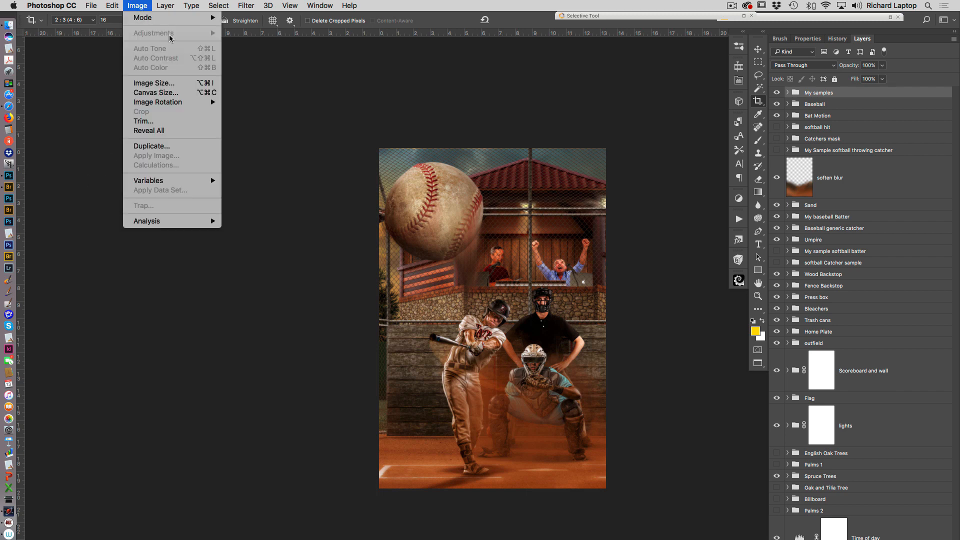
{"action": "left_click", "coordinate": [172, 83]}
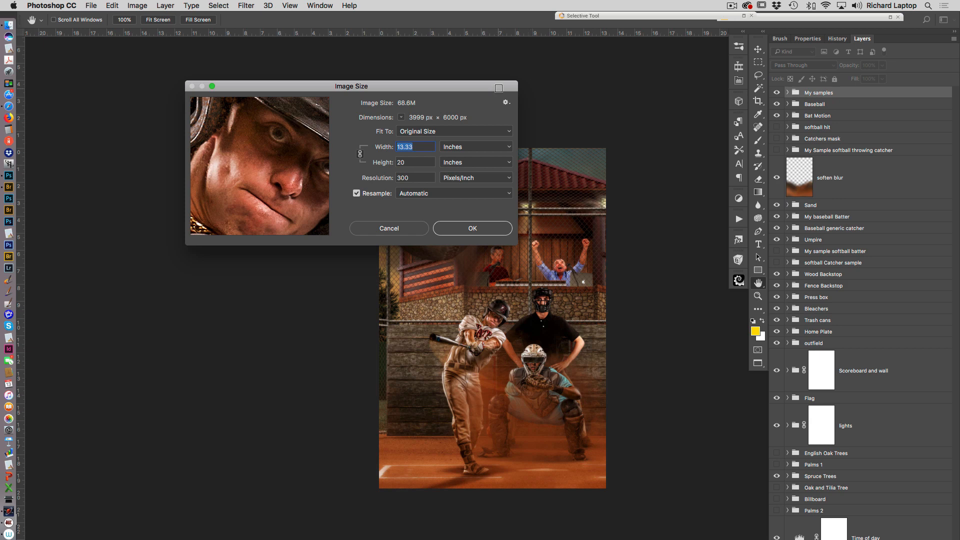
{"action": "left_click_drag", "start_coordinate": [488, 80], "coordinate": [339, 54]}
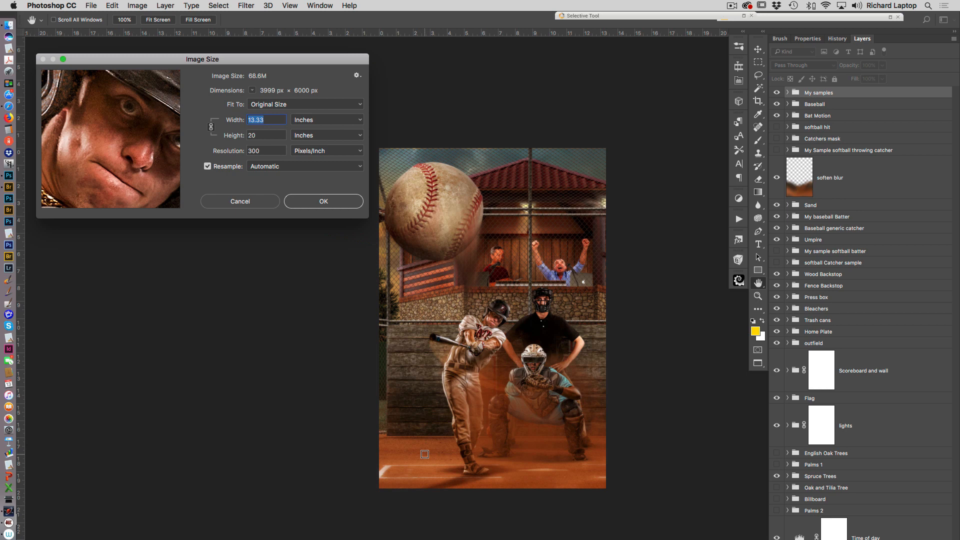
{"action": "left_click", "coordinate": [342, 203]}
{"action": "key", "text": "c"}
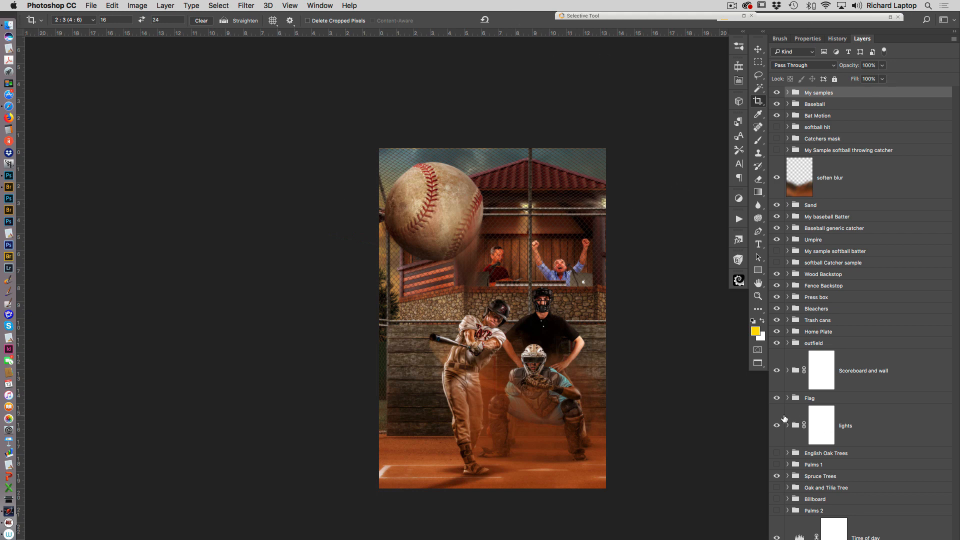
- Hide the My samples group and reposition the Baseball group slightly higher near the cropped poster's upper-left corner
{"action": "left_click", "coordinate": [778, 94]}
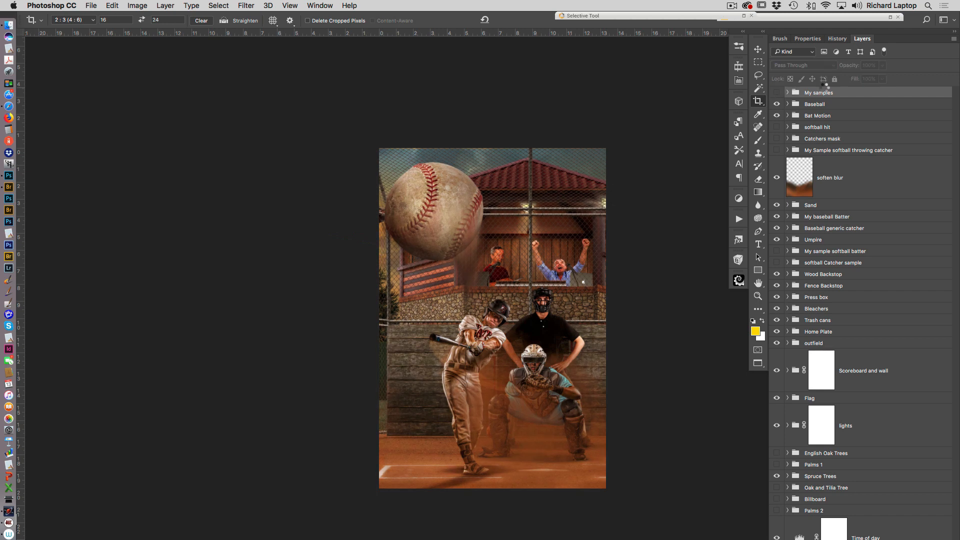
{"action": "left_click", "coordinate": [777, 104]}
{"action": "left_click", "coordinate": [777, 104]}
{"action": "left_click", "coordinate": [852, 103]}
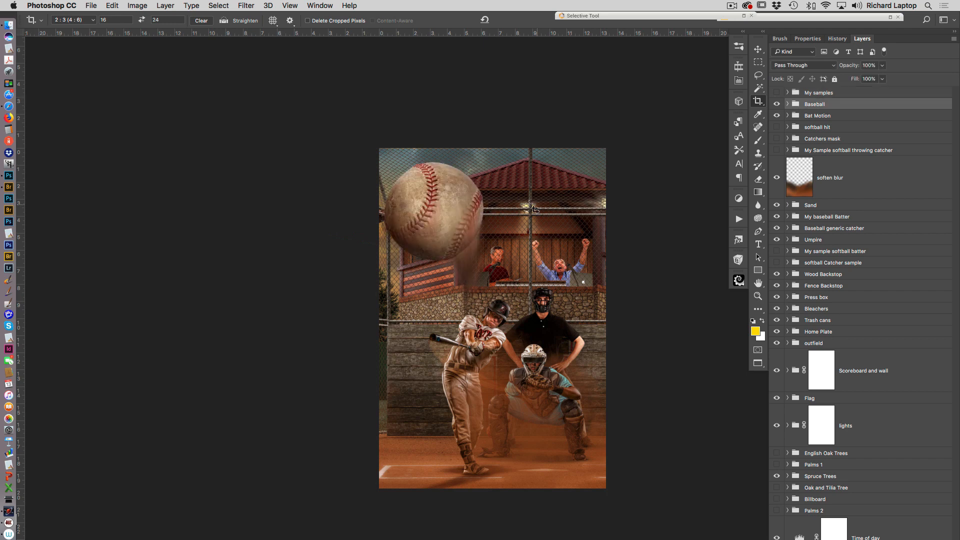
{"action": "left_click", "coordinate": [758, 48]}
{"action": "left_click_drag", "start_coordinate": [409, 225], "coordinate": [507, 196]}
{"action": "left_click_drag", "start_coordinate": [543, 244], "coordinate": [434, 200]}
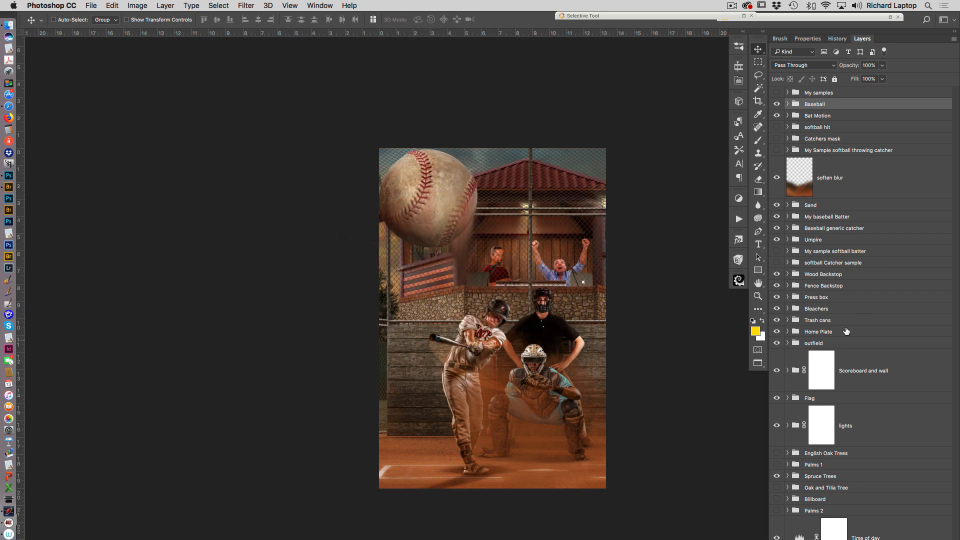
- Try shifting the Press box group sideways in the cropped poster and undo the move
{"action": "left_click", "coordinate": [838, 296]}
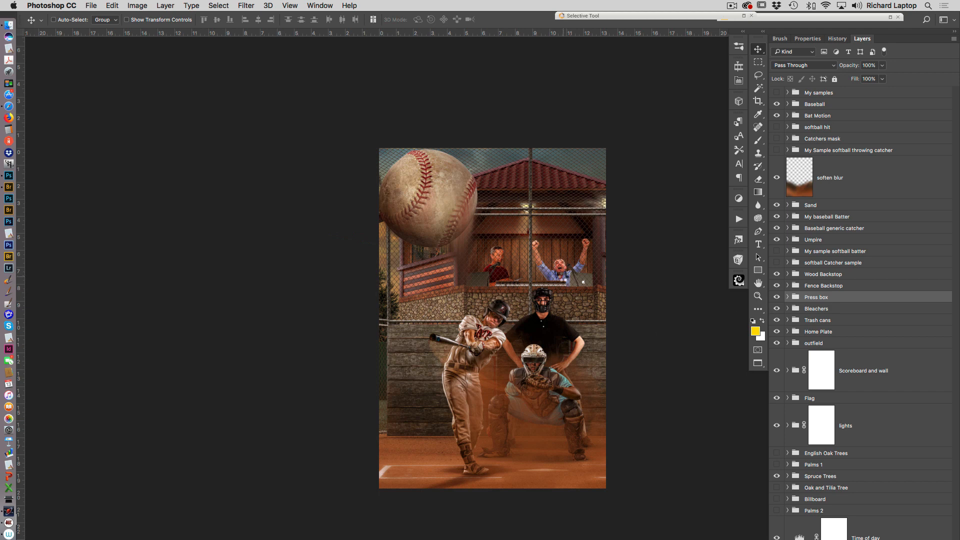
{"action": "left_click_drag", "start_coordinate": [560, 280], "coordinate": [700, 271]}
{"action": "key", "text": "super+z"}
- Revert the document history to the wide scene before the crop and hide the My samples group
{"action": "left_click", "coordinate": [845, 40]}
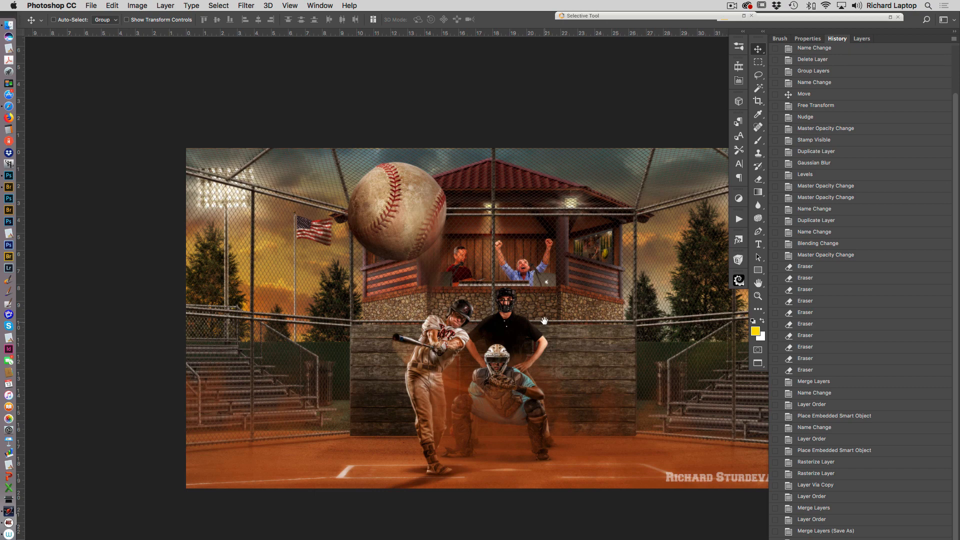
{"action": "left_click_drag", "start_coordinate": [519, 306], "coordinate": [457, 284]}
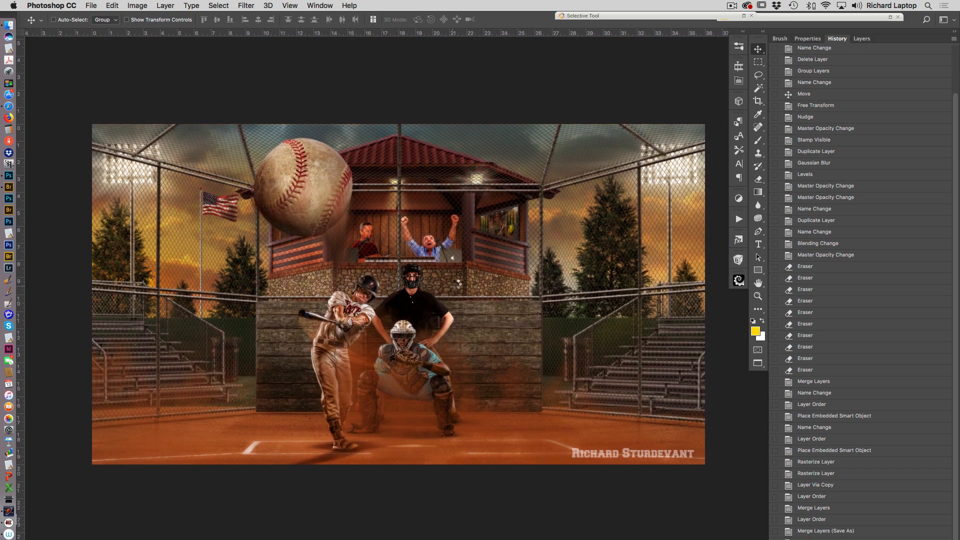
{"action": "left_click", "coordinate": [866, 39]}
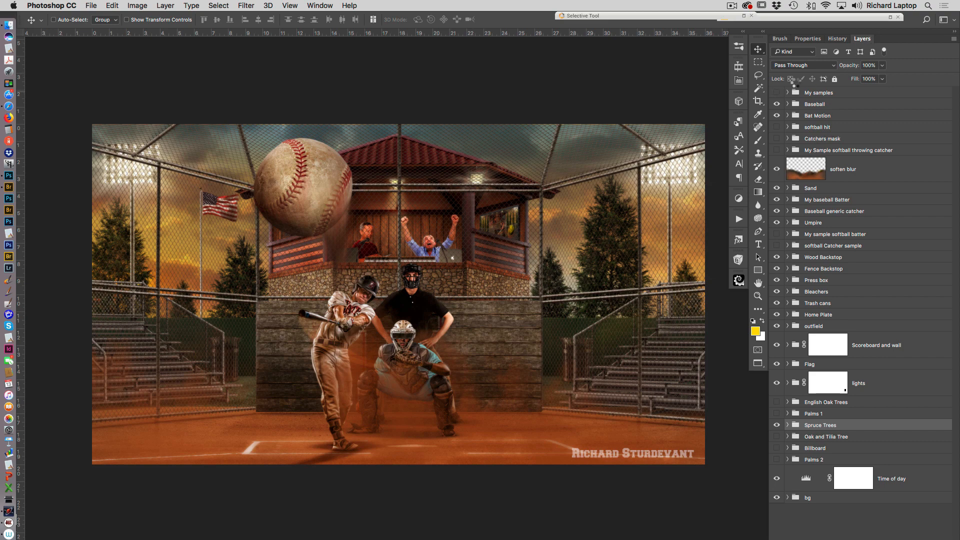
{"action": "left_click", "coordinate": [777, 93]}
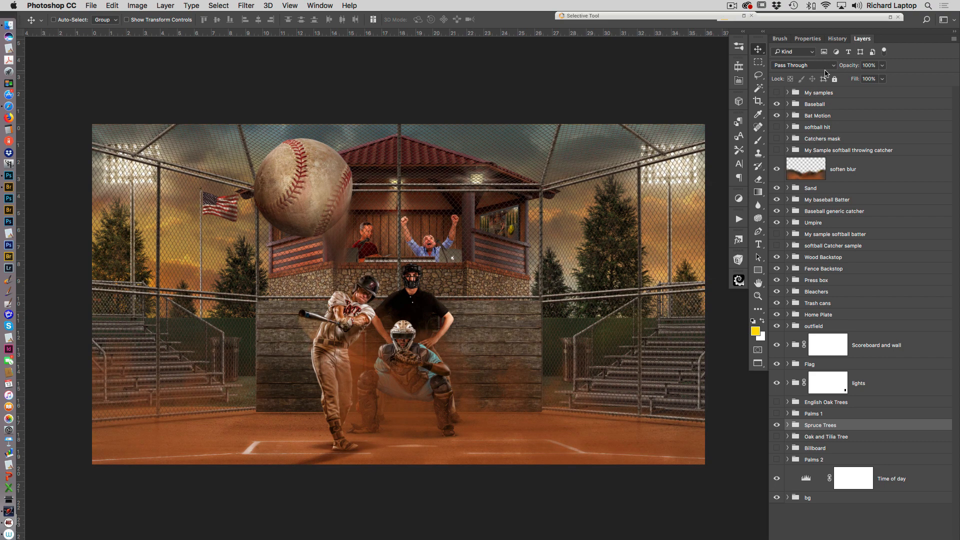
- Examine the layers that build the Baseball group by hiding and reshowing each one, and collapse the group
{"action": "left_click", "coordinate": [787, 104]}
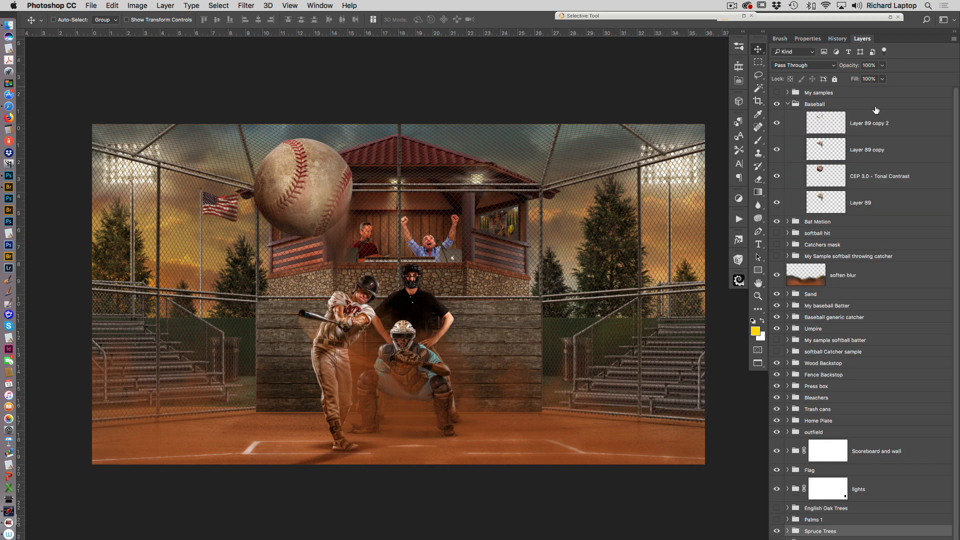
{"action": "left_click", "coordinate": [776, 123]}
{"action": "left_click", "coordinate": [776, 149]}
{"action": "left_click", "coordinate": [777, 176]}
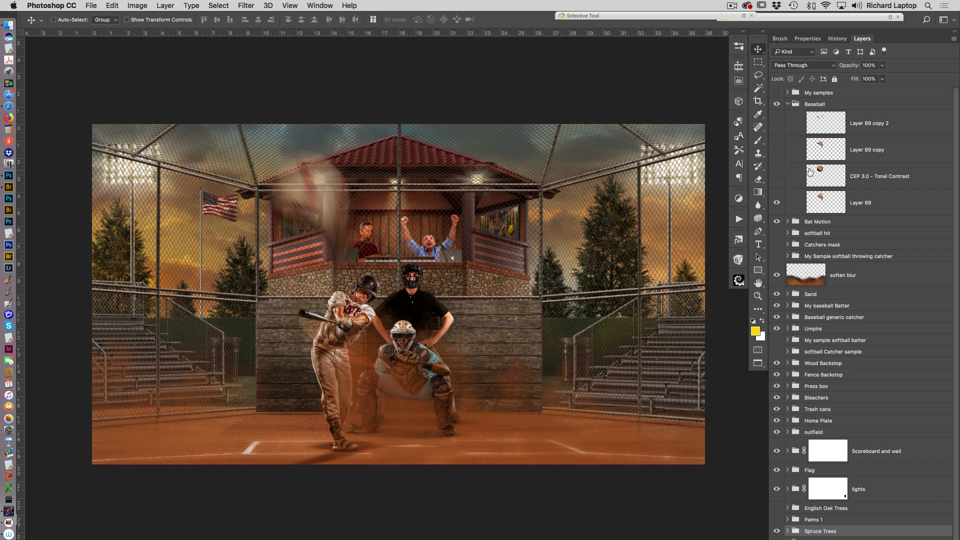
{"action": "left_click", "coordinate": [776, 202]}
{"action": "left_click", "coordinate": [776, 202]}
{"action": "left_click", "coordinate": [777, 176]}
{"action": "left_click", "coordinate": [776, 149]}
{"action": "left_click", "coordinate": [777, 123]}
{"action": "left_click", "coordinate": [808, 103]}
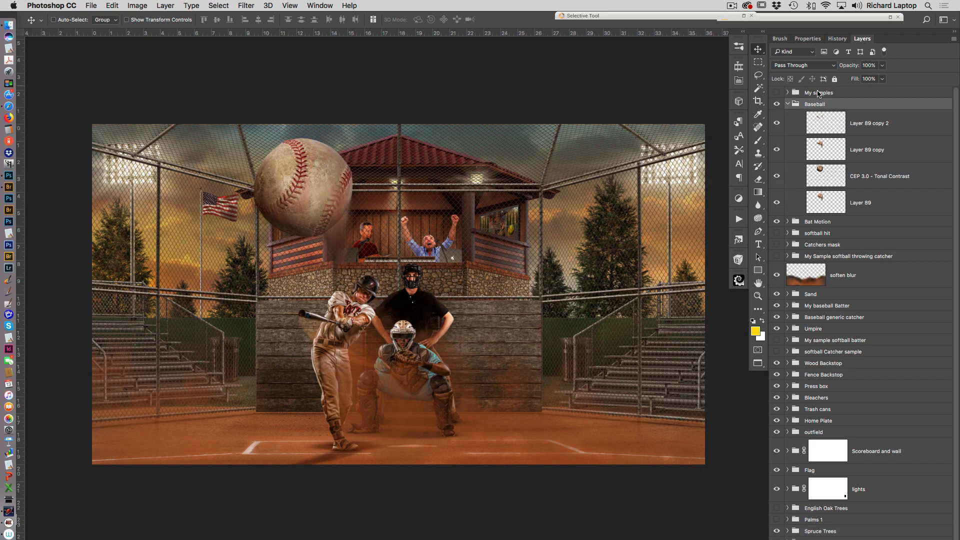
{"action": "left_click", "coordinate": [788, 104]}
- Hide the Baseball and Bat Motion groups, comparing the swing with and without the bat motion
{"action": "left_click", "coordinate": [777, 104]}
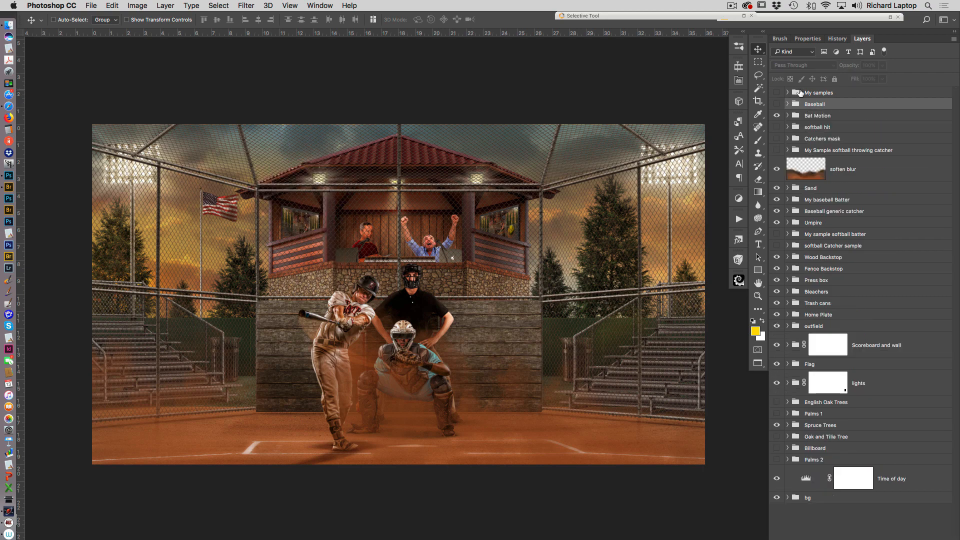
{"action": "left_click", "coordinate": [777, 116]}
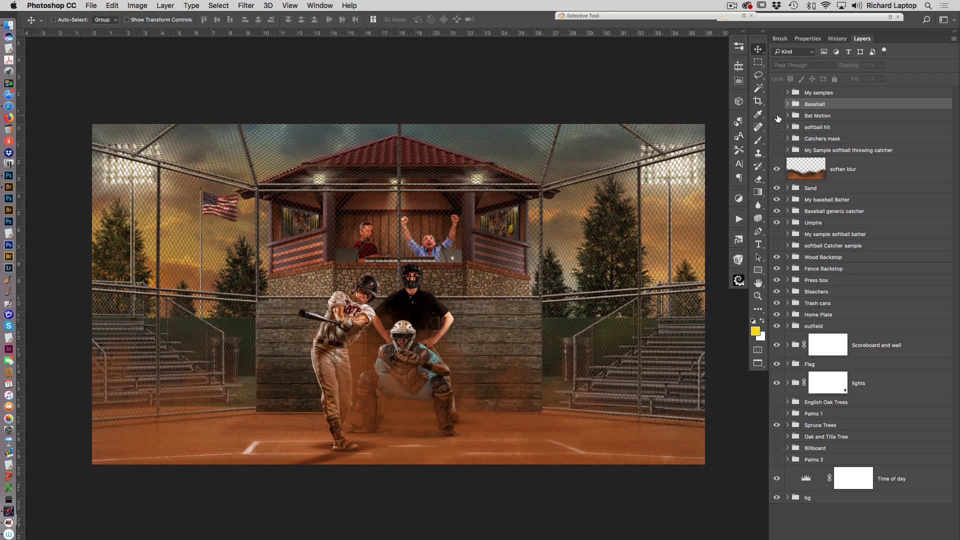
{"action": "left_click", "coordinate": [777, 116]}
{"action": "left_click", "coordinate": [777, 115]}
- Show the softball hit group, look through its layers and collapse it
{"action": "left_click", "coordinate": [777, 127]}
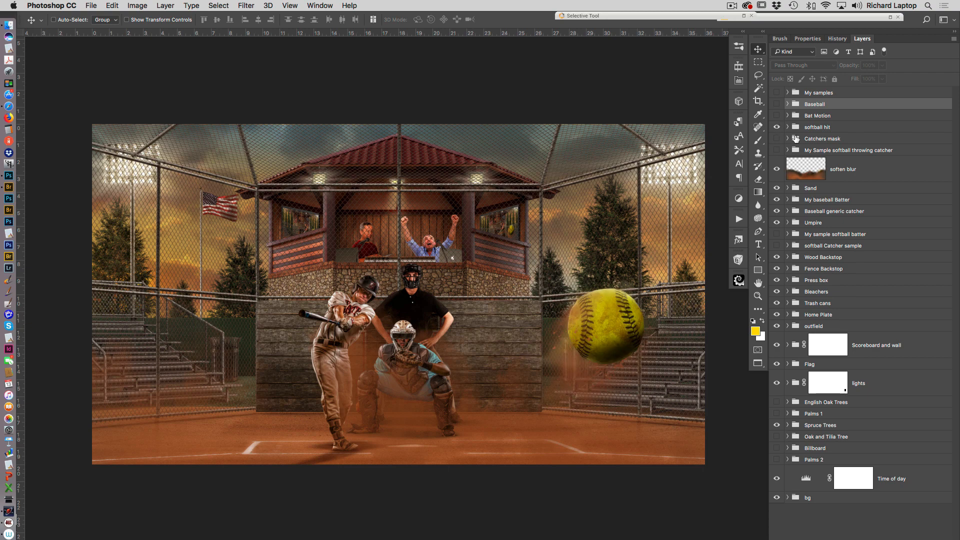
{"action": "left_click", "coordinate": [788, 127]}
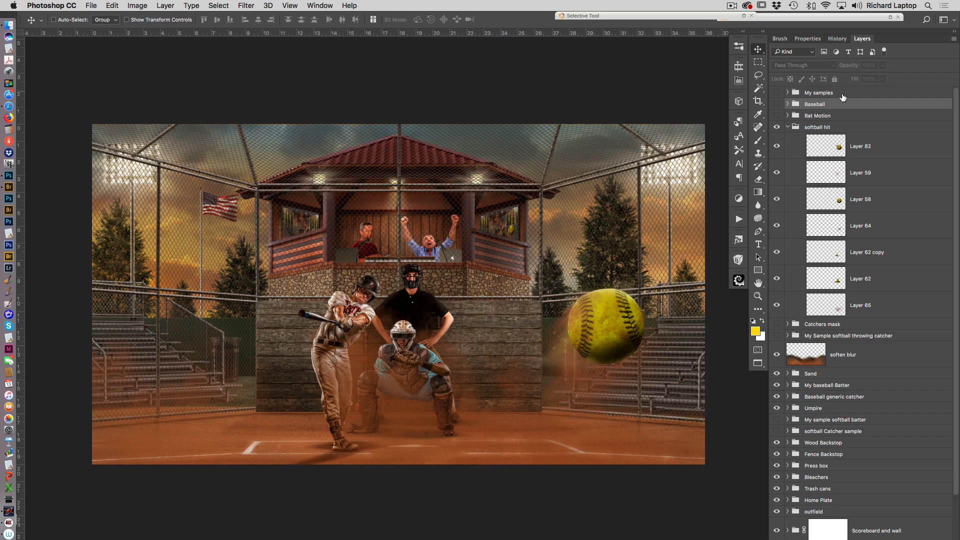
{"action": "left_click", "coordinate": [788, 127]}
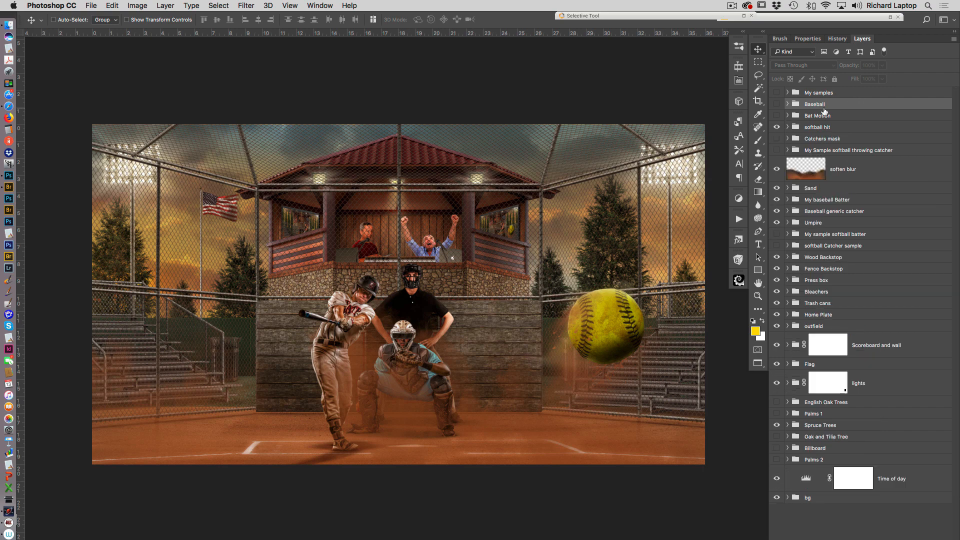
- Preview the Catchers mask group and the My Sample softball throwing catcher group, hiding each one again
{"action": "left_click", "coordinate": [776, 139]}
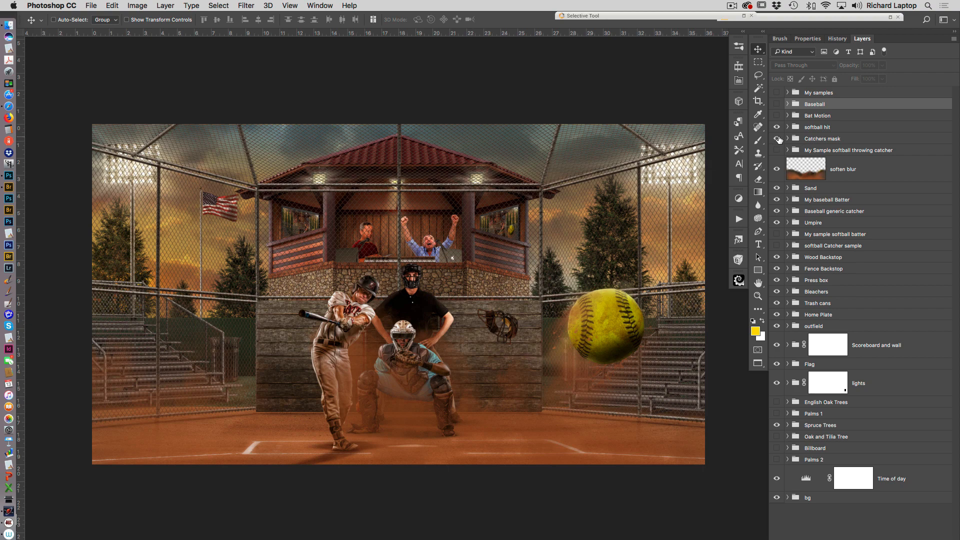
{"action": "left_click", "coordinate": [777, 139]}
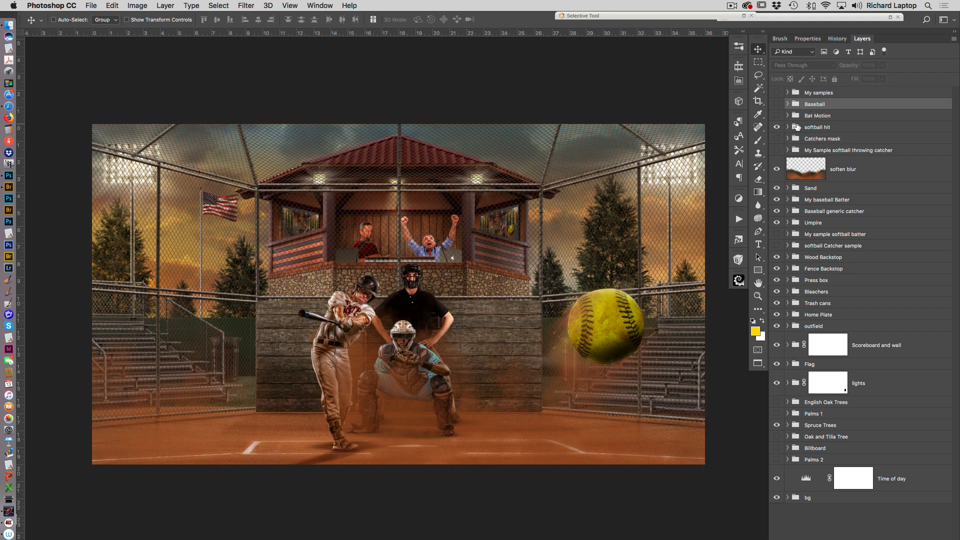
{"action": "left_click", "coordinate": [777, 151]}
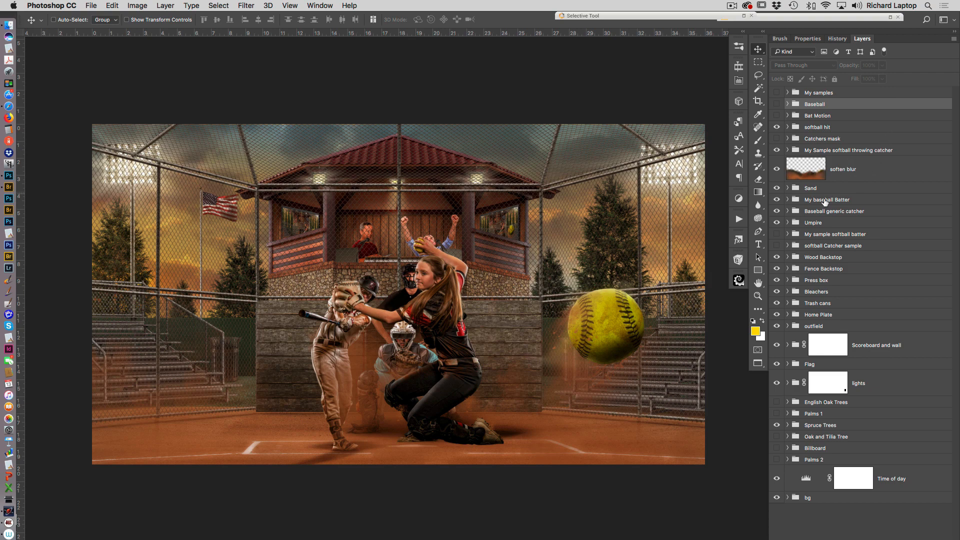
{"action": "left_click", "coordinate": [775, 151]}
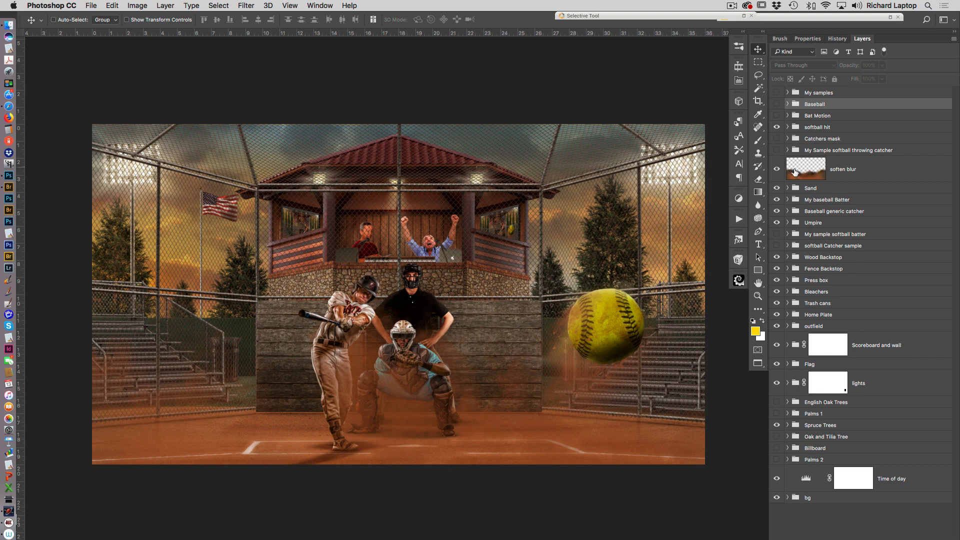
- Compare the infield with and without the soften blur layer, leaving the layer visible
{"action": "left_click", "coordinate": [776, 170]}
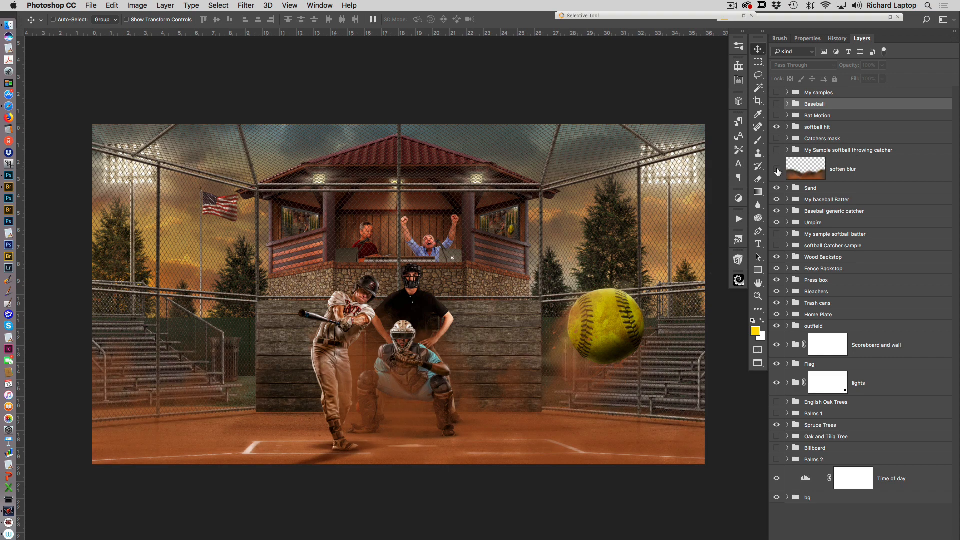
{"action": "left_click", "coordinate": [777, 170]}
{"action": "left_click", "coordinate": [776, 170]}
{"action": "left_click", "coordinate": [776, 170]}
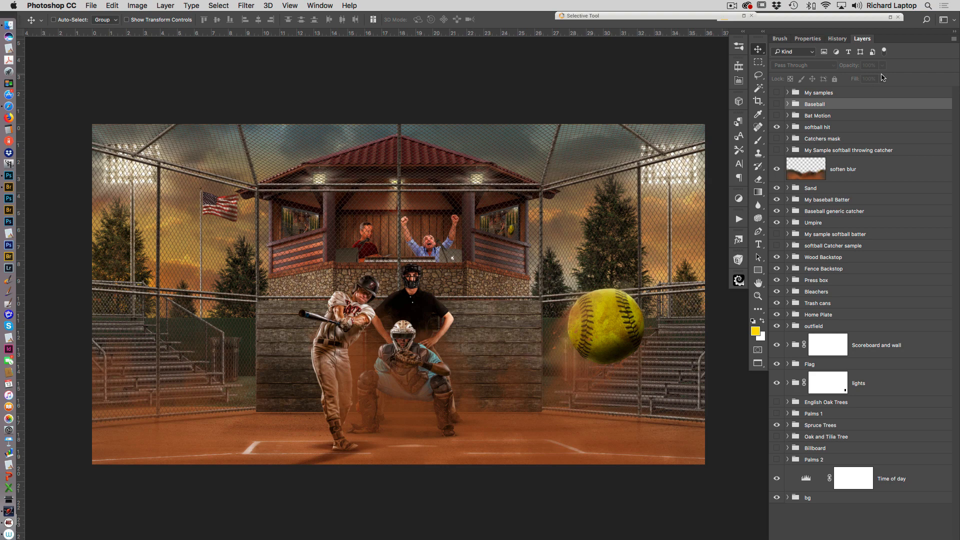
- Hide the softball hit group and recheck the Catchers mask and My Sample softball throwing catcher groups one at a time
{"action": "left_click", "coordinate": [777, 127]}
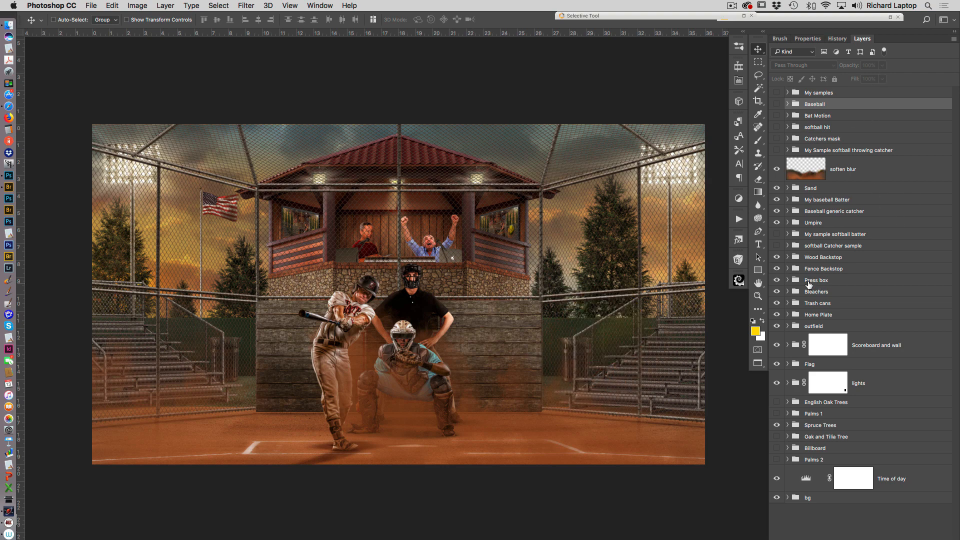
{"action": "left_click", "coordinate": [777, 138]}
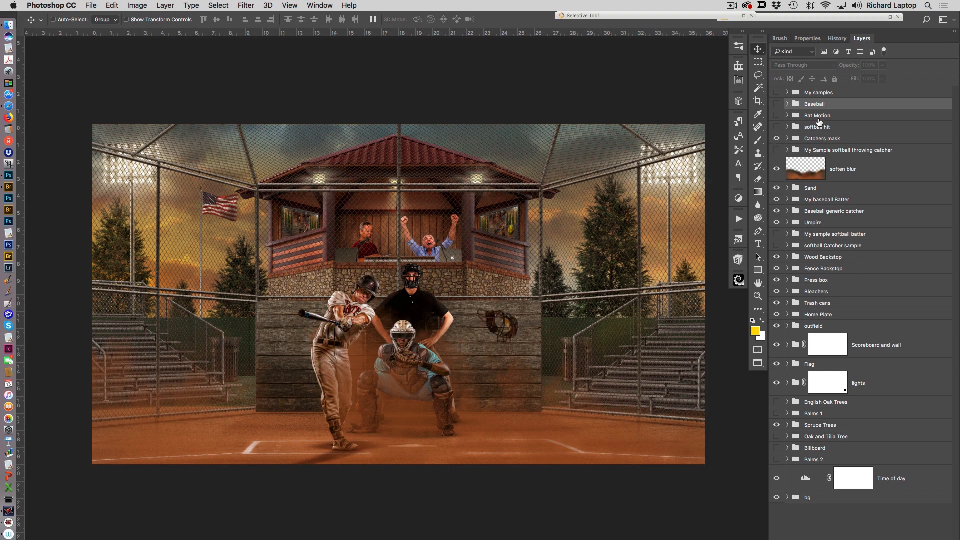
{"action": "left_click", "coordinate": [777, 138]}
{"action": "left_click", "coordinate": [777, 150]}
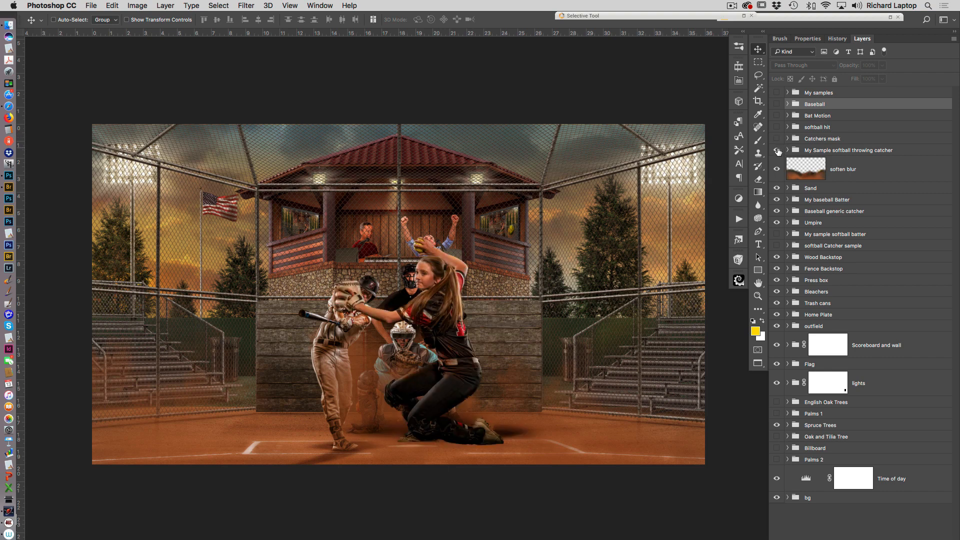
{"action": "left_click", "coordinate": [777, 150]}
- Hide the soften blur layer and the Sand group, checking the sand layers and the scene with and without them
{"action": "left_click", "coordinate": [870, 158]}
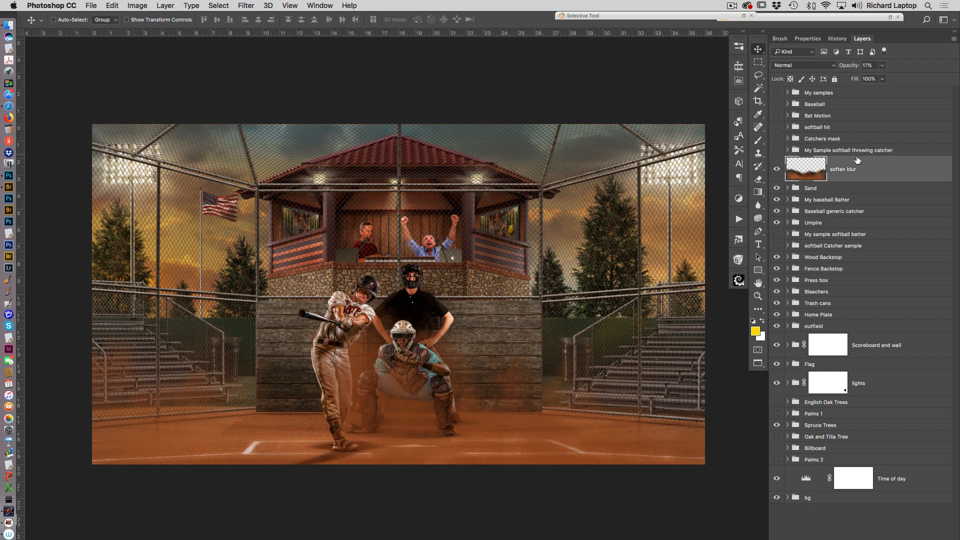
{"action": "left_click", "coordinate": [777, 169]}
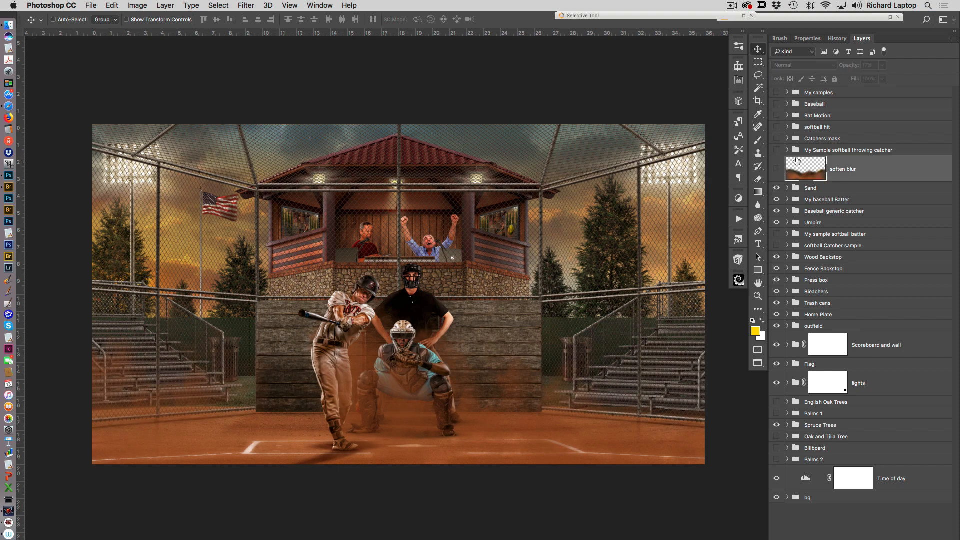
{"action": "left_click", "coordinate": [788, 188]}
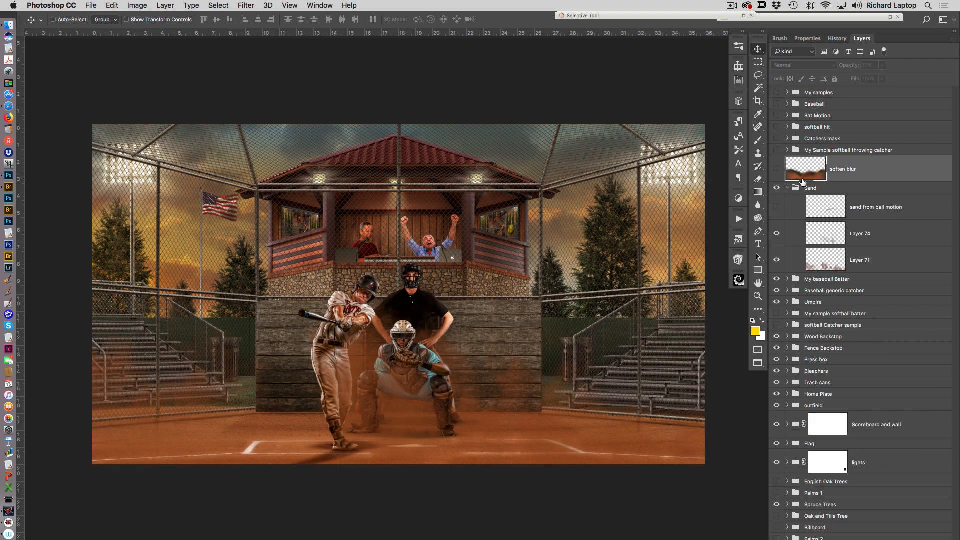
{"action": "left_click", "coordinate": [776, 189]}
{"action": "left_click", "coordinate": [778, 188]}
{"action": "left_click", "coordinate": [787, 188]}
{"action": "left_click", "coordinate": [777, 189]}
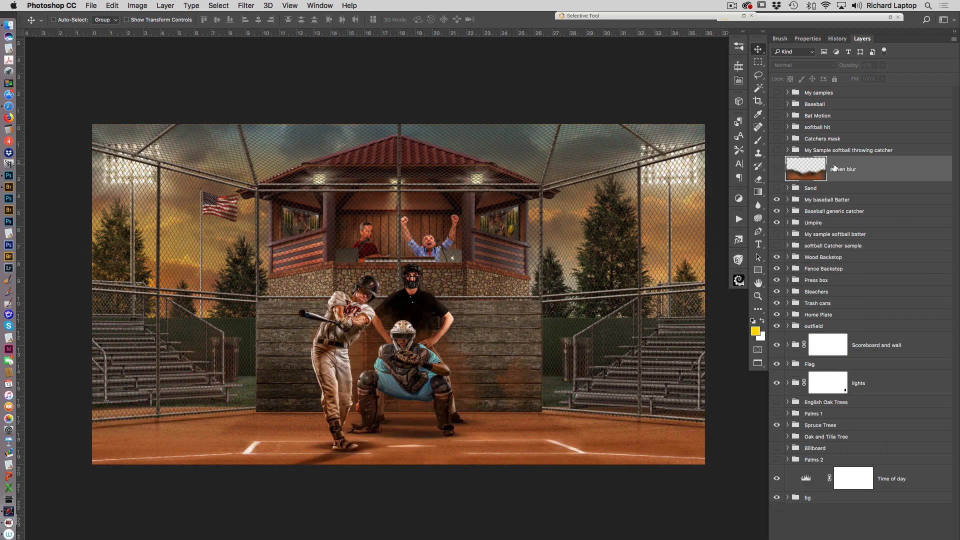
{"action": "left_click", "coordinate": [777, 189]}
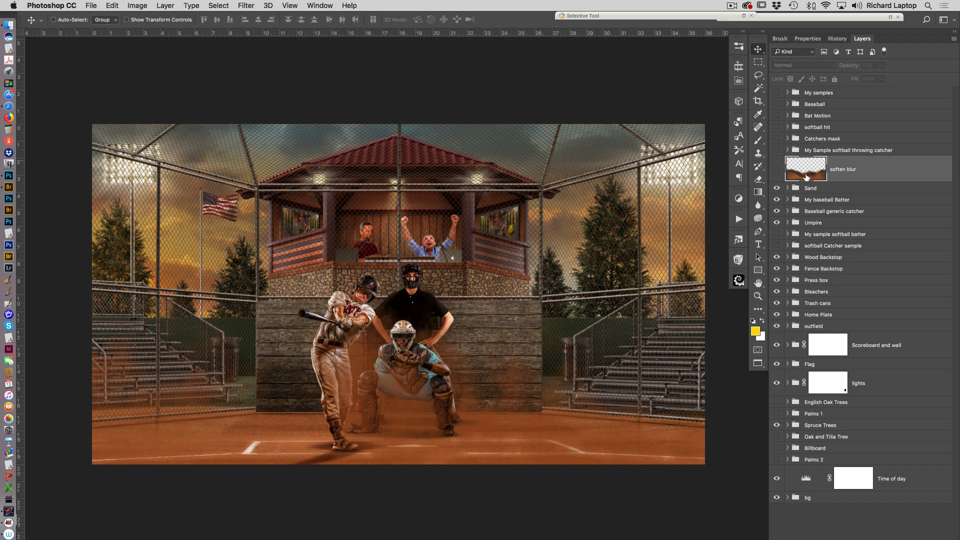
{"action": "left_click", "coordinate": [777, 188]}
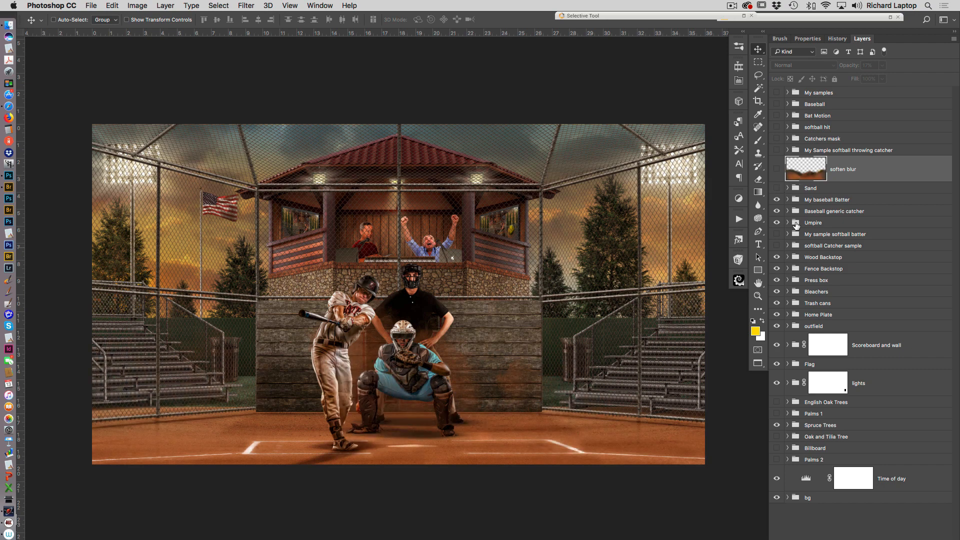
- Compare the scene with and without the My baseball Batter group, leaving it visible and expanded
{"action": "left_click", "coordinate": [777, 200]}
{"action": "left_click", "coordinate": [777, 200]}
{"action": "left_click", "coordinate": [777, 200]}
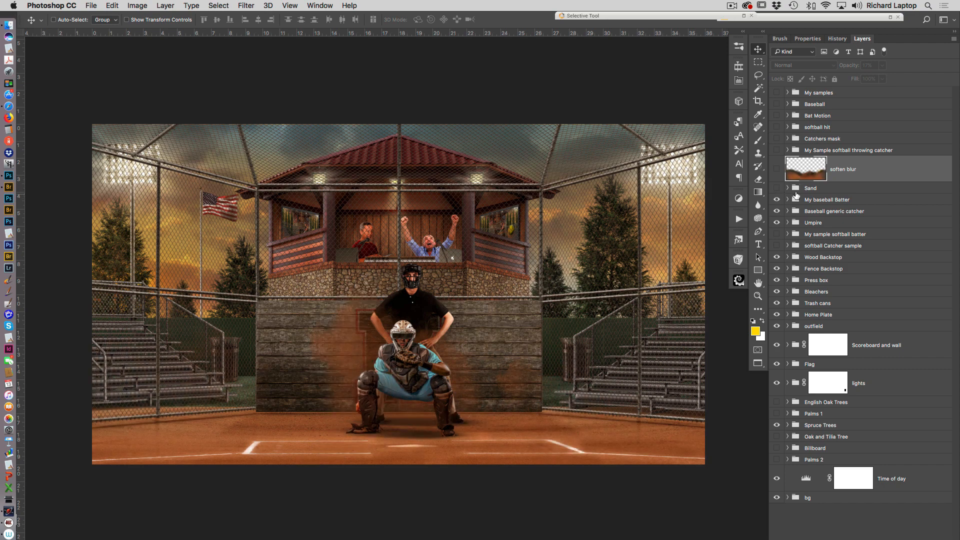
{"action": "left_click", "coordinate": [778, 200]}
{"action": "left_click", "coordinate": [788, 200]}
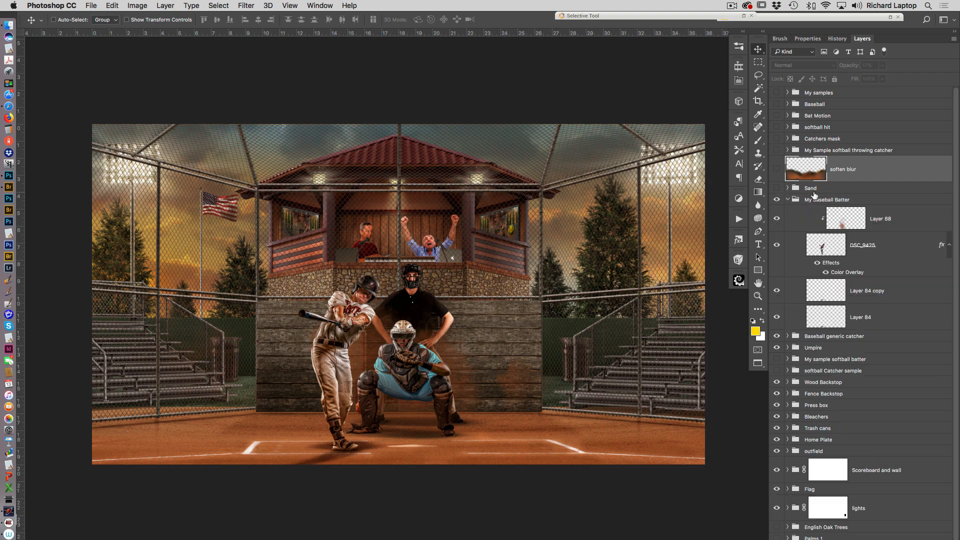
- Check Layer 88, Layer 84 copy and Layer 84 with visibility off and on, and collapse and hide the My baseball Batter group
{"action": "left_click", "coordinate": [777, 218]}
{"action": "left_click", "coordinate": [777, 219]}
{"action": "left_click", "coordinate": [777, 219]}
{"action": "left_click", "coordinate": [776, 292]}
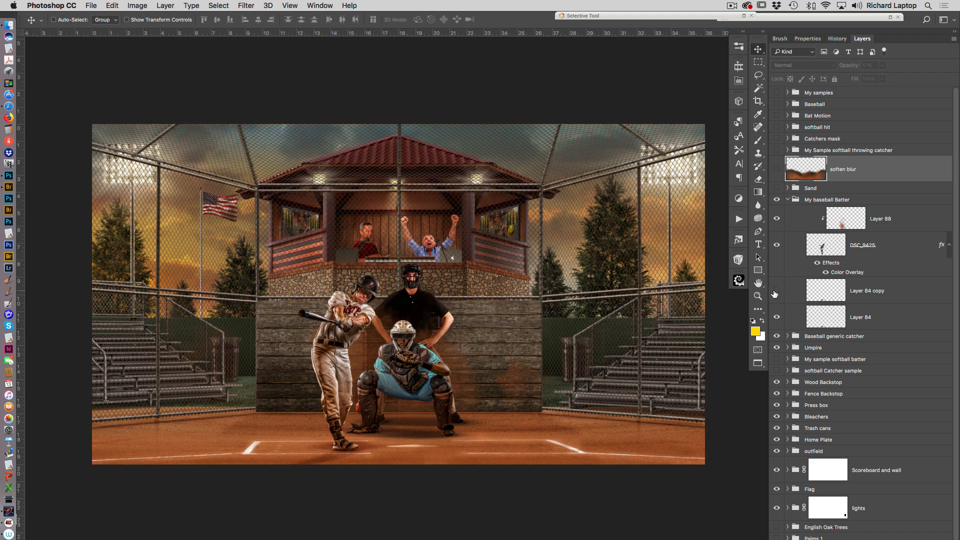
{"action": "left_click", "coordinate": [775, 293]}
{"action": "left_click", "coordinate": [776, 317]}
{"action": "left_click", "coordinate": [777, 317]}
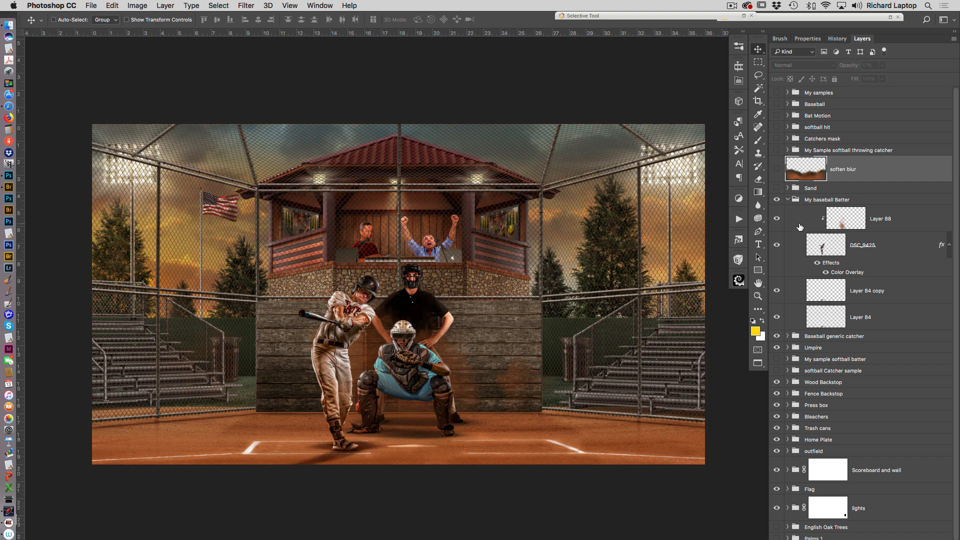
{"action": "left_click", "coordinate": [788, 200]}
{"action": "left_click", "coordinate": [776, 200]}
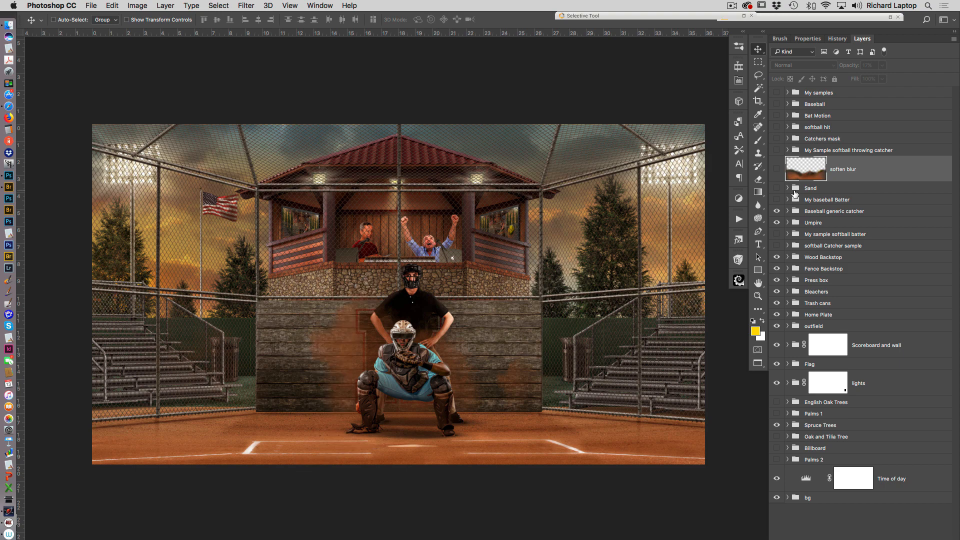
- Compare the scene with and without the Baseball generic catcher group, and expand the group
{"action": "left_click", "coordinate": [777, 212]}
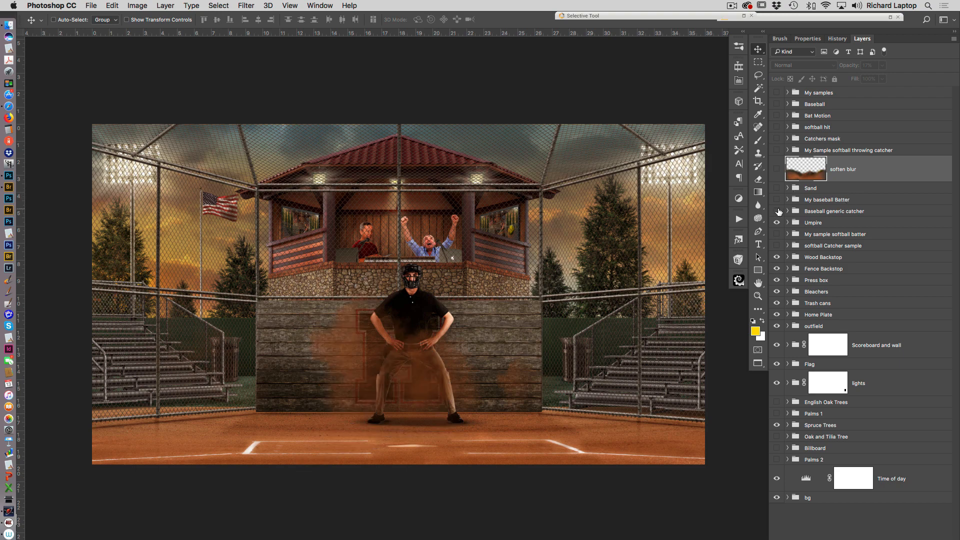
{"action": "left_click", "coordinate": [776, 211]}
{"action": "left_click", "coordinate": [787, 212]}
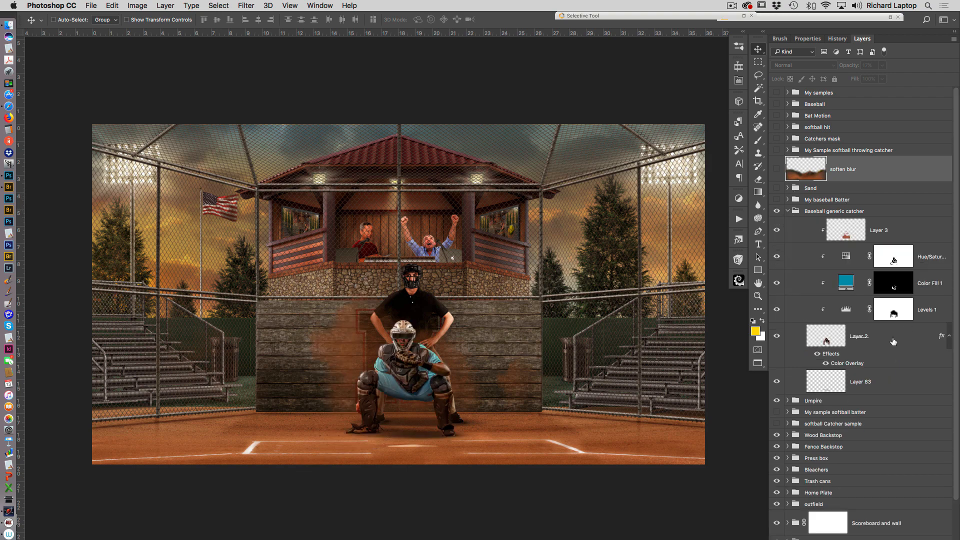
- Try green and yellow hues for the catcher's Color Fill 1 layer, and discard the color change
{"action": "double_click", "coordinate": [845, 281]}
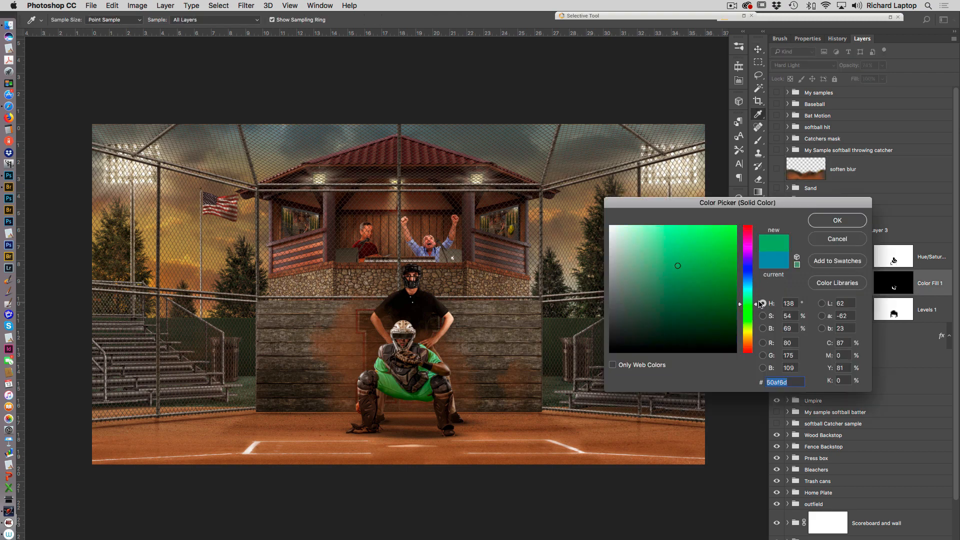
{"action": "left_click_drag", "start_coordinate": [760, 316], "coordinate": [757, 331]}
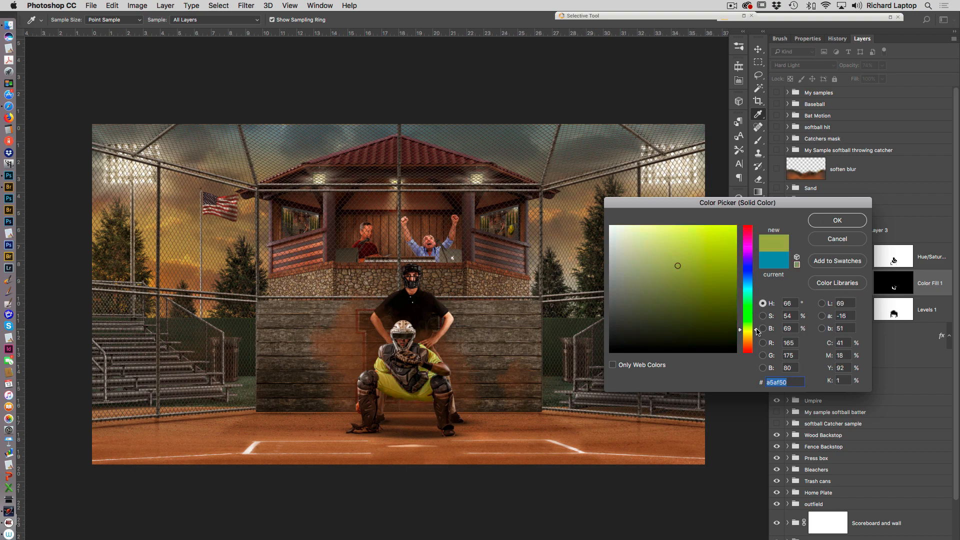
{"action": "left_click", "coordinate": [852, 239]}
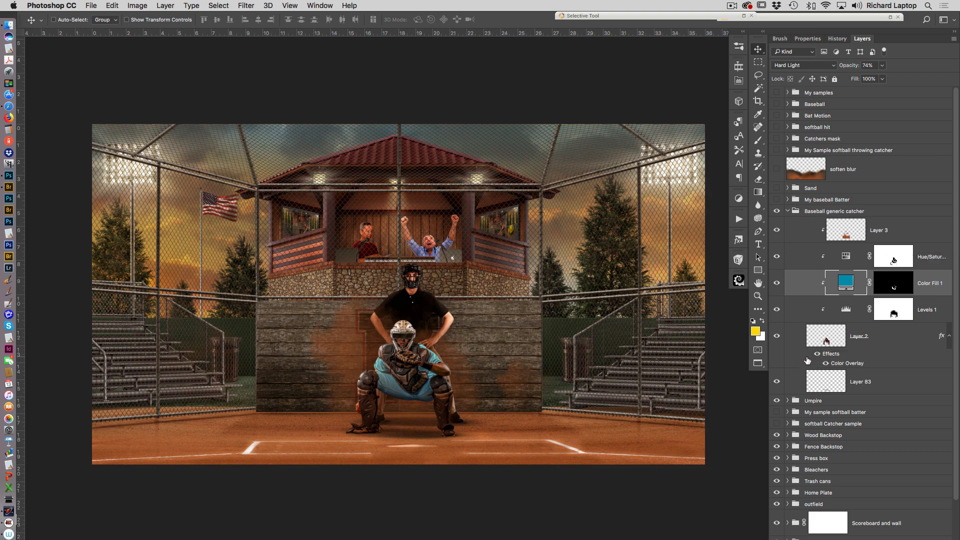
- Compare the catcher with and without the Levels 1 adjustment, and collapse and hide the Baseball generic catcher group
{"action": "left_click", "coordinate": [777, 309]}
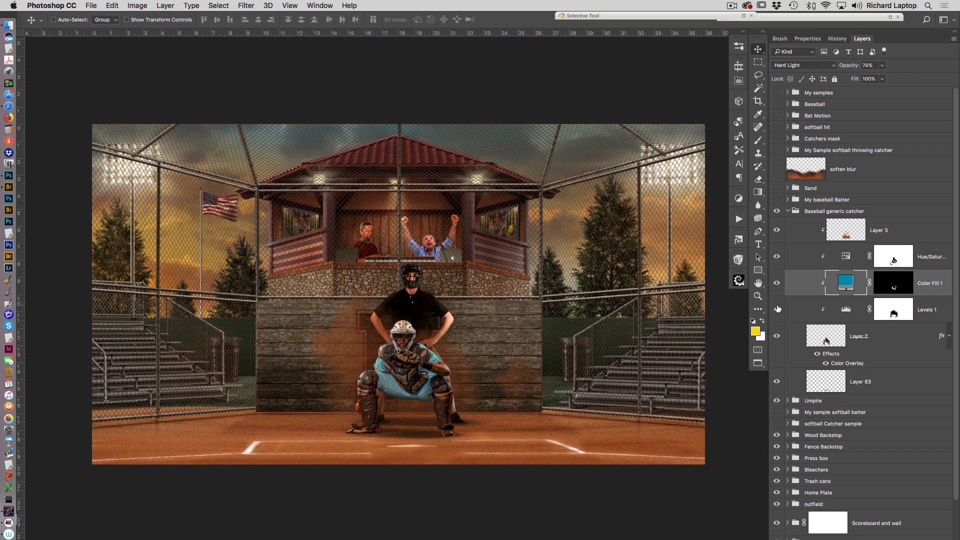
{"action": "left_click", "coordinate": [777, 309]}
{"action": "left_click", "coordinate": [777, 309]}
{"action": "left_click", "coordinate": [777, 309]}
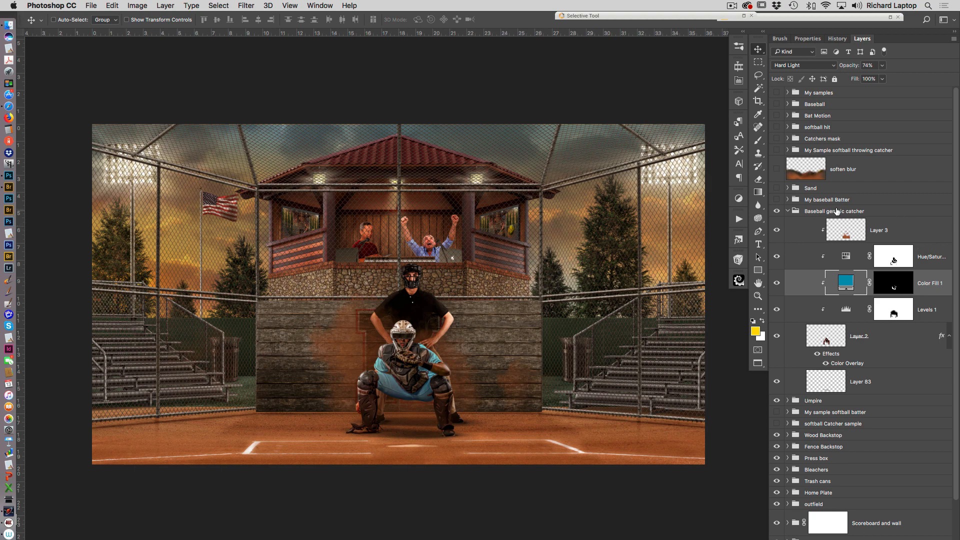
{"action": "left_click", "coordinate": [787, 211]}
{"action": "left_click", "coordinate": [777, 210]}
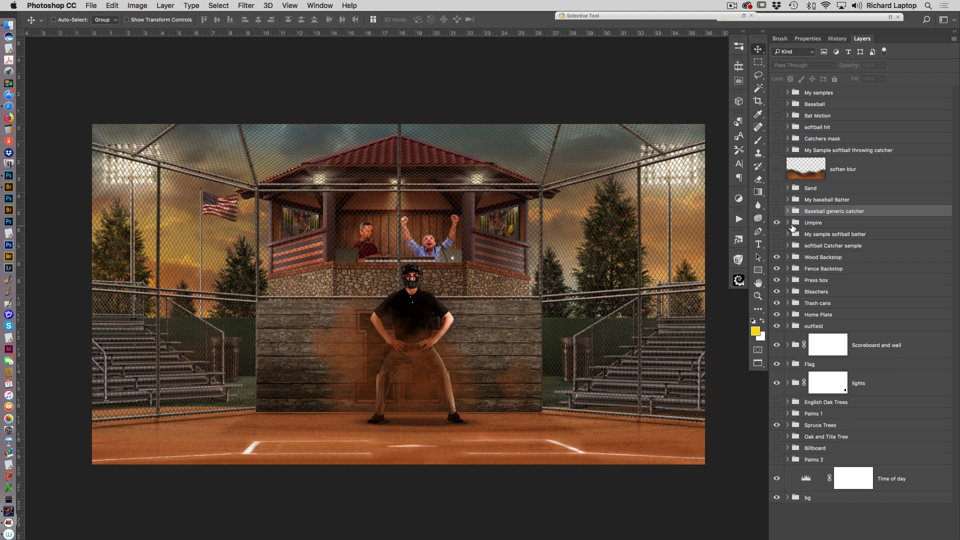
- Check the Umpire group's Levels 6, Layer 71 copy, Layer 85 and Layer 86 off and on, and hide and collapse the group
{"action": "left_click", "coordinate": [787, 223]}
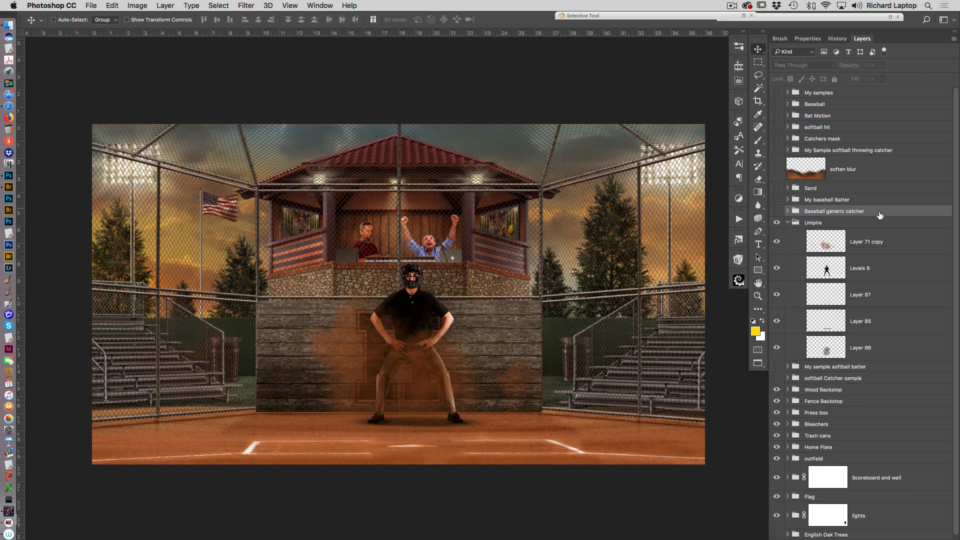
{"action": "left_click", "coordinate": [778, 268]}
{"action": "left_click", "coordinate": [777, 268]}
{"action": "left_click", "coordinate": [777, 243]}
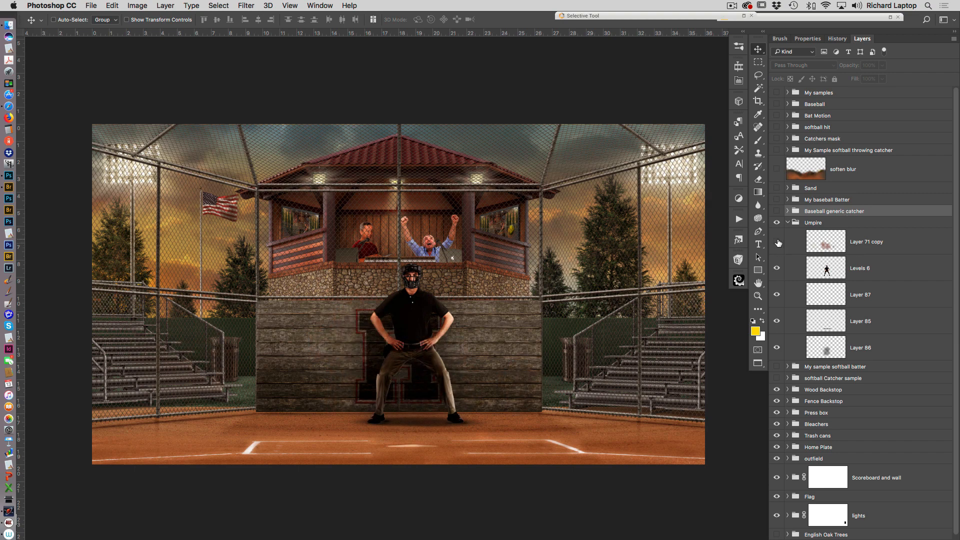
{"action": "left_click", "coordinate": [777, 322]}
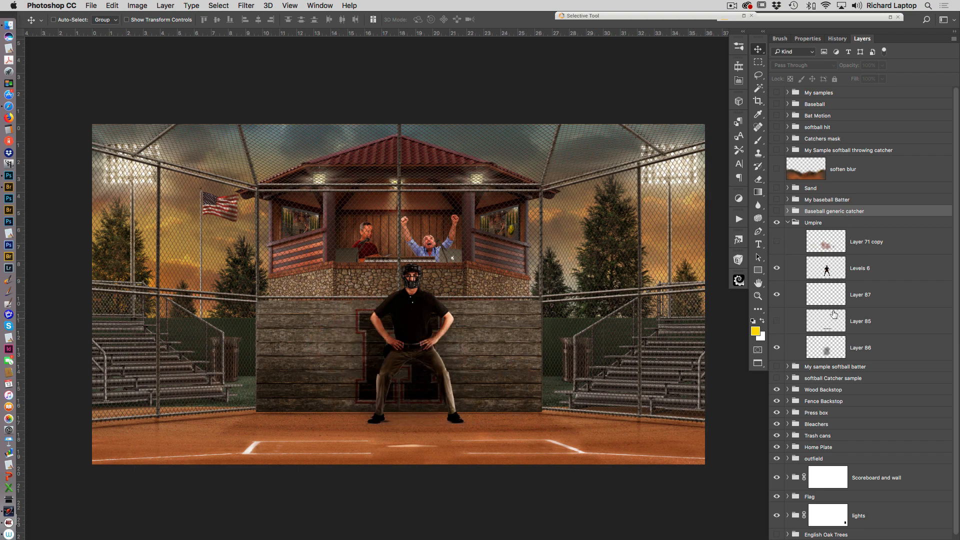
{"action": "left_click", "coordinate": [777, 349]}
{"action": "left_click", "coordinate": [777, 322]}
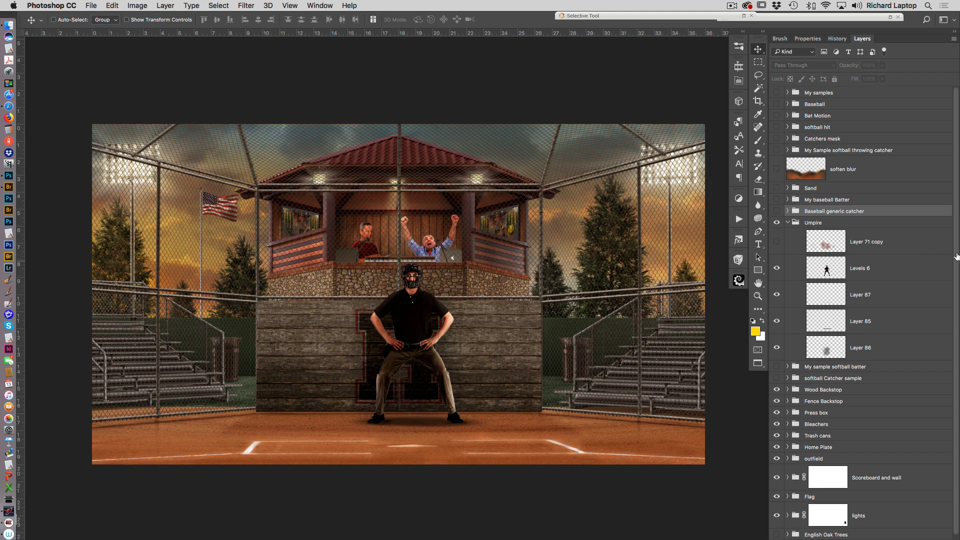
{"action": "left_click", "coordinate": [776, 242]}
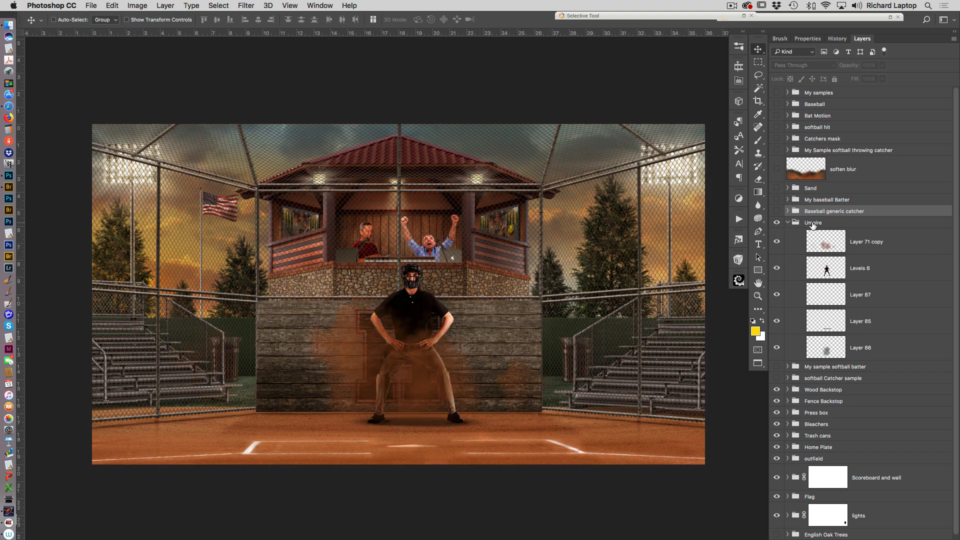
{"action": "left_click", "coordinate": [777, 223]}
{"action": "left_click", "coordinate": [788, 222]}
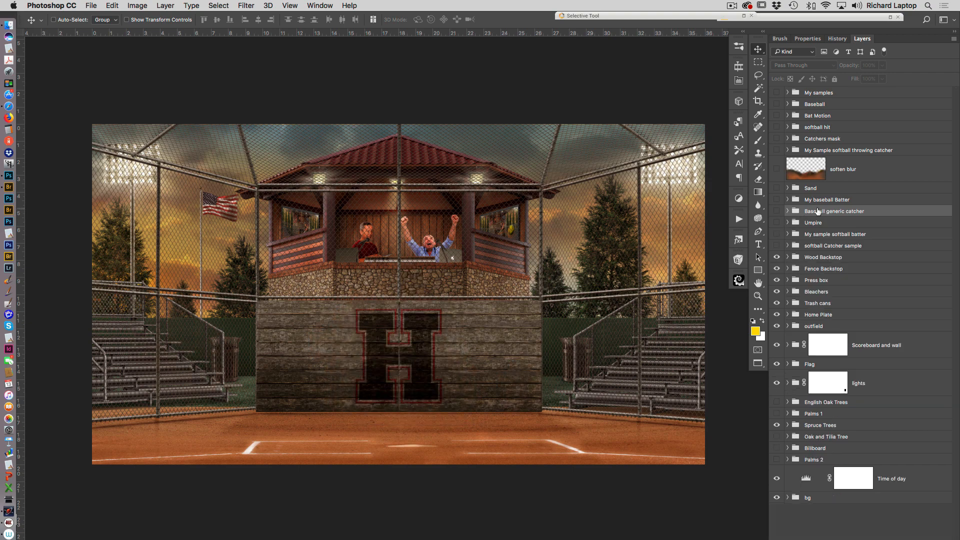
- Expand the Wood Backstop group, preview its H text layer, and check the Logo sample layer off and on
{"action": "left_click", "coordinate": [788, 257]}
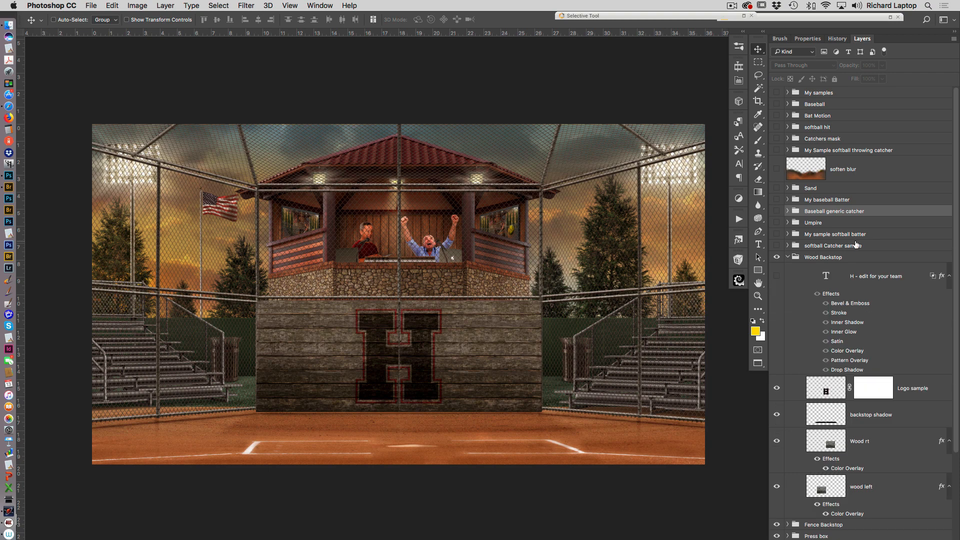
{"action": "left_click", "coordinate": [776, 276]}
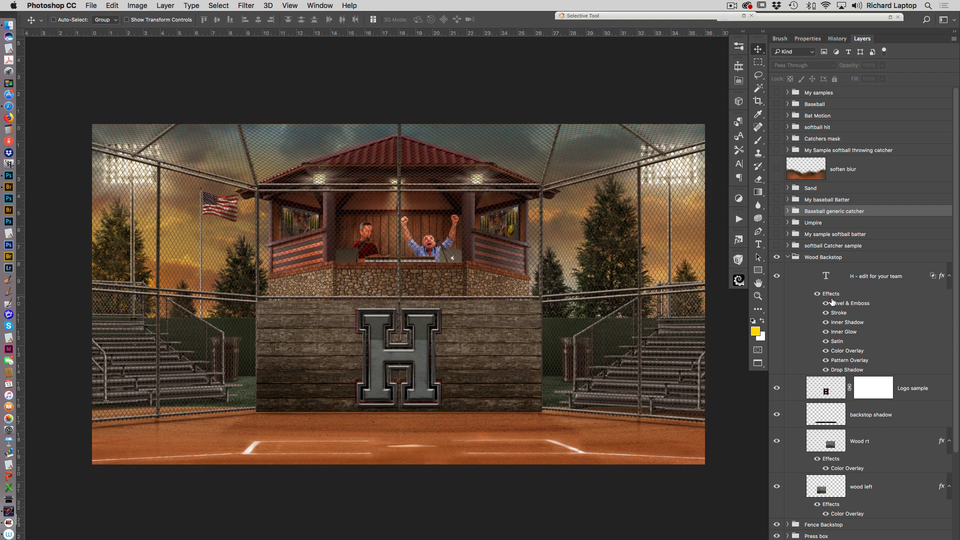
{"action": "left_click", "coordinate": [777, 276]}
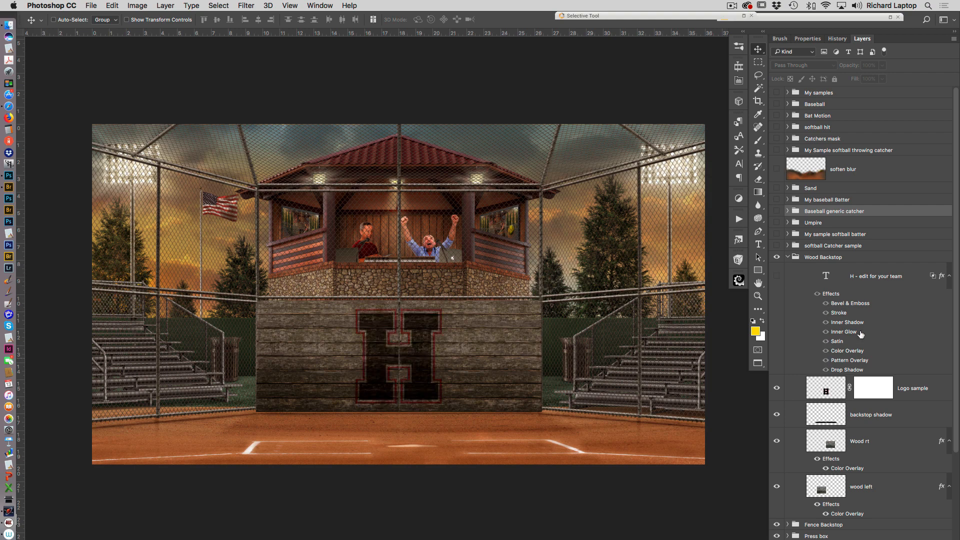
{"action": "left_click", "coordinate": [777, 388]}
{"action": "left_click", "coordinate": [777, 388]}
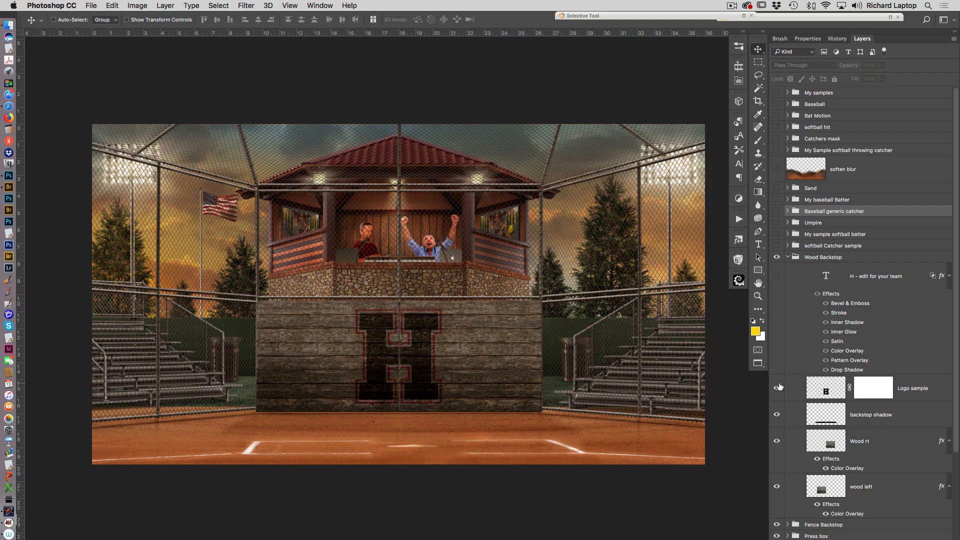
{"action": "left_click", "coordinate": [820, 386]}
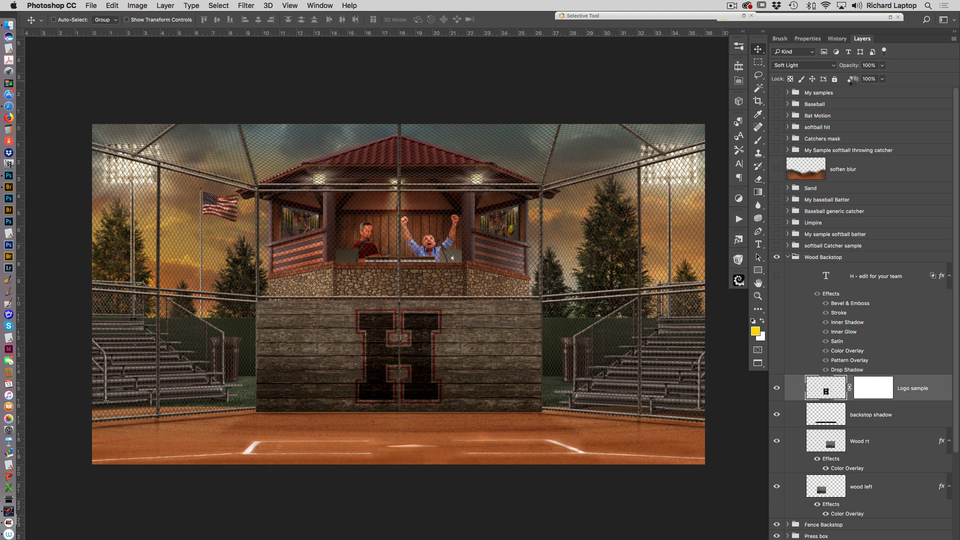
- Check the backstop shadow, Wood rt and wood left layers off and on, and hide and collapse the Wood Backstop group
{"action": "left_click", "coordinate": [777, 414]}
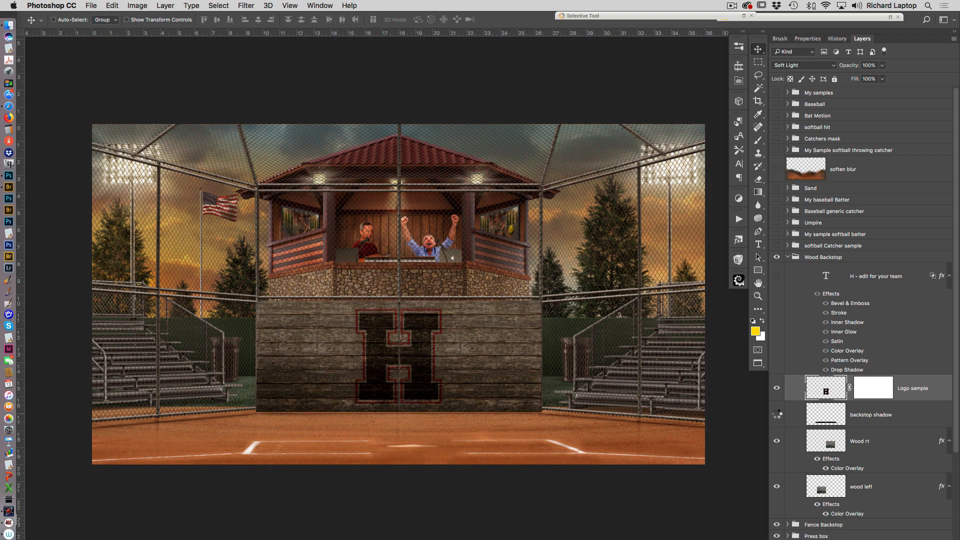
{"action": "left_click", "coordinate": [777, 415]}
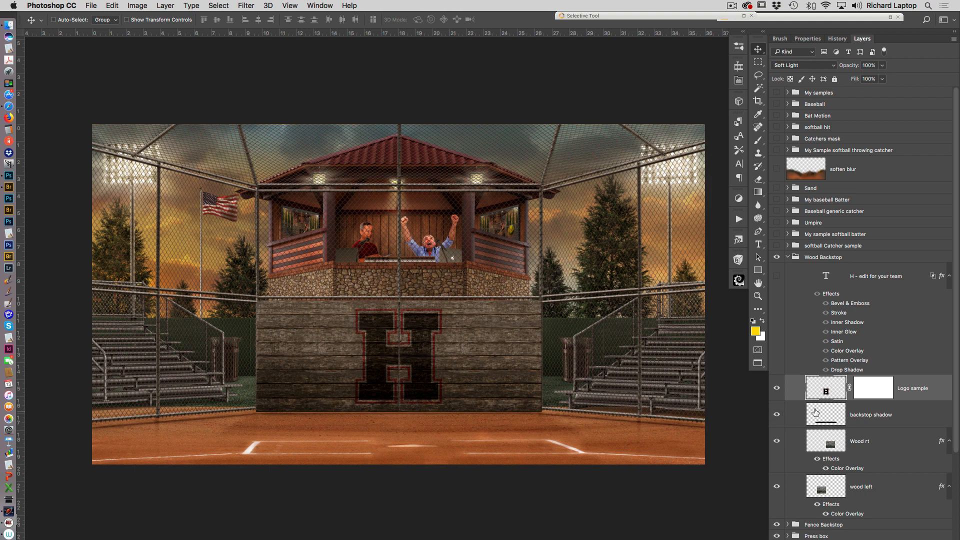
{"action": "left_click", "coordinate": [778, 441]}
{"action": "left_click", "coordinate": [776, 487]}
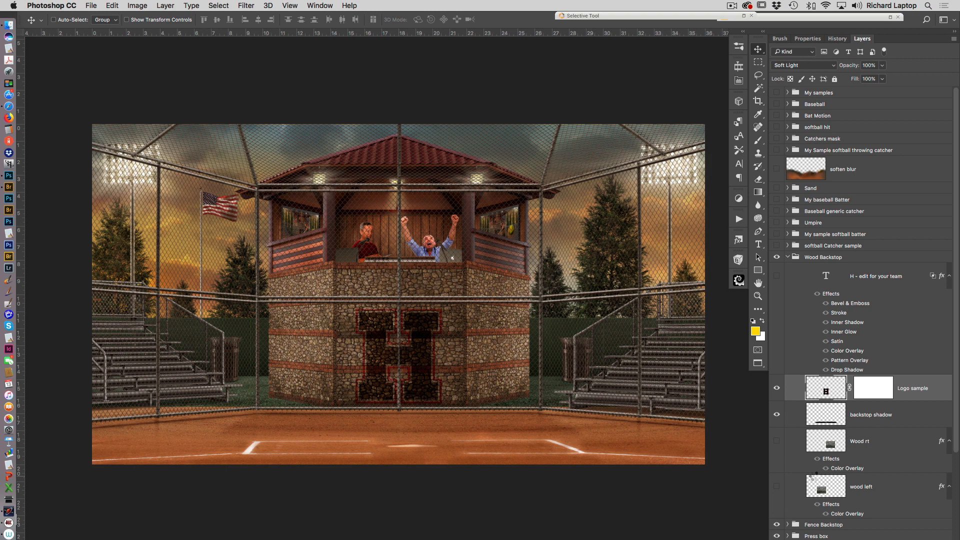
{"action": "left_click", "coordinate": [777, 440]}
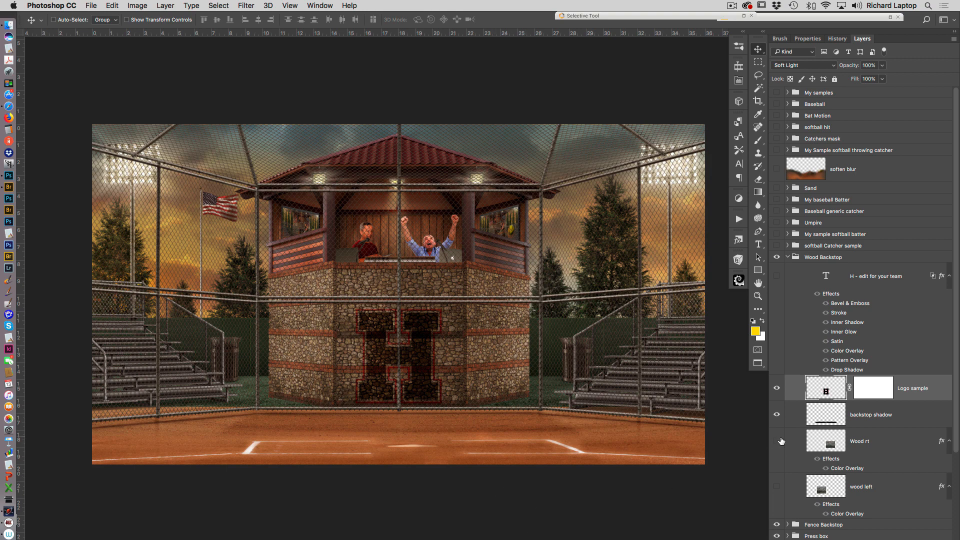
{"action": "left_click", "coordinate": [776, 487]}
{"action": "left_click", "coordinate": [778, 276]}
{"action": "left_click", "coordinate": [788, 257]}
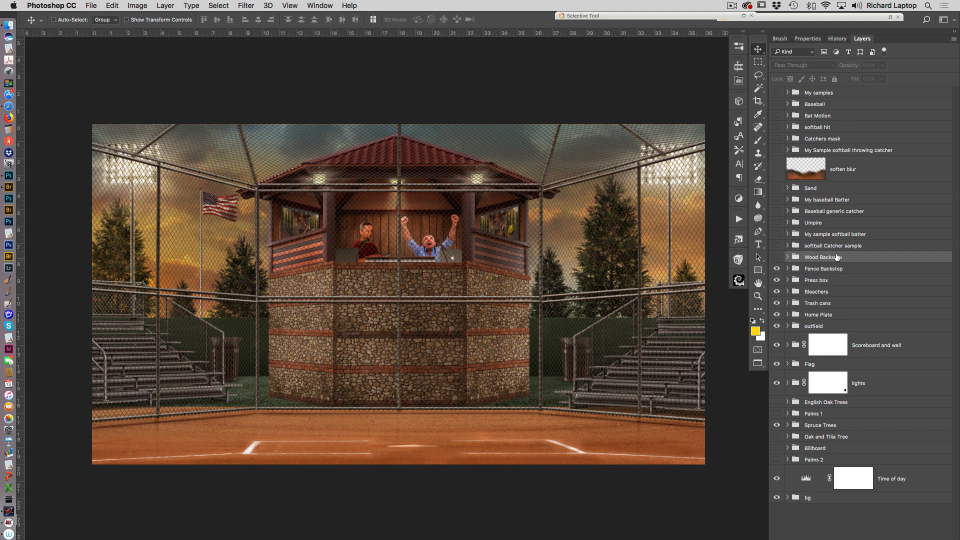
- Expand the Fence Backstop group and compare the scene with and without the Fence layer, leaving the fence visible
{"action": "left_click", "coordinate": [788, 269]}
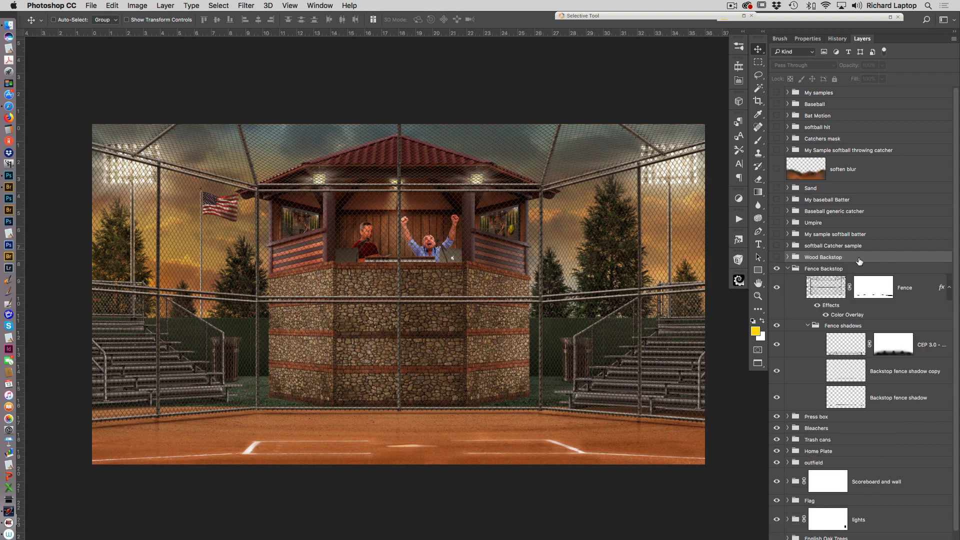
{"action": "left_click", "coordinate": [777, 288]}
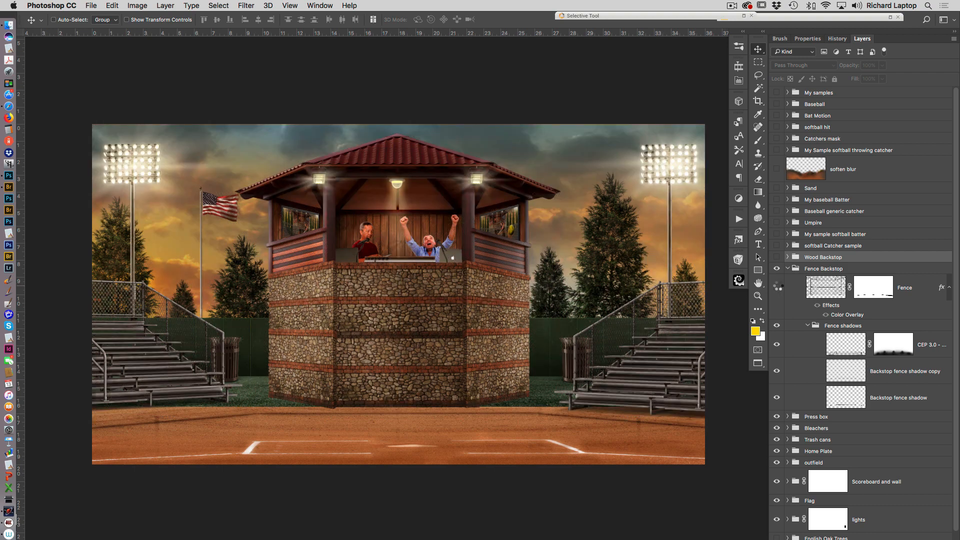
{"action": "left_click", "coordinate": [778, 287]}
{"action": "left_click", "coordinate": [778, 288]}
{"action": "left_click", "coordinate": [778, 288]}
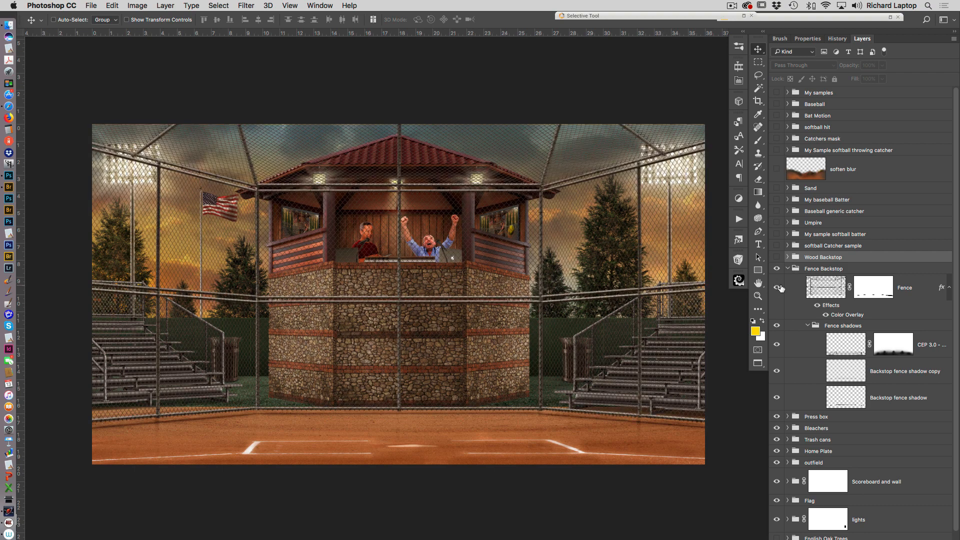
- Try the Fence layer at several different positions over the field, and undo the moves to restore its original placement
{"action": "left_click", "coordinate": [923, 285]}
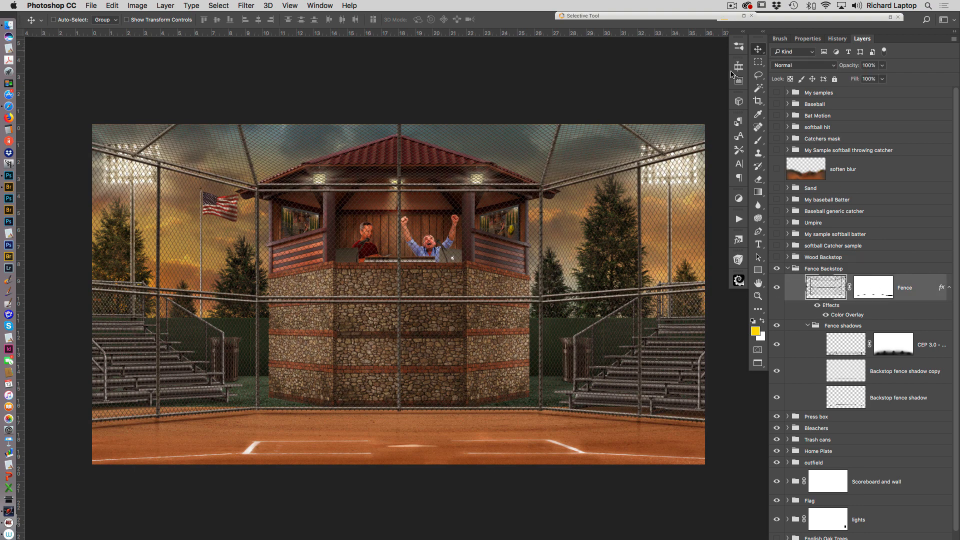
{"action": "left_click_drag", "start_coordinate": [530, 253], "coordinate": [580, 428]}
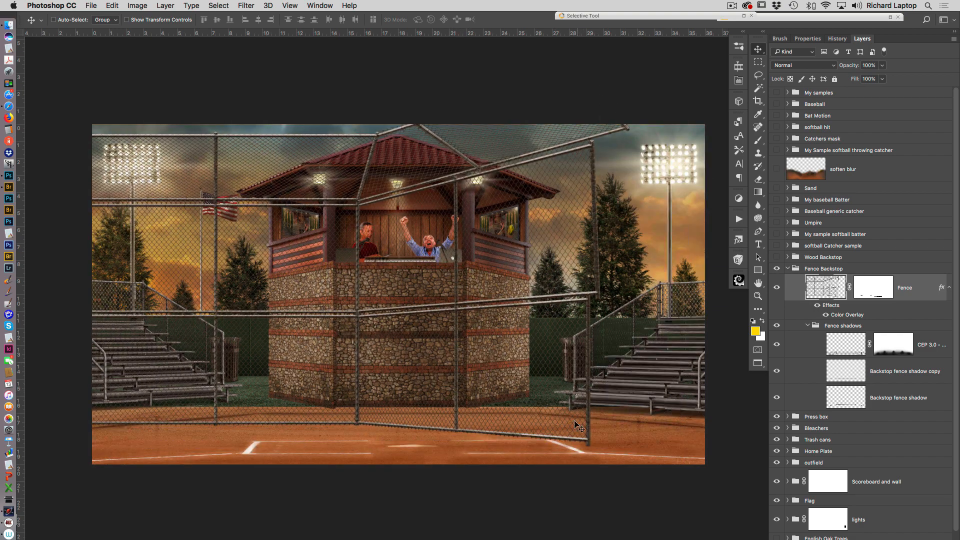
{"action": "left_click_drag", "start_coordinate": [375, 357], "coordinate": [620, 377]}
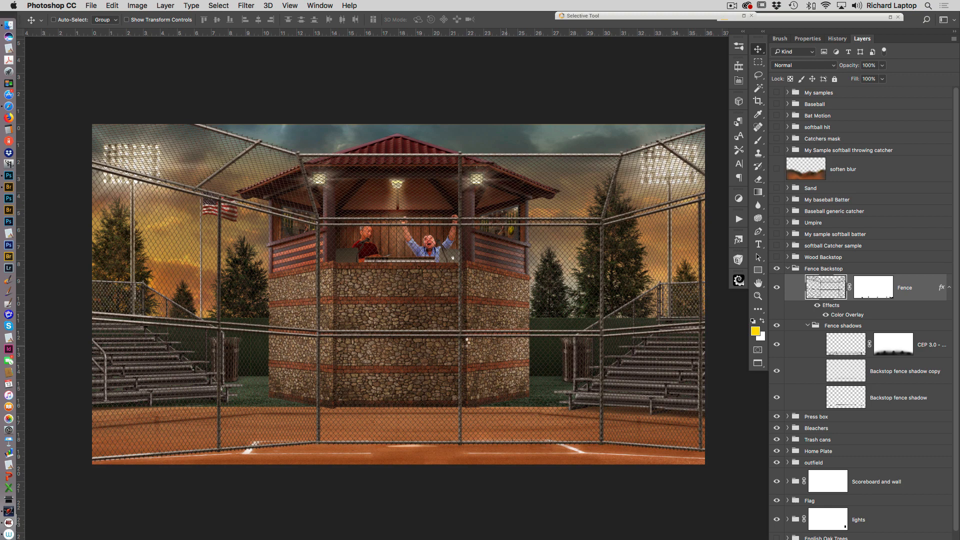
{"action": "left_click_drag", "start_coordinate": [467, 340], "coordinate": [438, 350]}
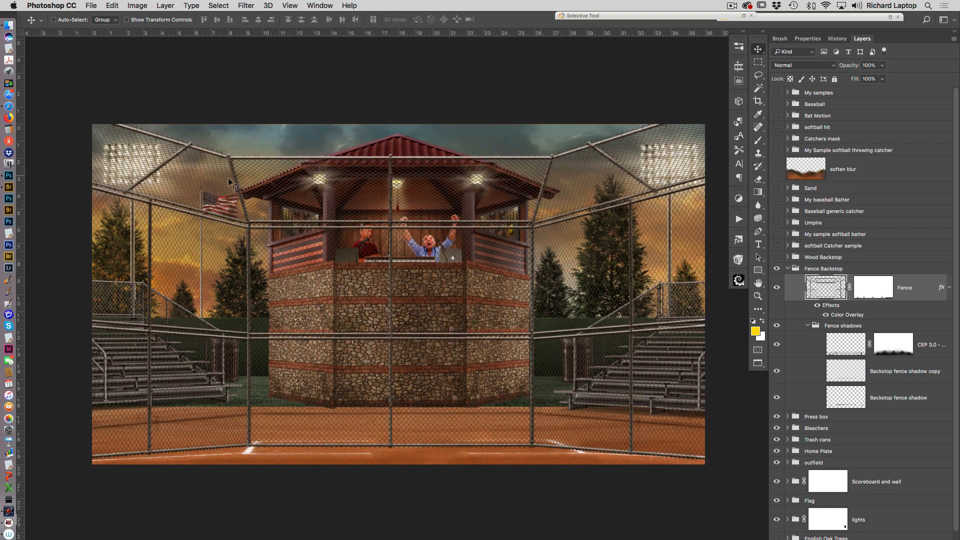
{"action": "left_click_drag", "start_coordinate": [475, 419], "coordinate": [484, 348]}
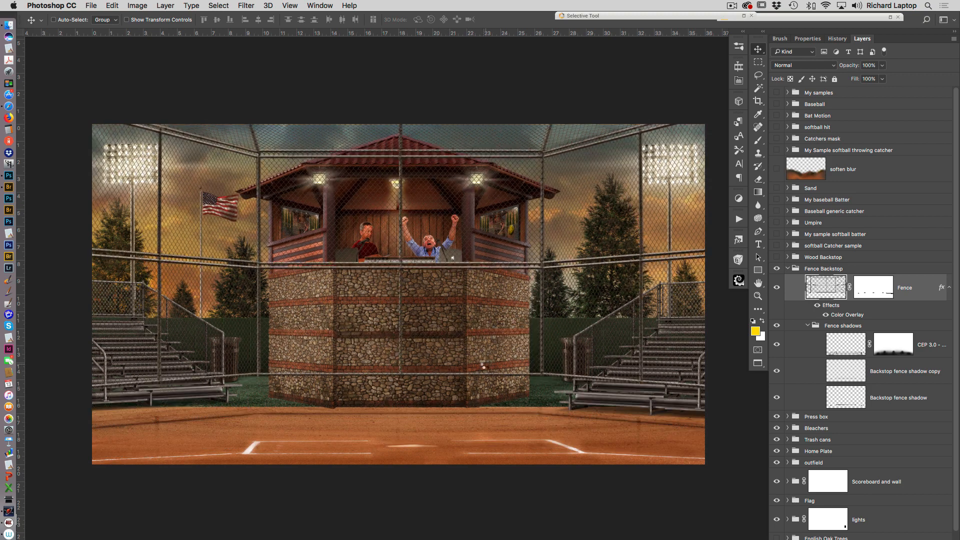
{"action": "left_click", "coordinate": [838, 39]}
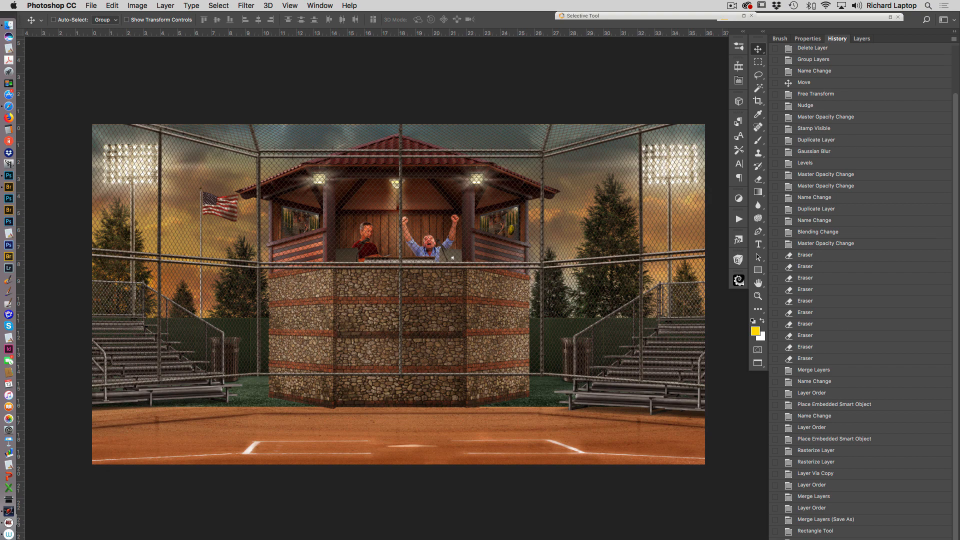
{"action": "key", "text": "alt+super+z"}
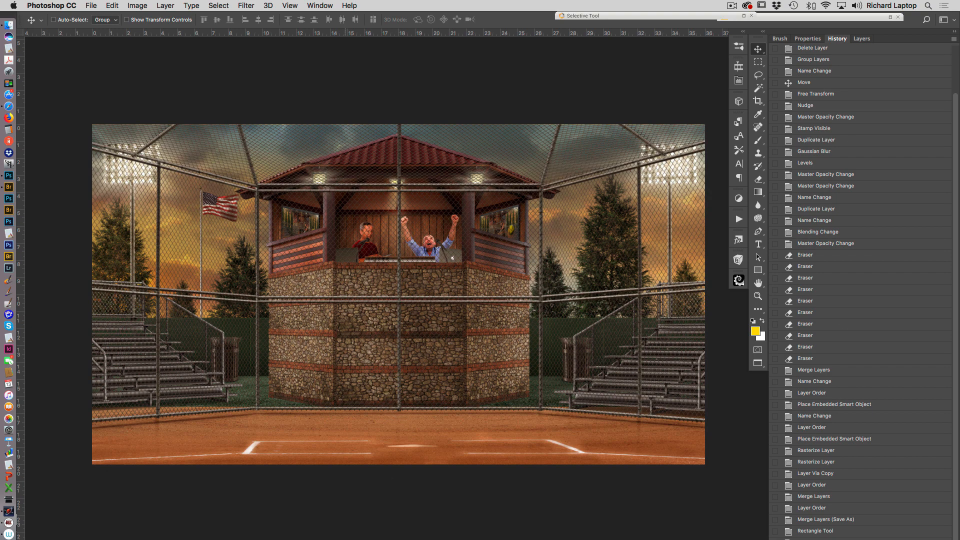
{"action": "left_click", "coordinate": [862, 38]}
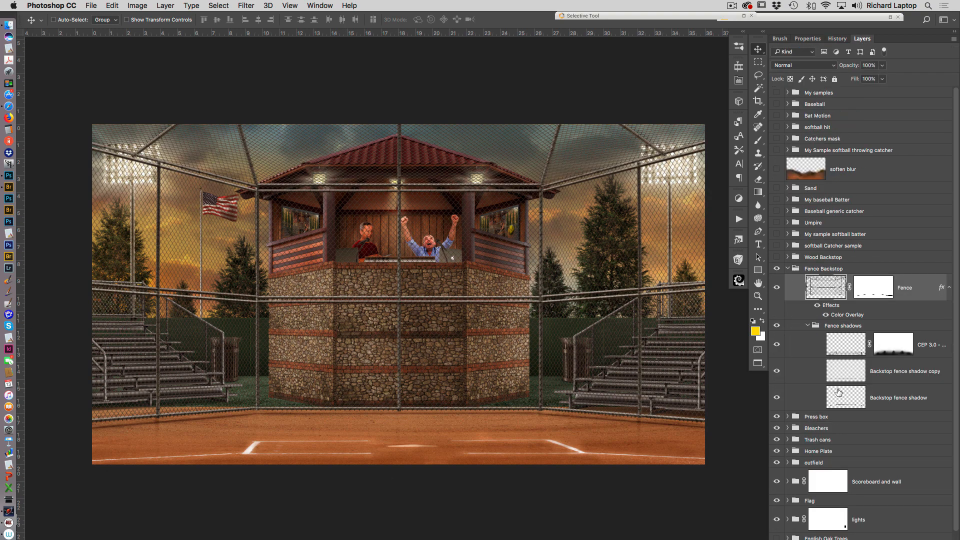
- Check the Fence layer's effects and the Fence shadows group off and on, and collapse the Fence shadows and Fence Backstop groups
{"action": "left_click", "coordinate": [818, 306]}
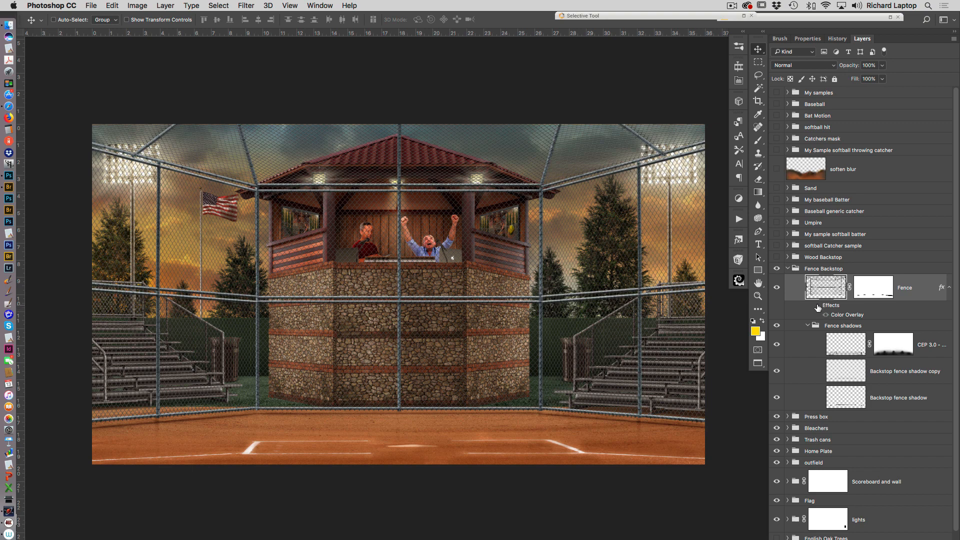
{"action": "left_click", "coordinate": [817, 306]}
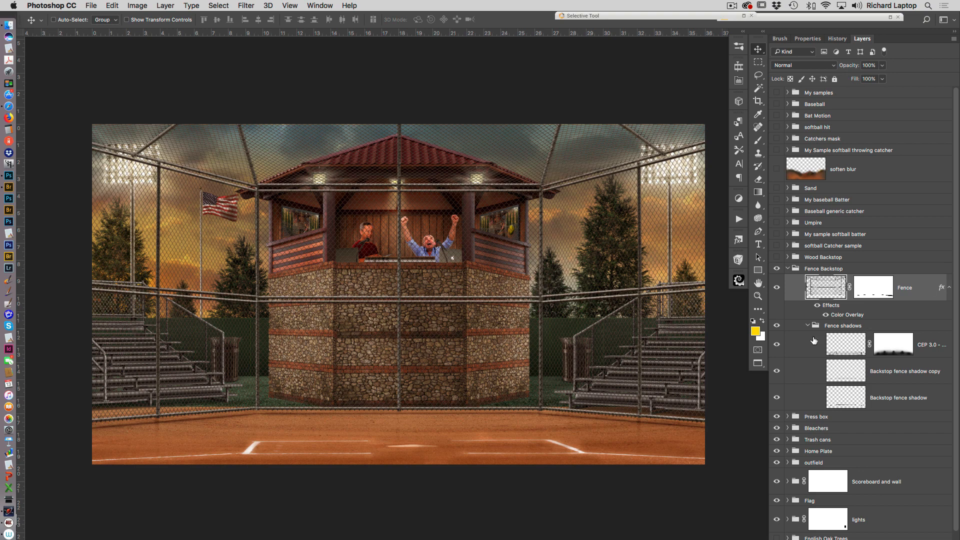
{"action": "left_click", "coordinate": [777, 326]}
{"action": "left_click", "coordinate": [777, 326]}
{"action": "left_click", "coordinate": [777, 325]}
{"action": "left_click", "coordinate": [777, 325]}
{"action": "left_click", "coordinate": [777, 325]}
{"action": "left_click", "coordinate": [777, 326]}
{"action": "left_click", "coordinate": [808, 326]}
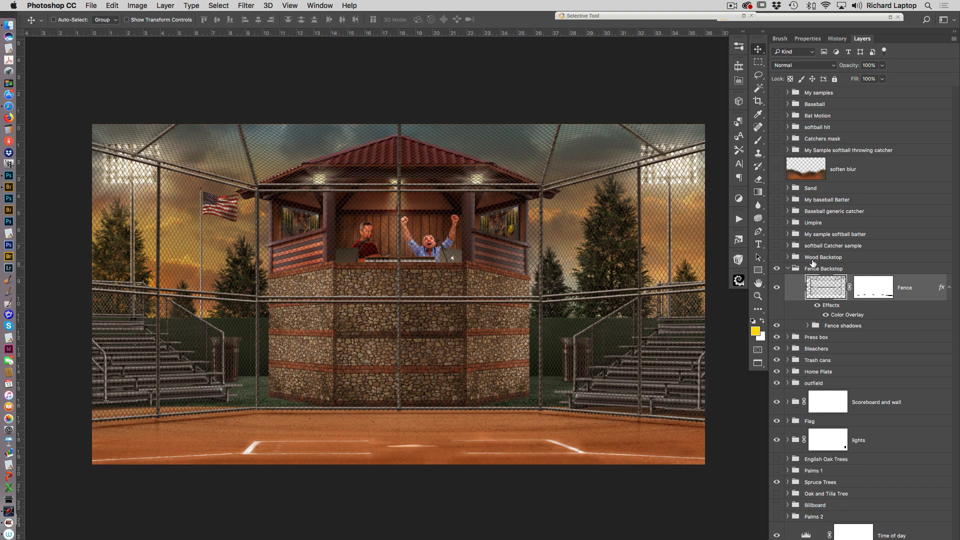
{"action": "left_click", "coordinate": [788, 269]}
- Expand the Press box group and group its light layers from center light flare 3 through Flood lights
{"action": "left_click", "coordinate": [788, 280]}
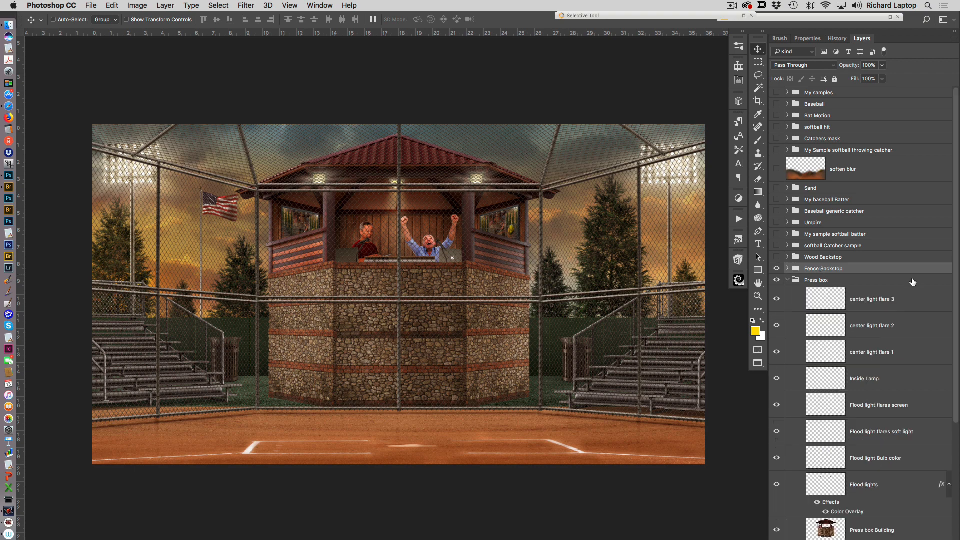
{"action": "left_click", "coordinate": [906, 297]}
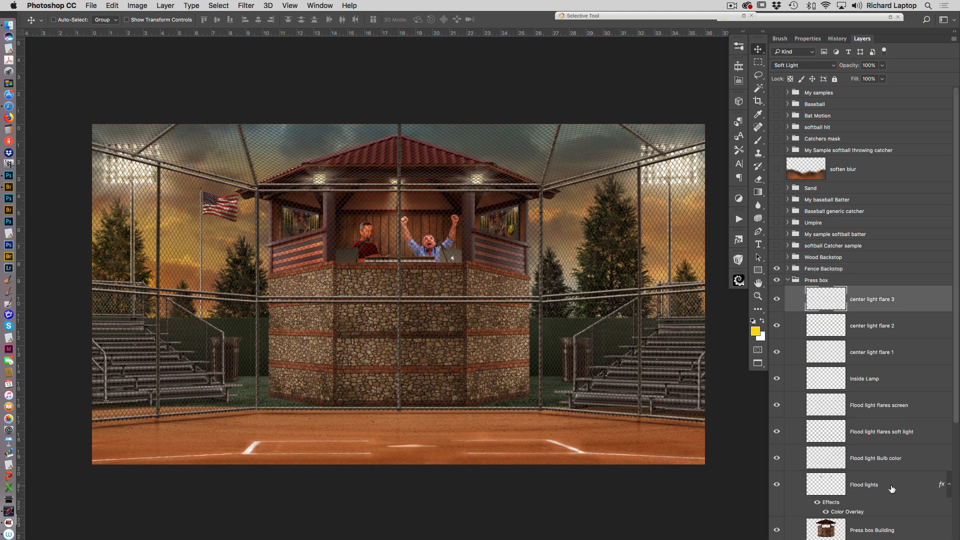
{"action": "left_click", "coordinate": [896, 488], "text": "shift"}
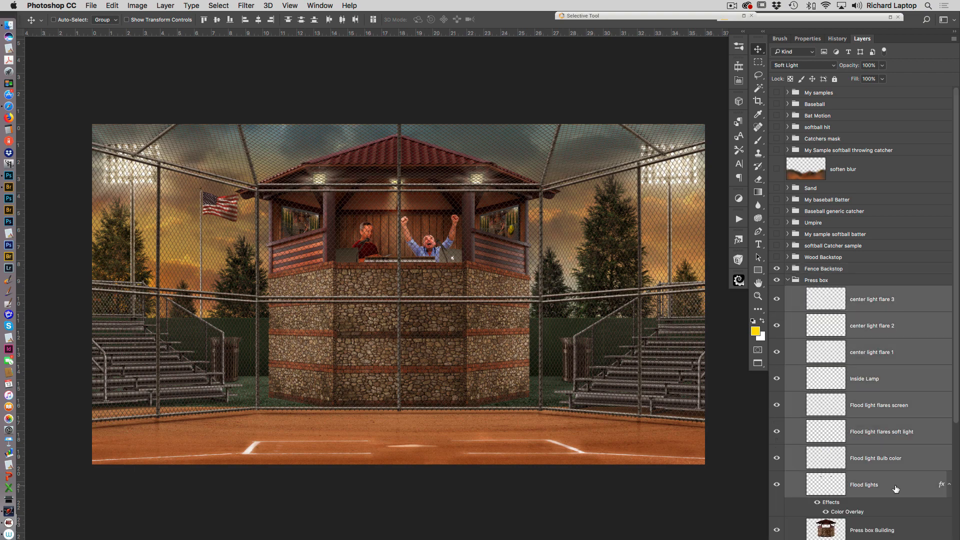
{"action": "key", "text": "super+g"}
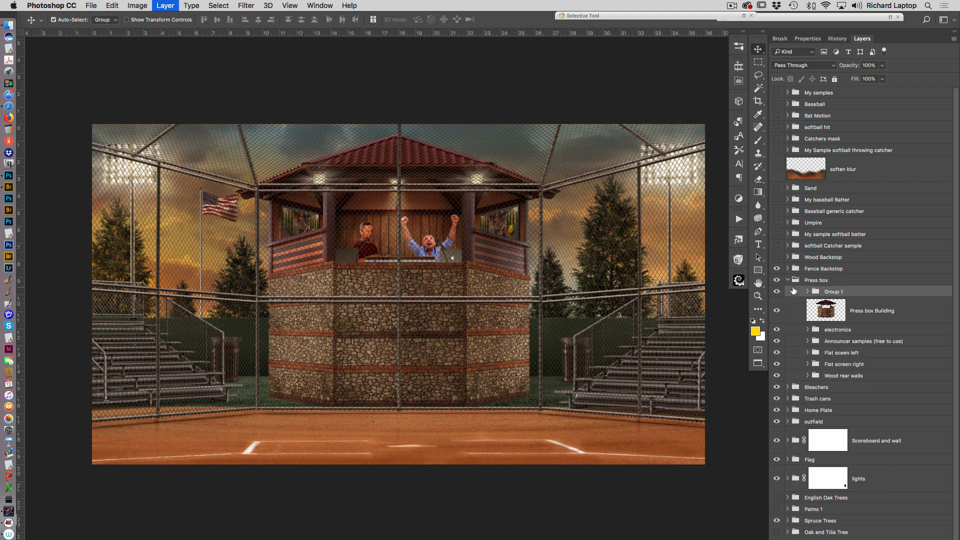
- Compare the press box with and without the new group of light layers, leaving the lights visible
{"action": "left_click", "coordinate": [778, 292]}
{"action": "left_click", "coordinate": [777, 291]}
{"action": "left_click", "coordinate": [777, 292]}
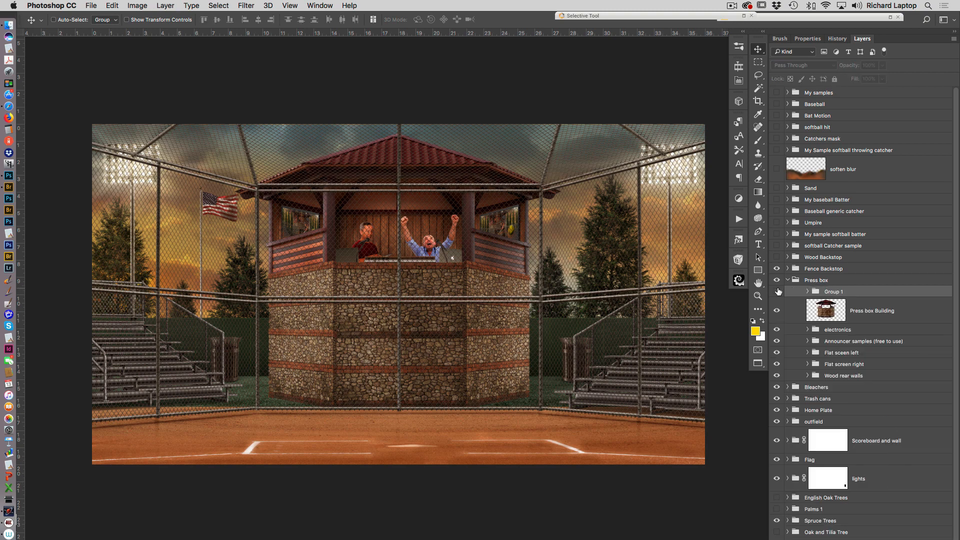
{"action": "left_click", "coordinate": [777, 291]}
{"action": "left_click", "coordinate": [777, 292]}
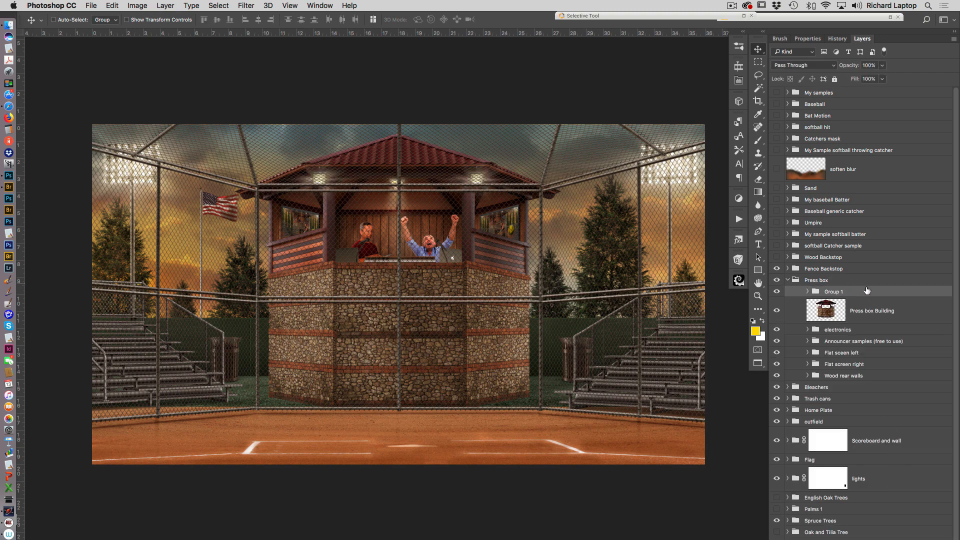
- Check the Press box Building layer off and on, and with it hidden compare the electronics group off and on
{"action": "left_click", "coordinate": [780, 311]}
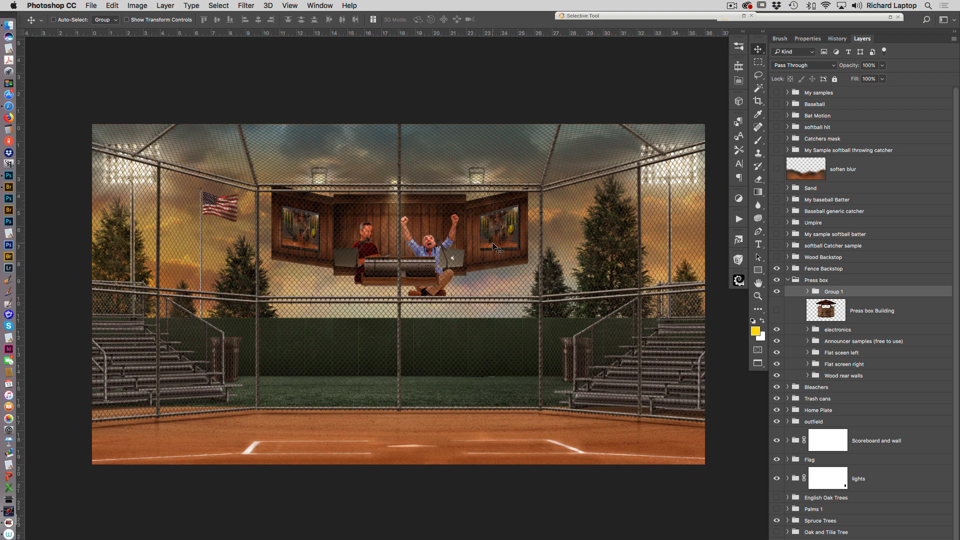
{"action": "left_click", "coordinate": [777, 312]}
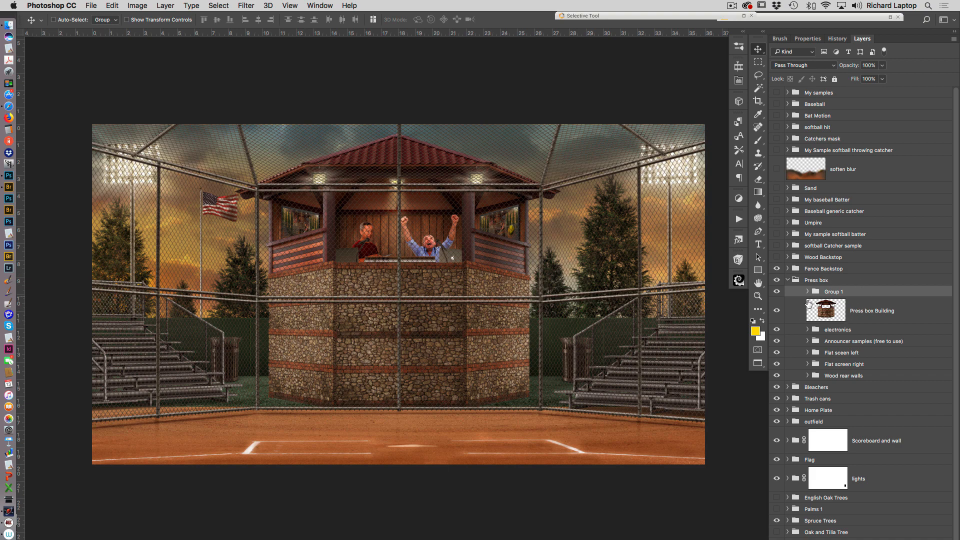
{"action": "left_click", "coordinate": [777, 312]}
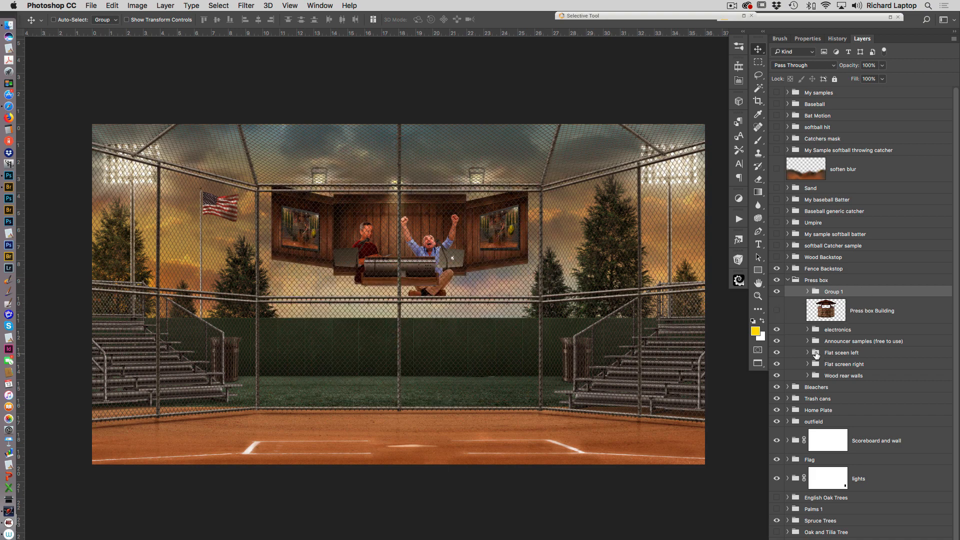
{"action": "left_click", "coordinate": [777, 330]}
{"action": "left_click", "coordinate": [777, 330]}
{"action": "left_click", "coordinate": [778, 330]}
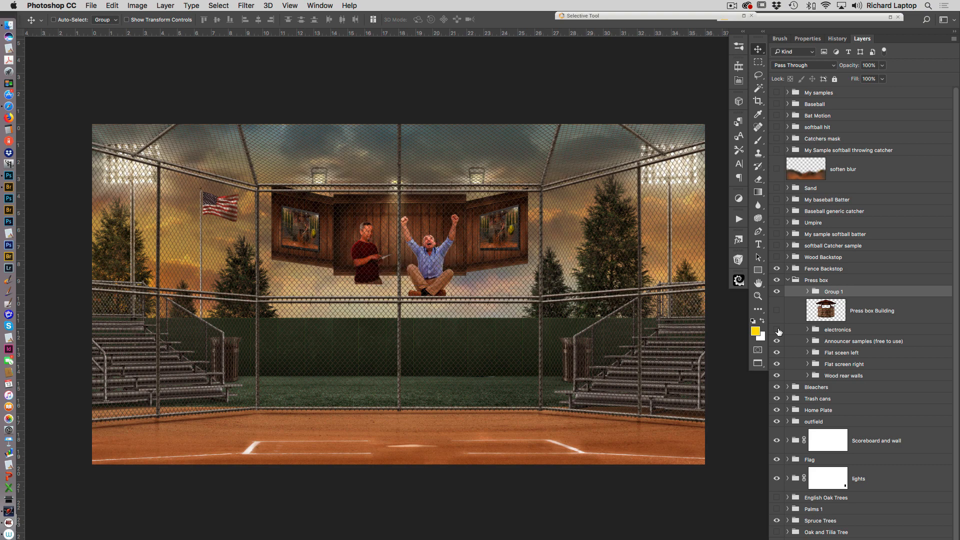
{"action": "left_click", "coordinate": [776, 330]}
- Check the Mics and controlboard and Lap top left layers inside electronics, collapse the group, and show the Press box Building again
{"action": "left_click", "coordinate": [808, 330]}
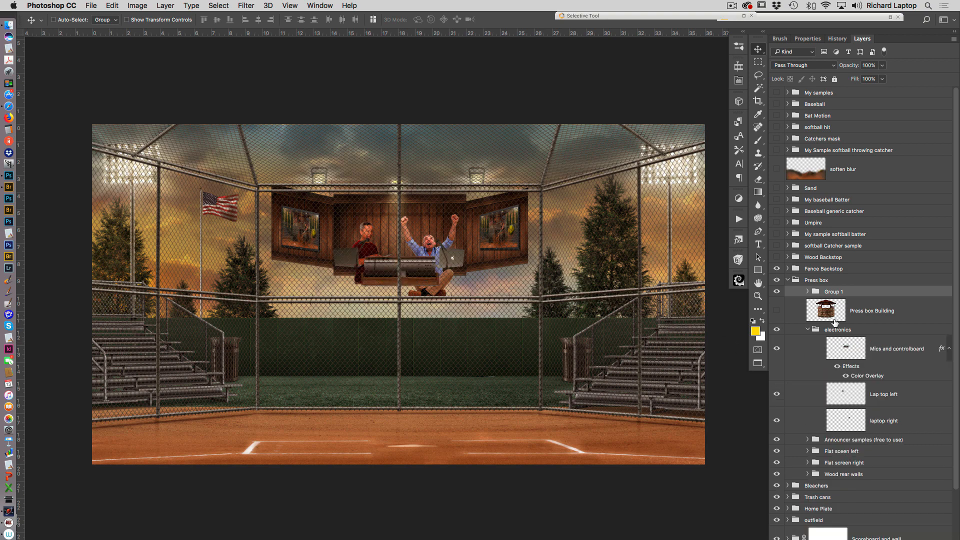
{"action": "left_click", "coordinate": [778, 349]}
{"action": "left_click", "coordinate": [777, 349]}
{"action": "left_click", "coordinate": [777, 348]}
{"action": "left_click", "coordinate": [777, 394]}
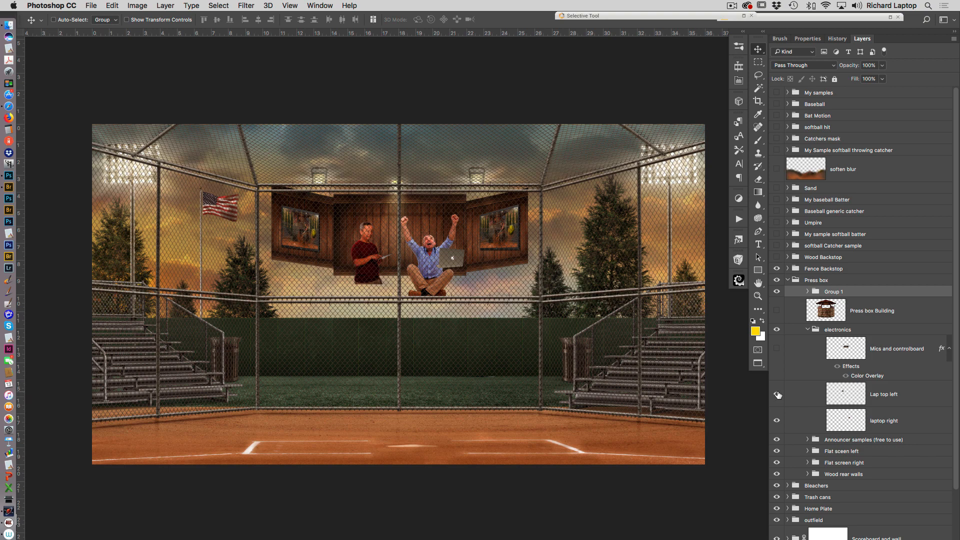
{"action": "left_click", "coordinate": [777, 394]}
{"action": "left_click", "coordinate": [777, 348]}
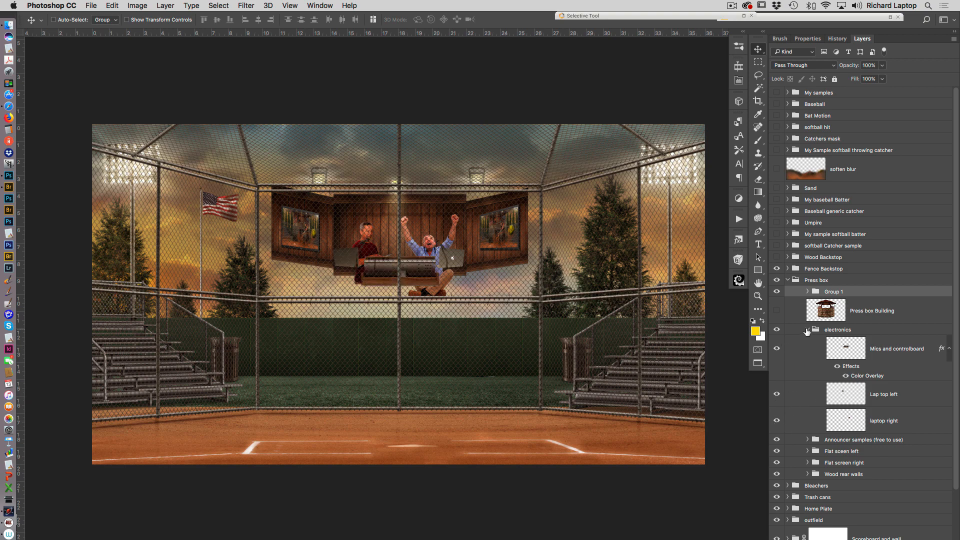
{"action": "left_click", "coordinate": [808, 329]}
{"action": "left_click", "coordinate": [778, 311]}
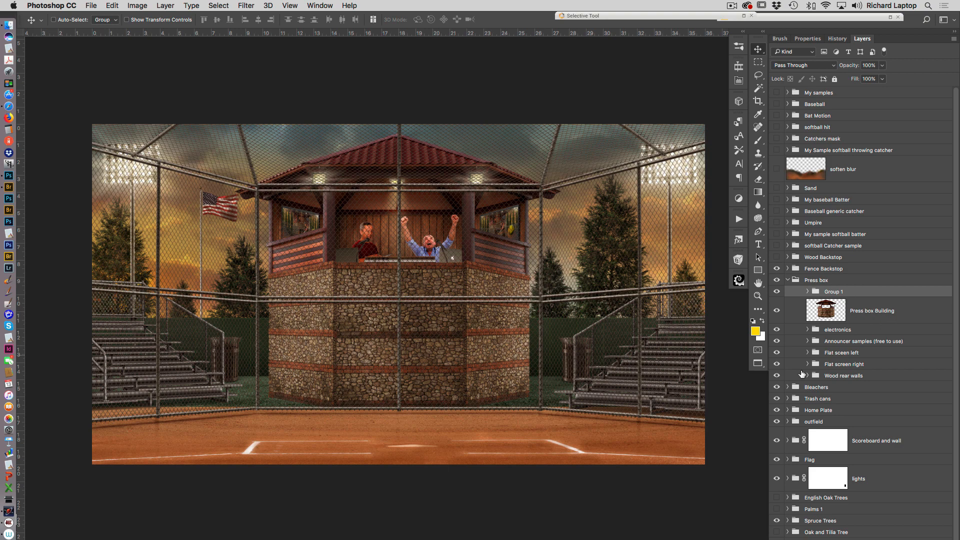
- Compare the press box with and without the Announcer samples (free to use) group, leaving it visible
{"action": "left_click", "coordinate": [776, 342]}
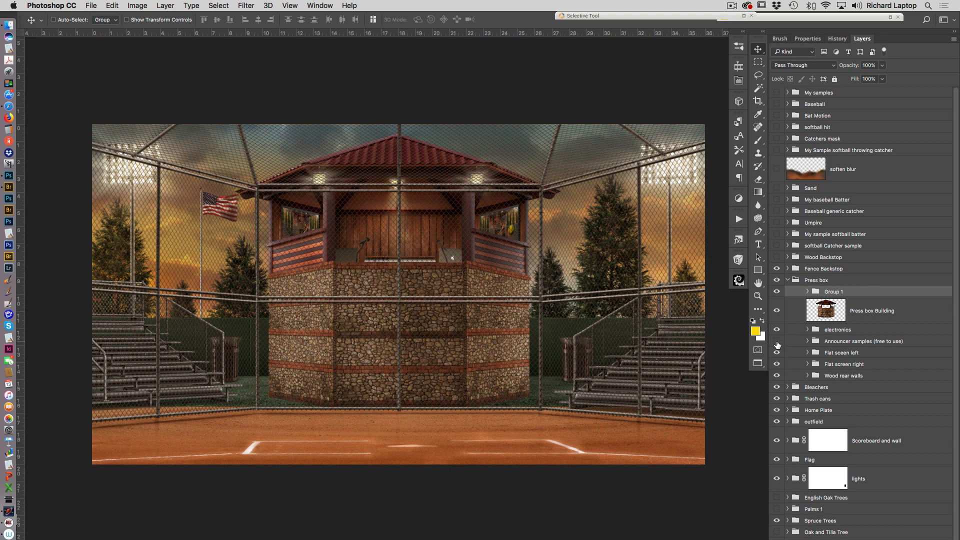
{"action": "left_click", "coordinate": [778, 342]}
{"action": "left_click", "coordinate": [778, 342]}
{"action": "left_click", "coordinate": [776, 342]}
- Expand the Announcer samples group, check the CEP 3.0 - Tonal Contrast and man sample 1 layers off and on, and collapse it
{"action": "left_click", "coordinate": [808, 341]}
{"action": "left_click", "coordinate": [777, 432]}
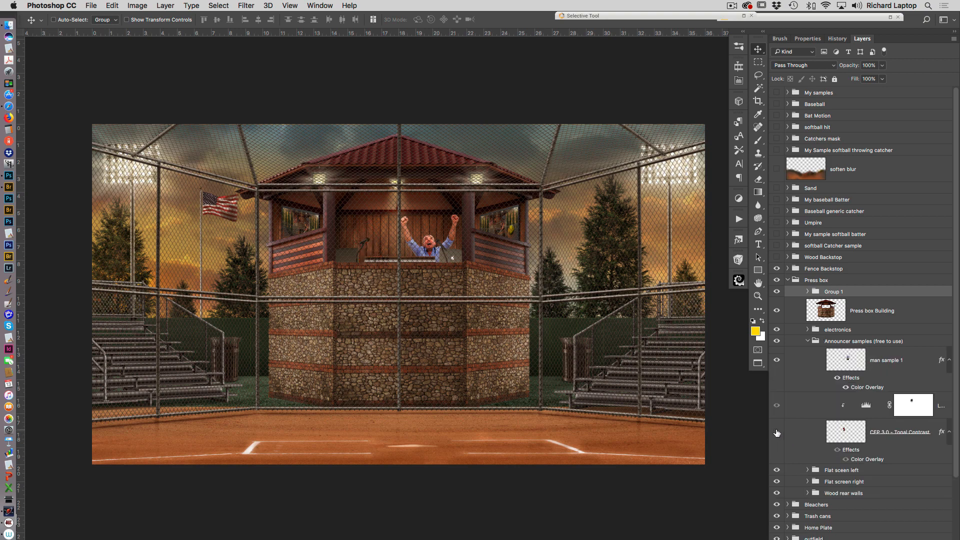
{"action": "left_click", "coordinate": [778, 434]}
{"action": "left_click", "coordinate": [776, 360]}
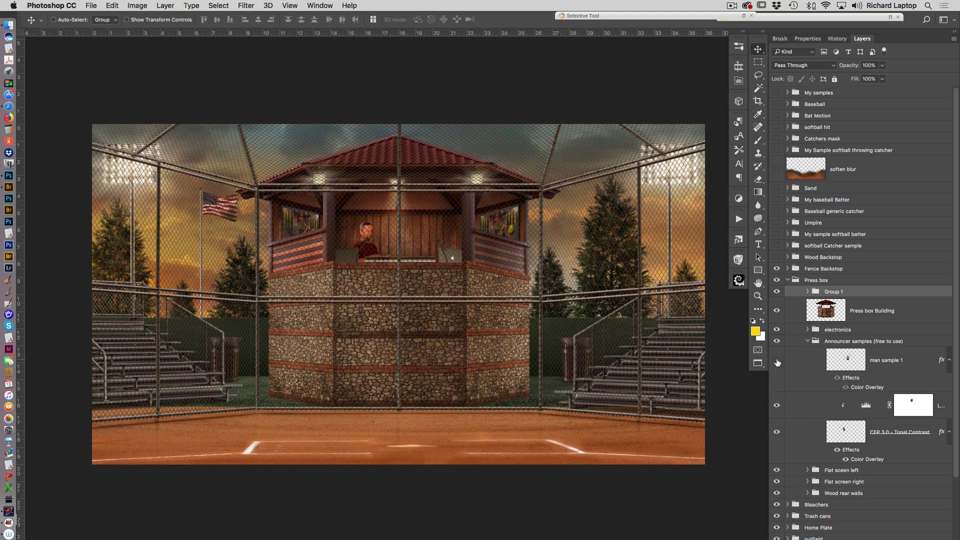
{"action": "left_click", "coordinate": [777, 360]}
{"action": "left_click", "coordinate": [807, 341]}
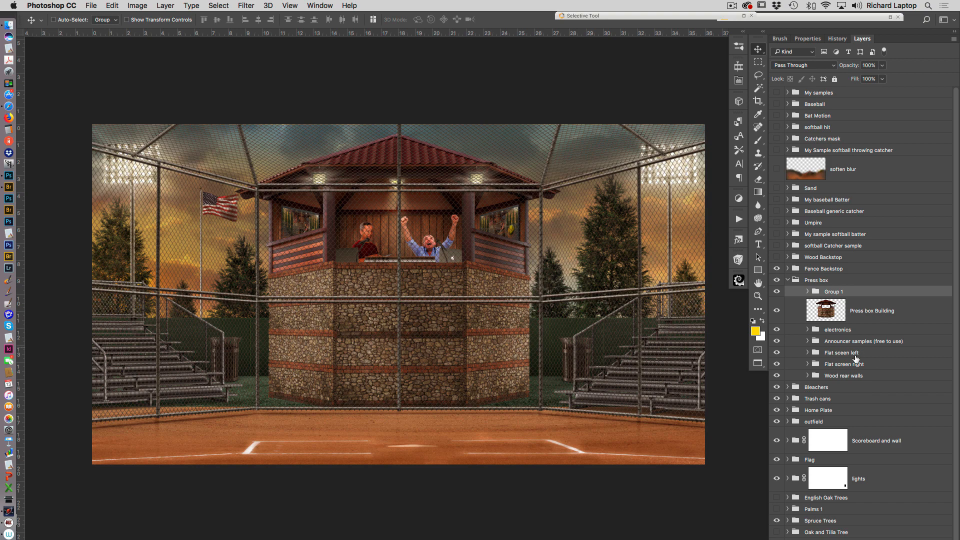
- Check the Flat sceen left group and its my sample layer off and on, select its Flat screen left layer, and collapse the group
{"action": "left_click", "coordinate": [777, 353]}
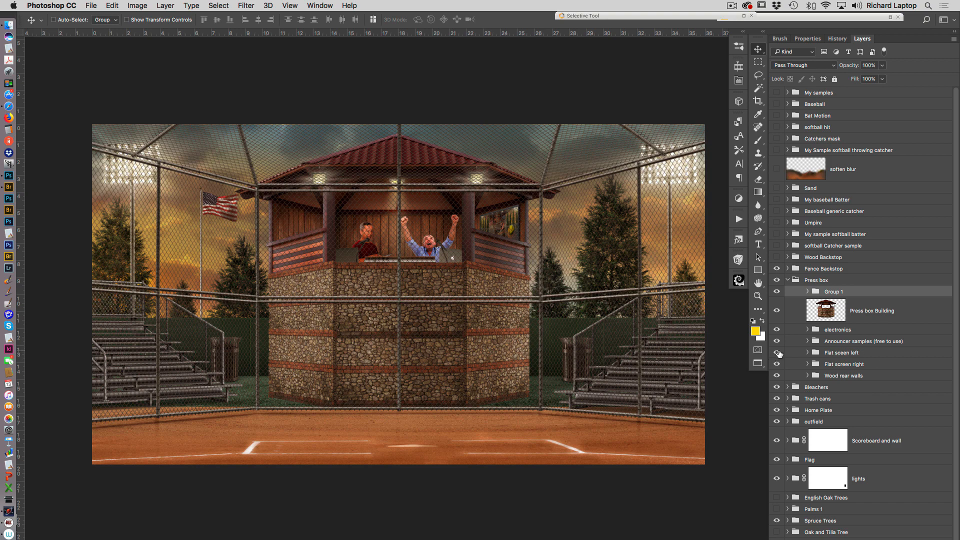
{"action": "left_click", "coordinate": [777, 354]}
{"action": "left_click", "coordinate": [808, 352]}
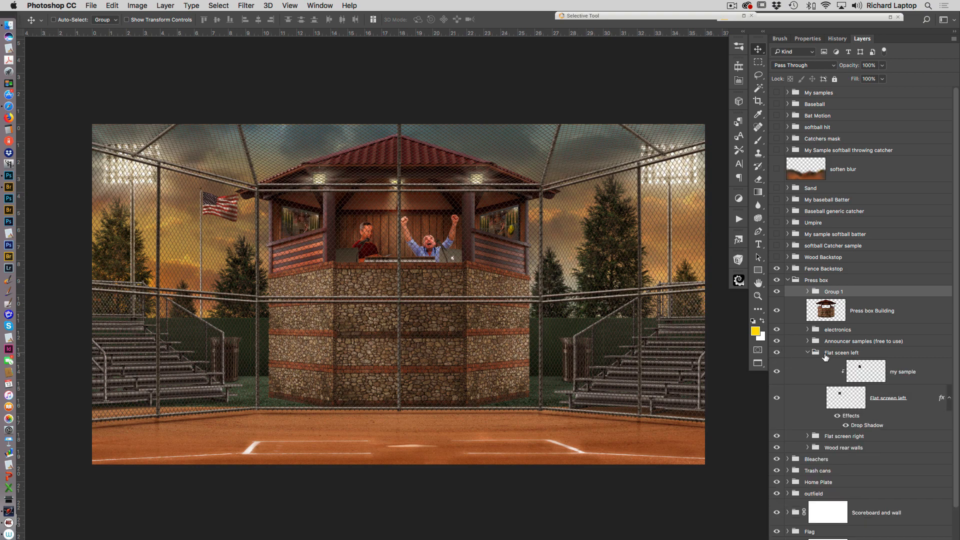
{"action": "left_click", "coordinate": [777, 371]}
{"action": "left_click", "coordinate": [777, 371]}
{"action": "left_click", "coordinate": [864, 390]}
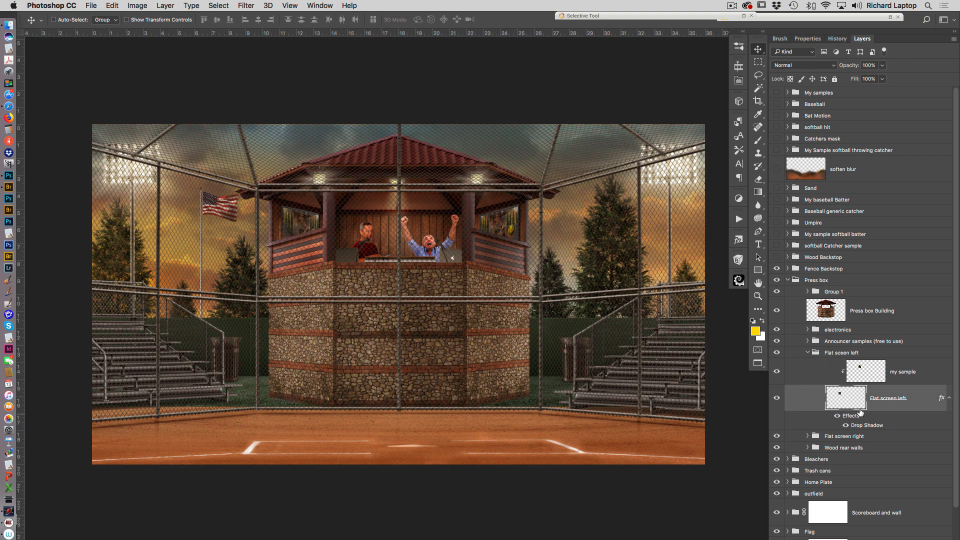
{"action": "left_click", "coordinate": [808, 353]}
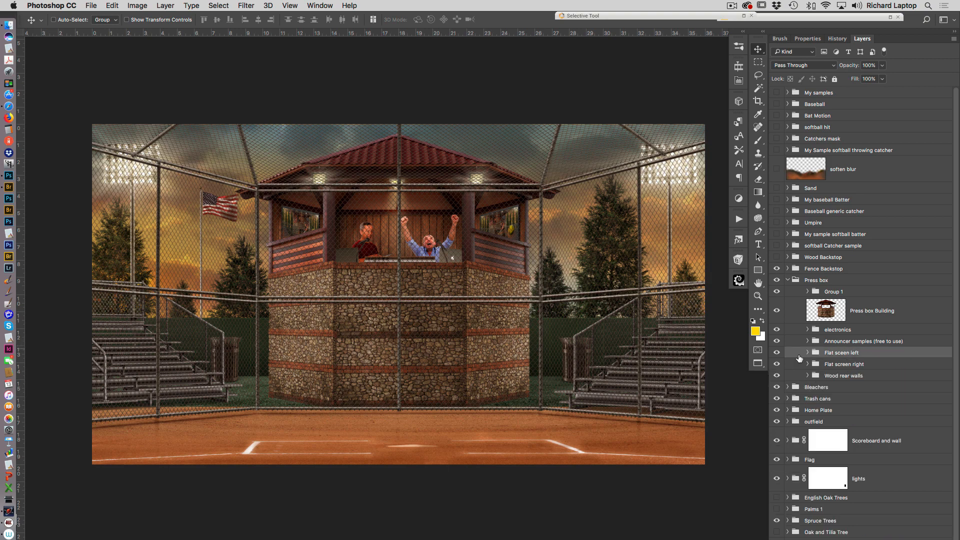
- Hide the Flat sceen left, Flat screen right and Wood rear walls groups inside the Press box
{"action": "left_click", "coordinate": [776, 352]}
{"action": "left_click", "coordinate": [776, 364]}
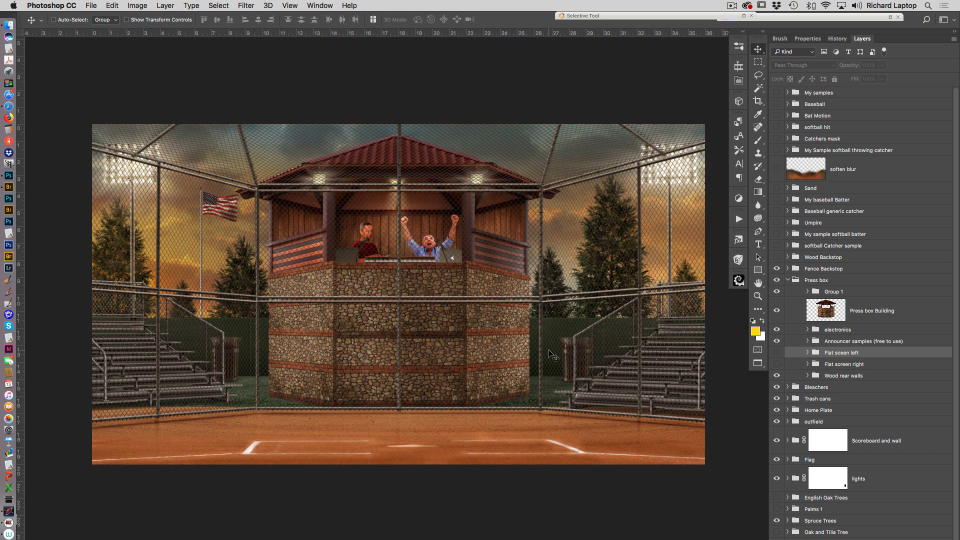
{"action": "left_click", "coordinate": [777, 375]}
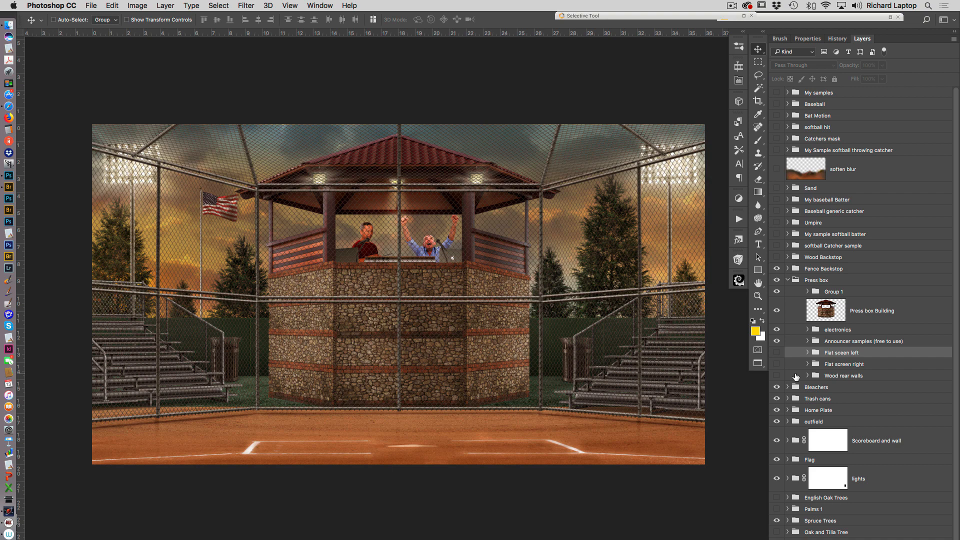
- Show the Wood rear walls group, check the Flat screen right group on and off, and collapse the Press box group
{"action": "left_click_drag", "start_coordinate": [777, 385], "coordinate": [776, 365]}
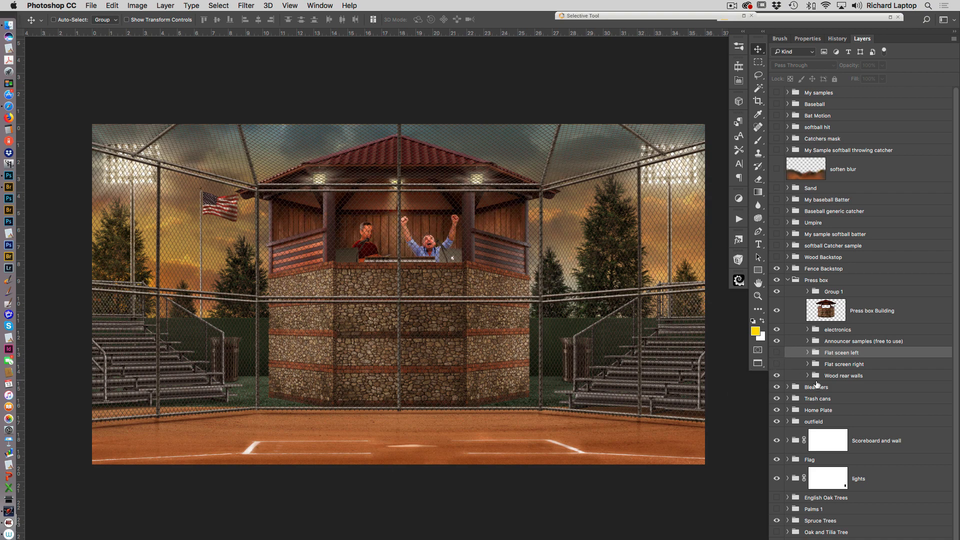
{"action": "left_click", "coordinate": [777, 364]}
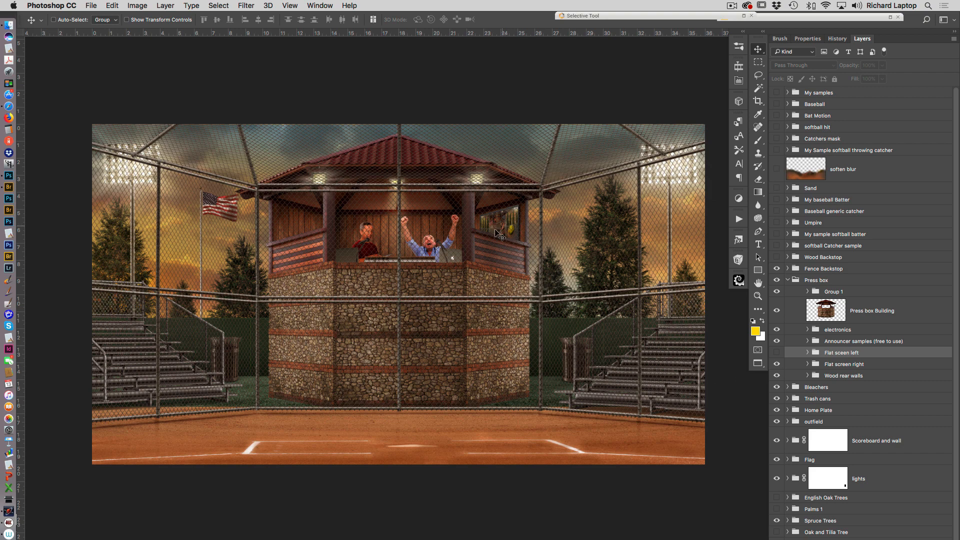
{"action": "left_click", "coordinate": [777, 364]}
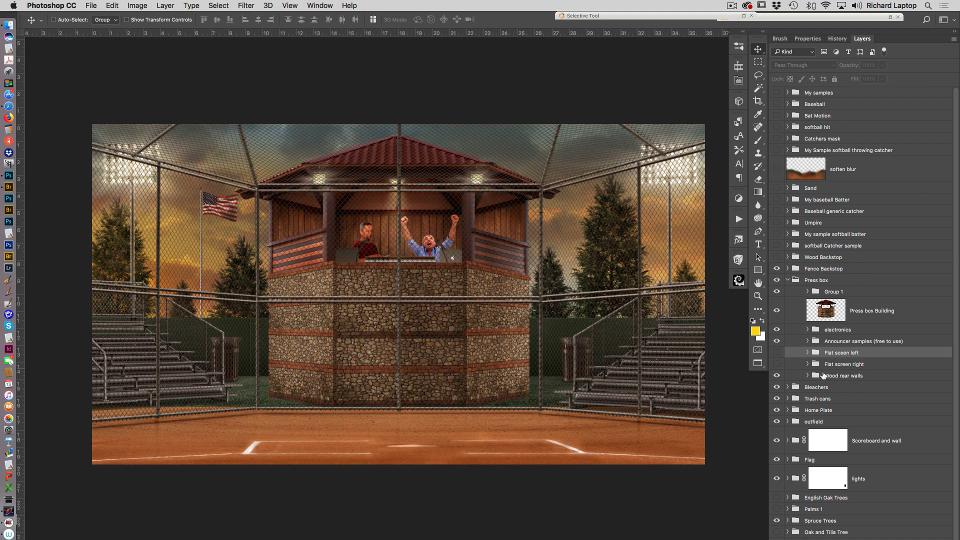
{"action": "left_click", "coordinate": [788, 280]}
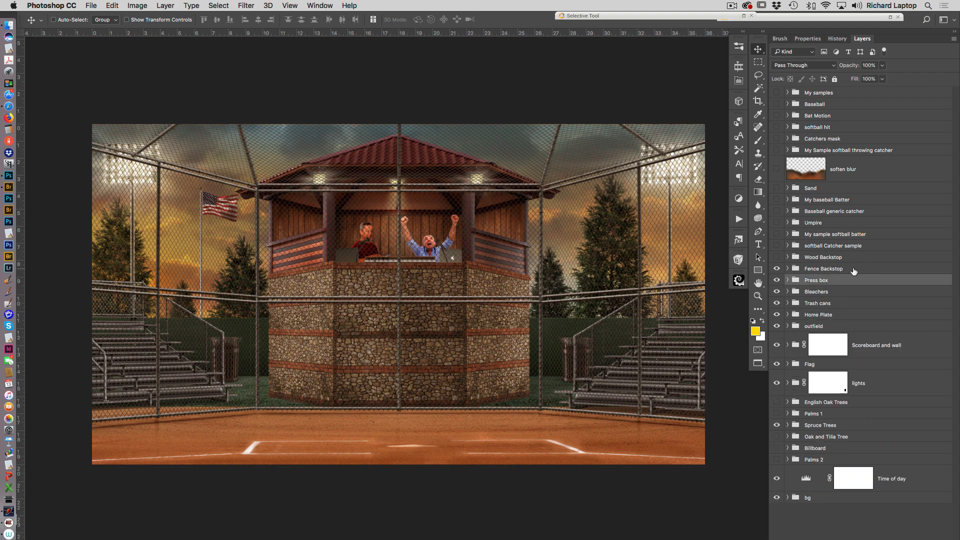
- Compare the Bleachers group off and on with the Press box and Fence Backstop groups hidden, expand it, and show both hidden groups again
{"action": "left_click", "coordinate": [776, 281]}
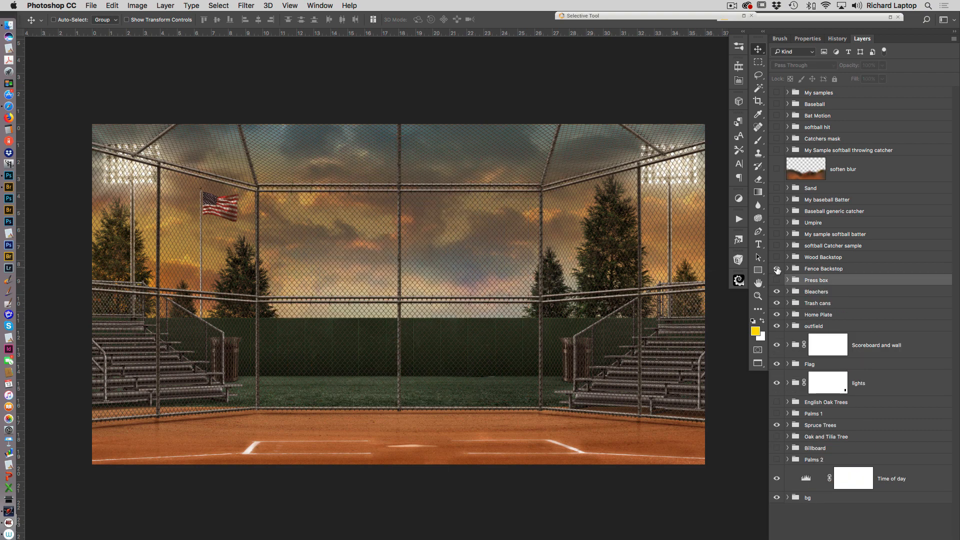
{"action": "left_click", "coordinate": [777, 270]}
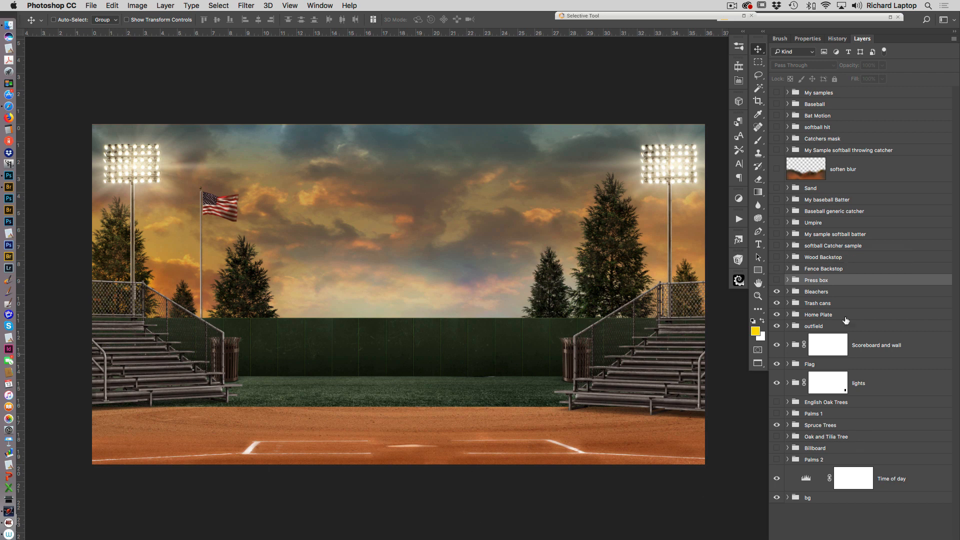
{"action": "left_click", "coordinate": [778, 292]}
{"action": "left_click", "coordinate": [778, 292]}
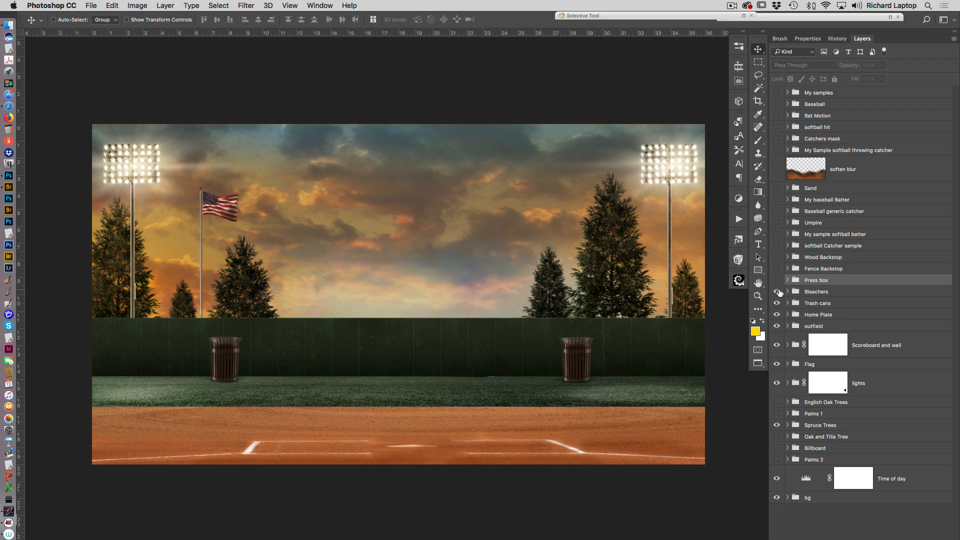
{"action": "left_click", "coordinate": [779, 292]}
{"action": "left_click", "coordinate": [778, 292]}
{"action": "left_click", "coordinate": [788, 292]}
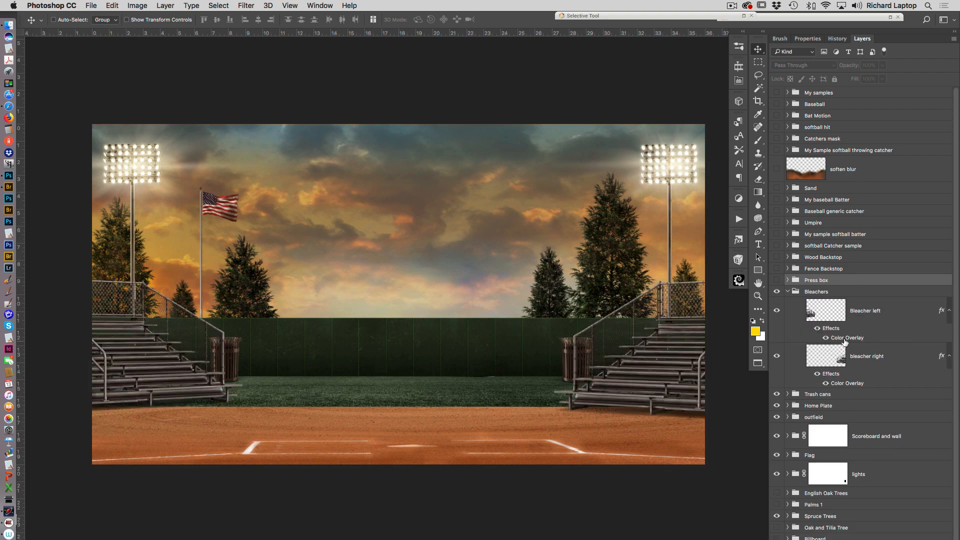
{"action": "left_click", "coordinate": [777, 280]}
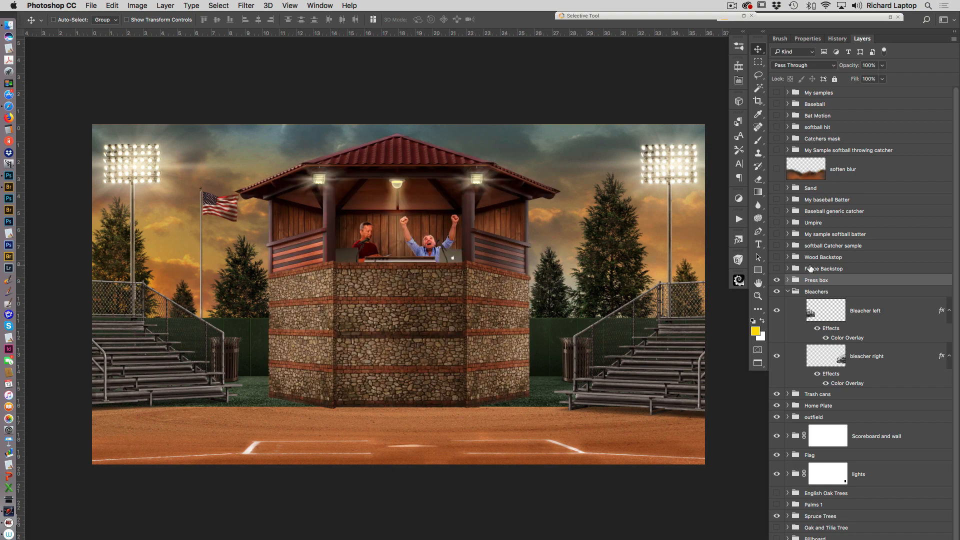
{"action": "left_click", "coordinate": [777, 268]}
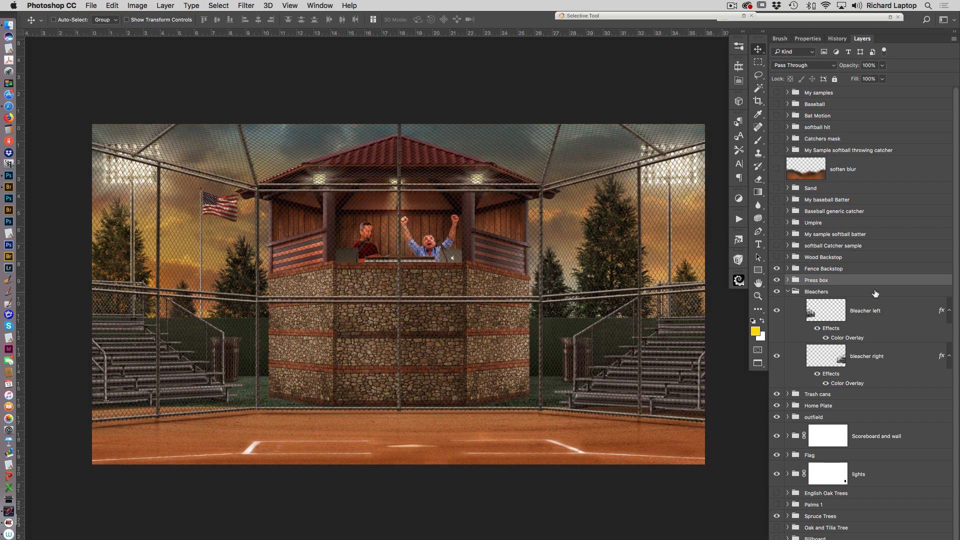
- Try sliding the bleacher right layer inward toward the press box, move it back to the image edge, and collapse the Bleachers group
{"action": "left_click", "coordinate": [879, 356]}
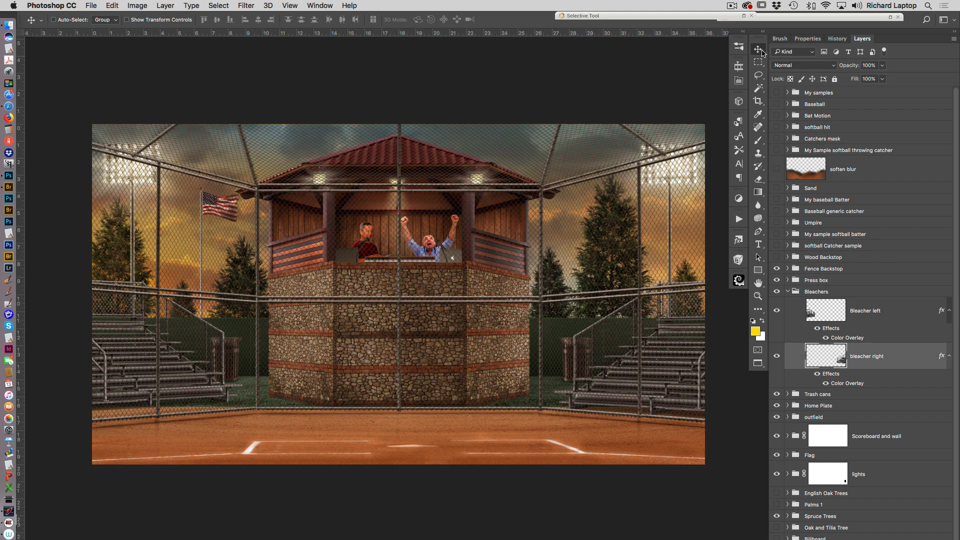
{"action": "mouse_move", "coordinate": [677, 382]}
{"action": "left_mouse_down"}
{"action": "mouse_move", "coordinate": [654, 364]}
{"action": "mouse_move", "coordinate": [548, 366]}
{"action": "mouse_move", "coordinate": [624, 380]}
{"action": "mouse_move", "coordinate": [680, 368]}
{"action": "left_mouse_up"}
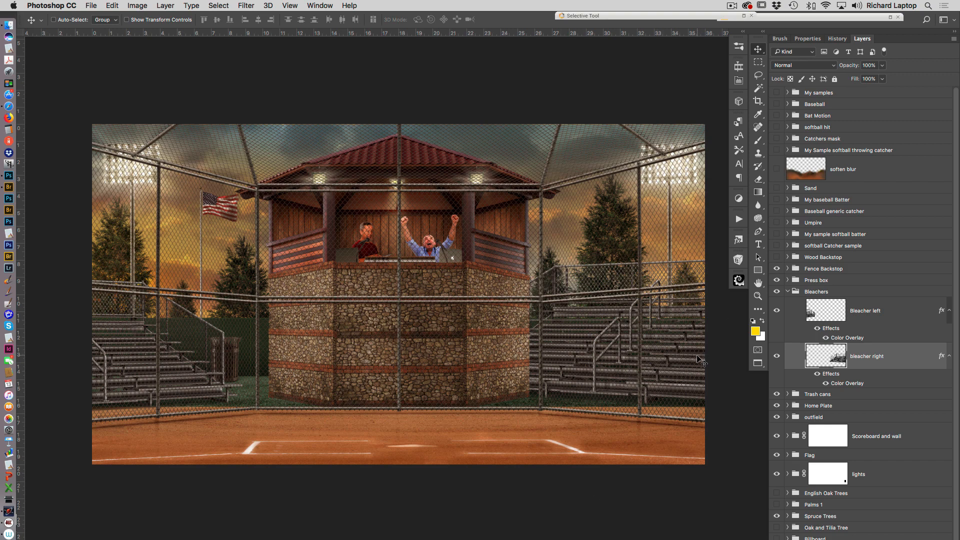
{"action": "left_click_drag", "start_coordinate": [699, 360], "coordinate": [710, 353]}
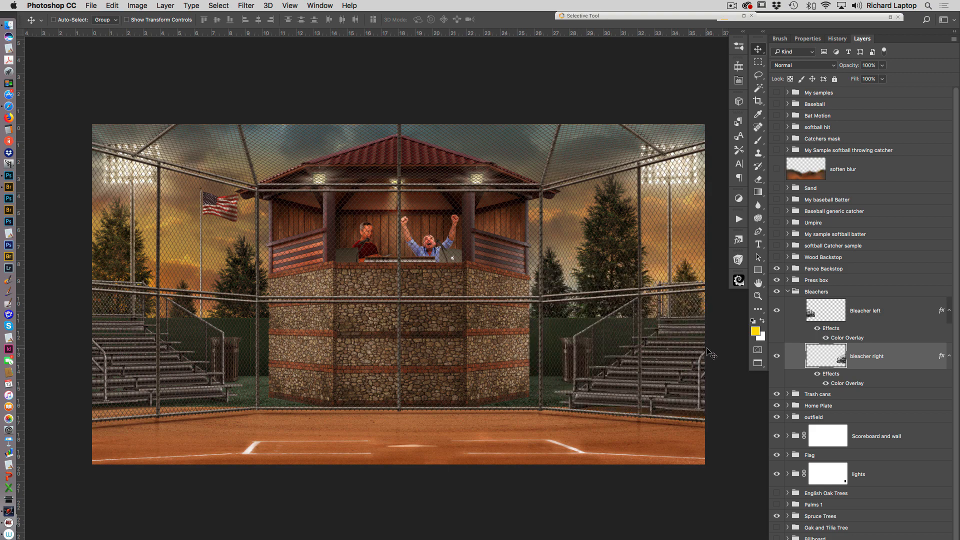
{"action": "left_click", "coordinate": [818, 373]}
{"action": "left_click", "coordinate": [788, 292]}
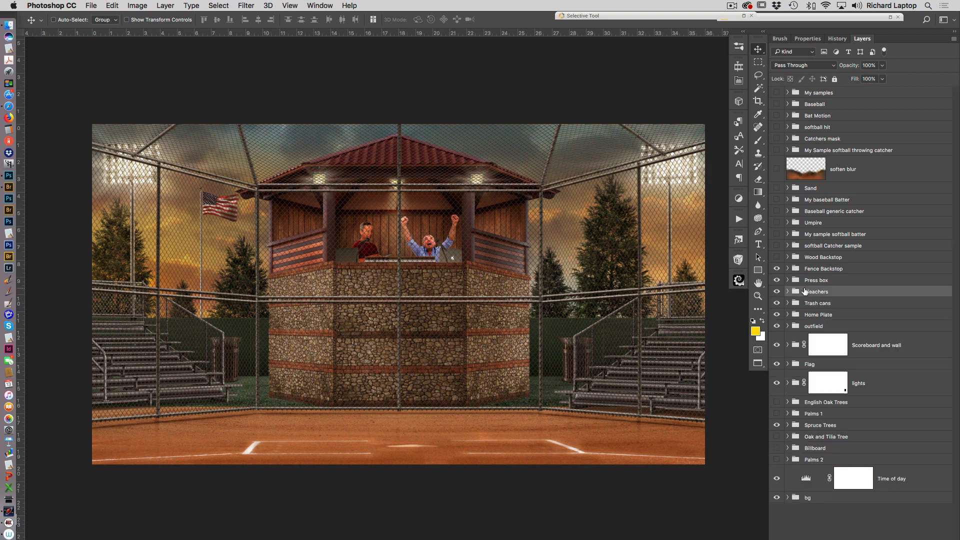
- Hide the Bleachers, Press box and Fence Backstop groups, check the layers inside the Trash cans group, and hide that group too
{"action": "left_click_drag", "start_coordinate": [777, 291], "coordinate": [777, 268]}
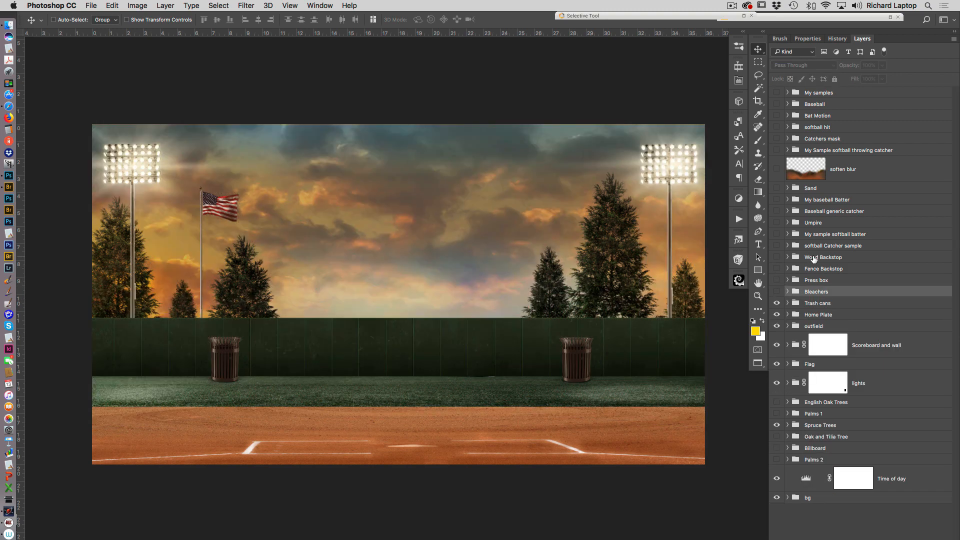
{"action": "left_click", "coordinate": [788, 303]}
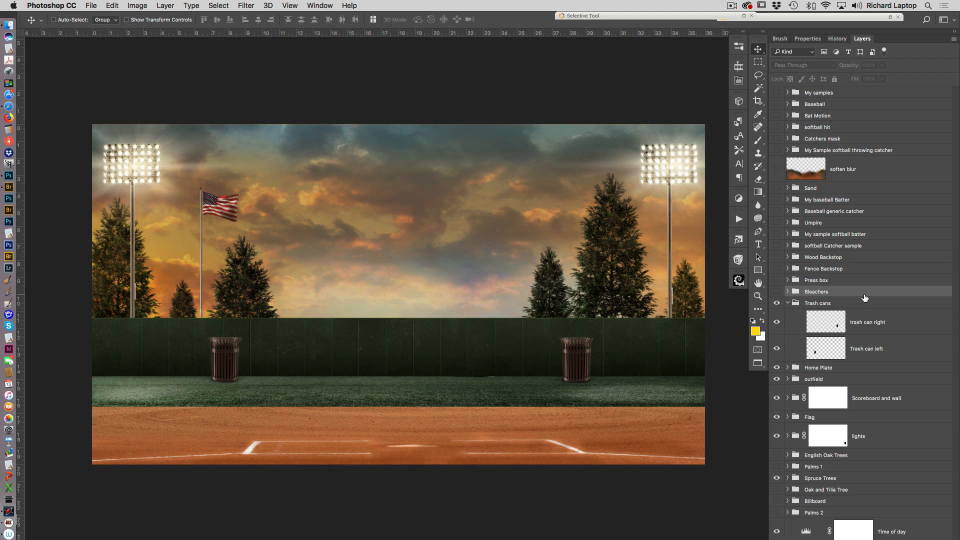
{"action": "left_click", "coordinate": [788, 303]}
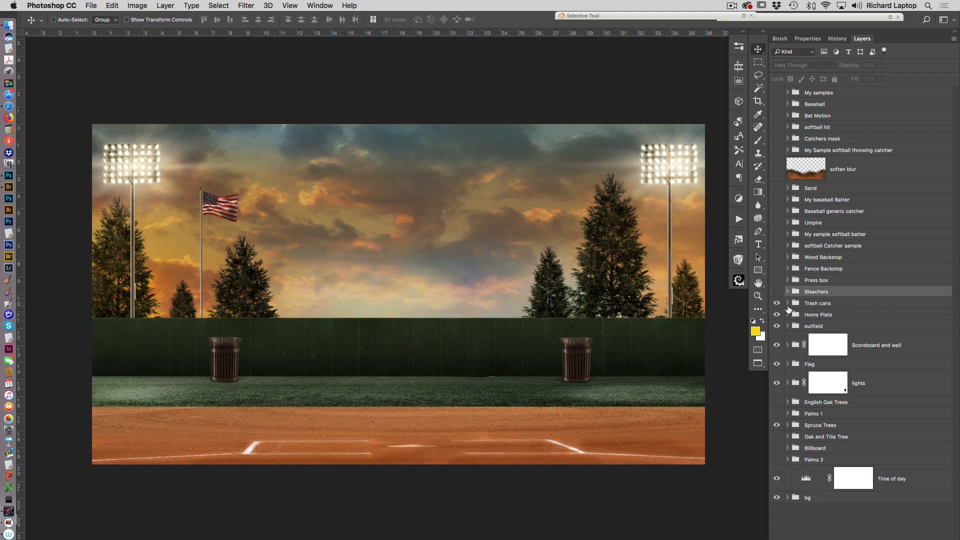
{"action": "left_click", "coordinate": [777, 303]}
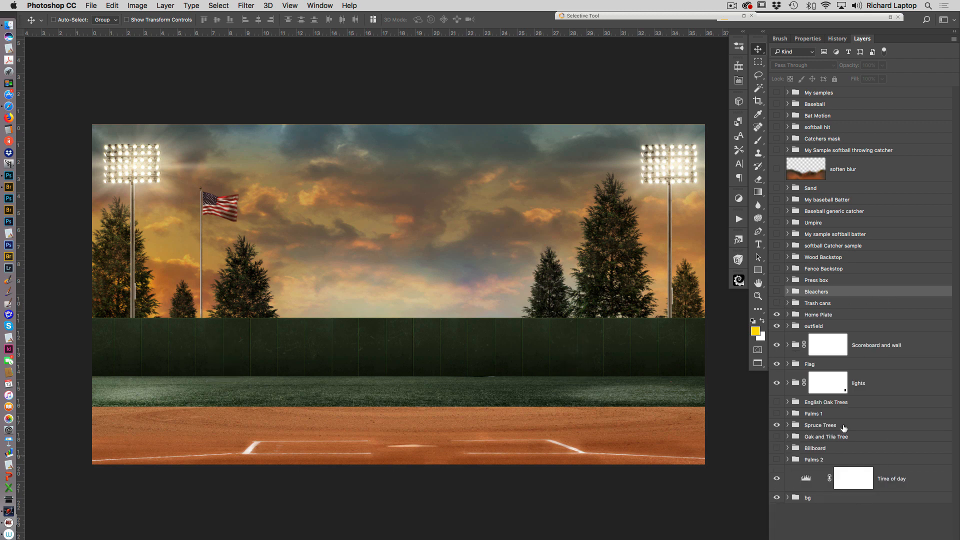
- Expand the Home Plate group, show the Fence Backstop group, and compare the two batters box layers, leaving only the larger one visible
{"action": "left_click", "coordinate": [787, 314]}
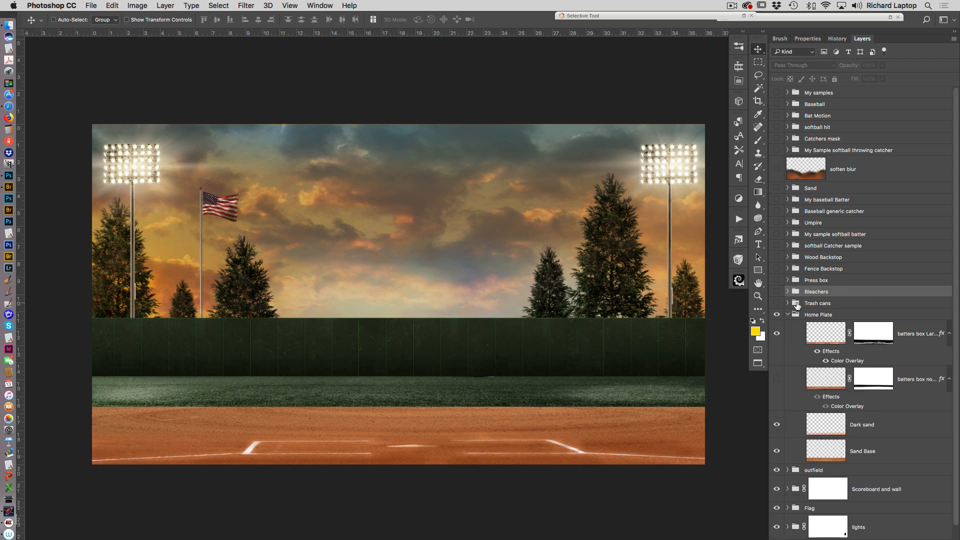
{"action": "left_click", "coordinate": [778, 379]}
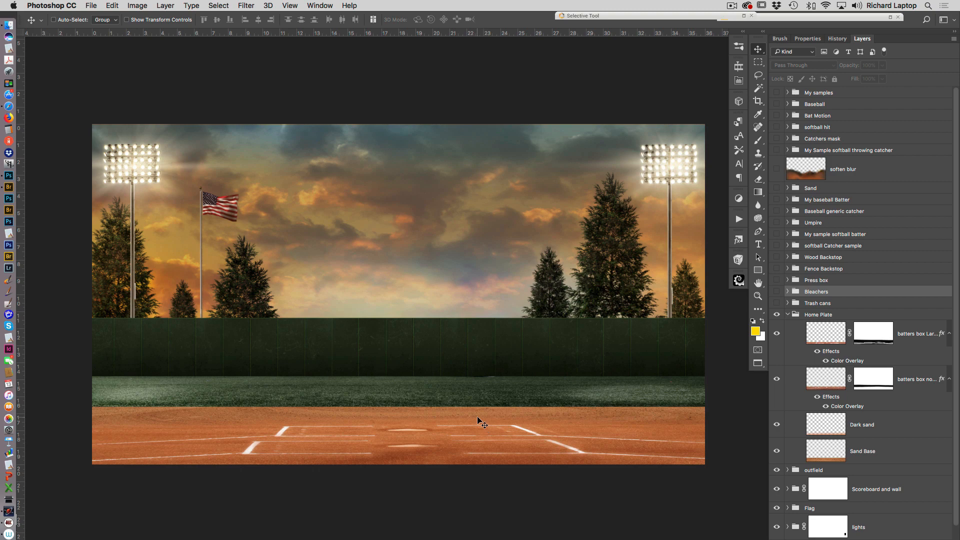
{"action": "left_click", "coordinate": [777, 268]}
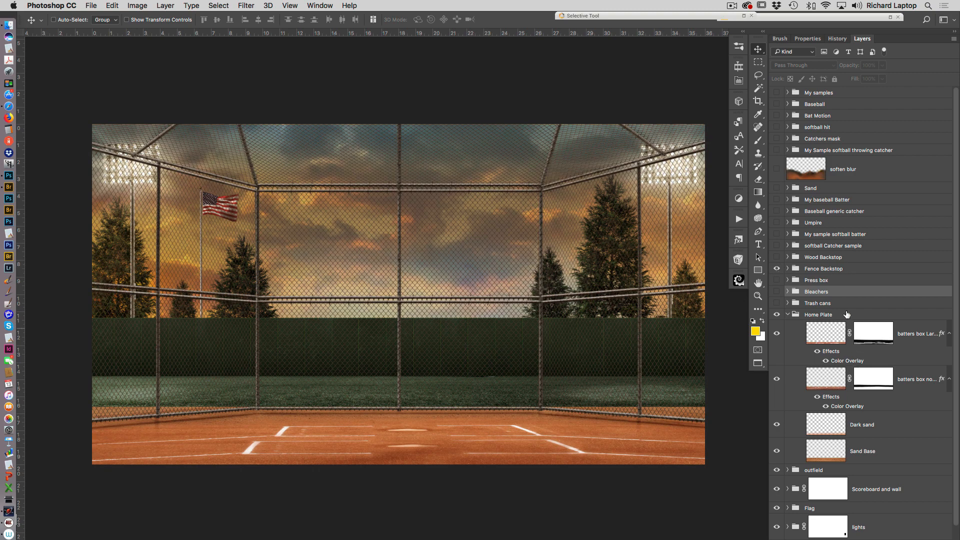
{"action": "left_click", "coordinate": [777, 333]}
{"action": "left_click", "coordinate": [778, 334]}
{"action": "left_click", "coordinate": [778, 334]}
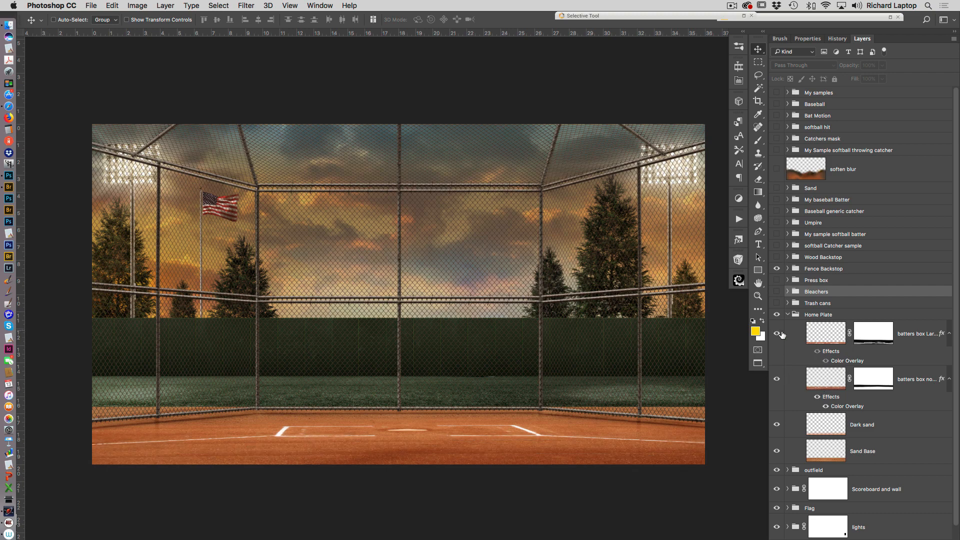
{"action": "left_click", "coordinate": [777, 381]}
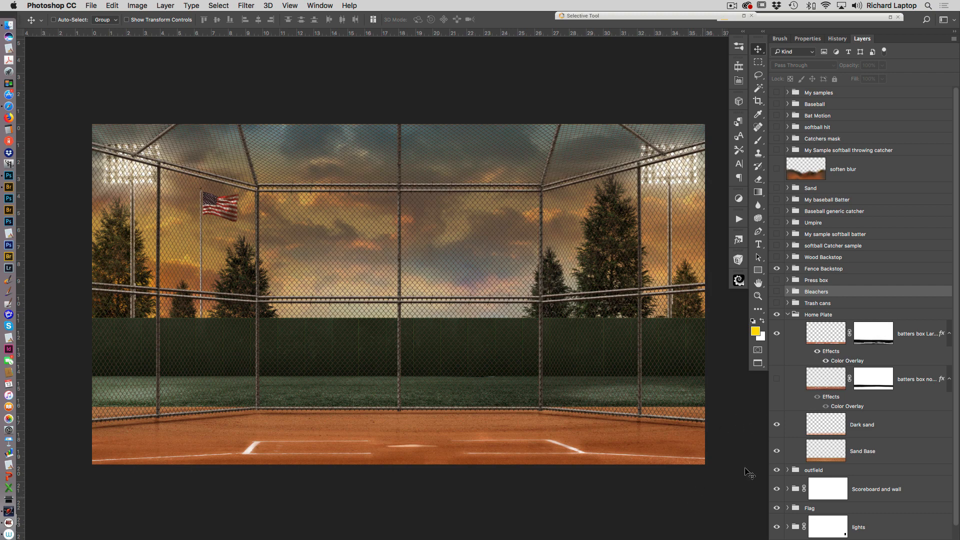
- Alternate the visibility of the two batters box layers once more, keep the larger one on, and collapse the Home Plate group
{"action": "left_click", "coordinate": [776, 378]}
{"action": "left_click", "coordinate": [776, 334]}
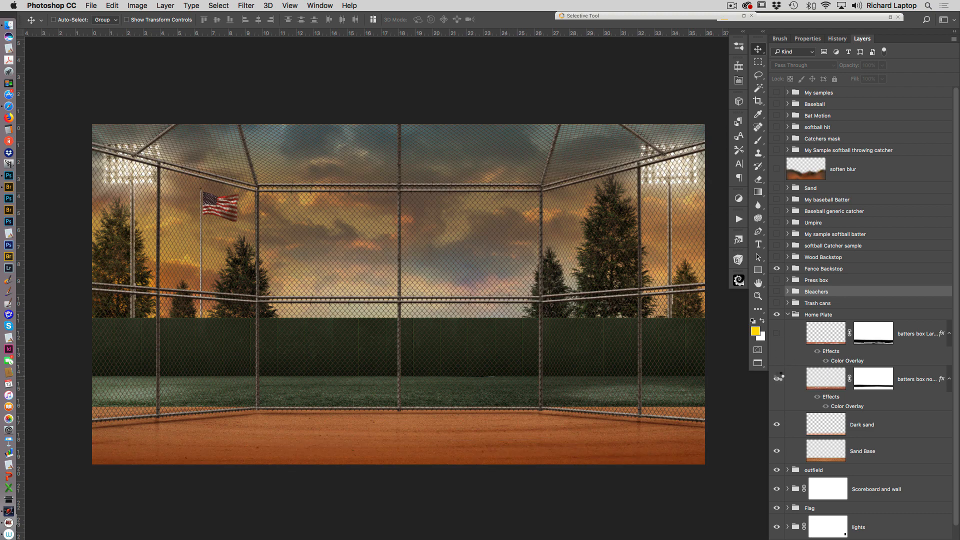
{"action": "left_click", "coordinate": [777, 379]}
{"action": "left_click", "coordinate": [777, 334]}
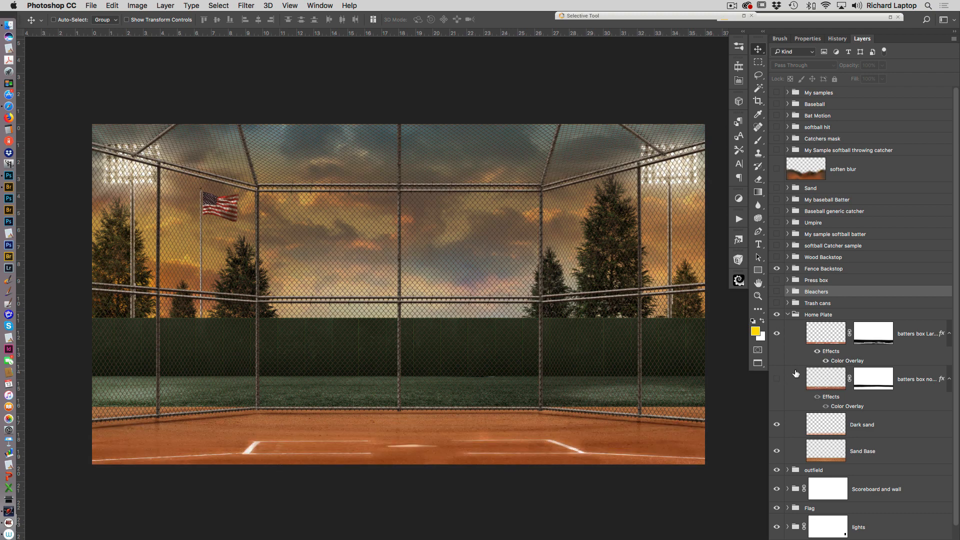
{"action": "left_click", "coordinate": [788, 314]}
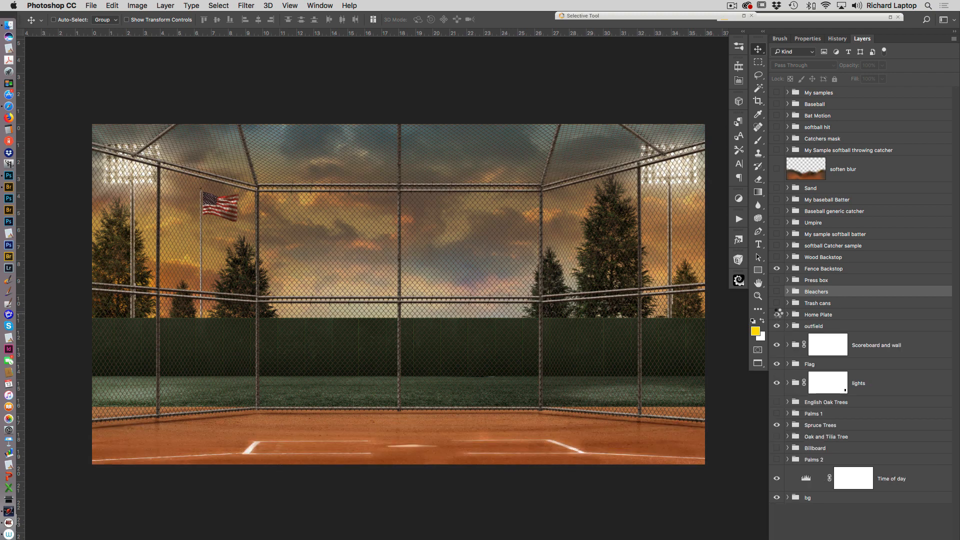
- Reopen the Home Plate group, check the Sand Base, Dark sand and second batters box layers by toggling their visibility, and collapse it
{"action": "left_click", "coordinate": [788, 316]}
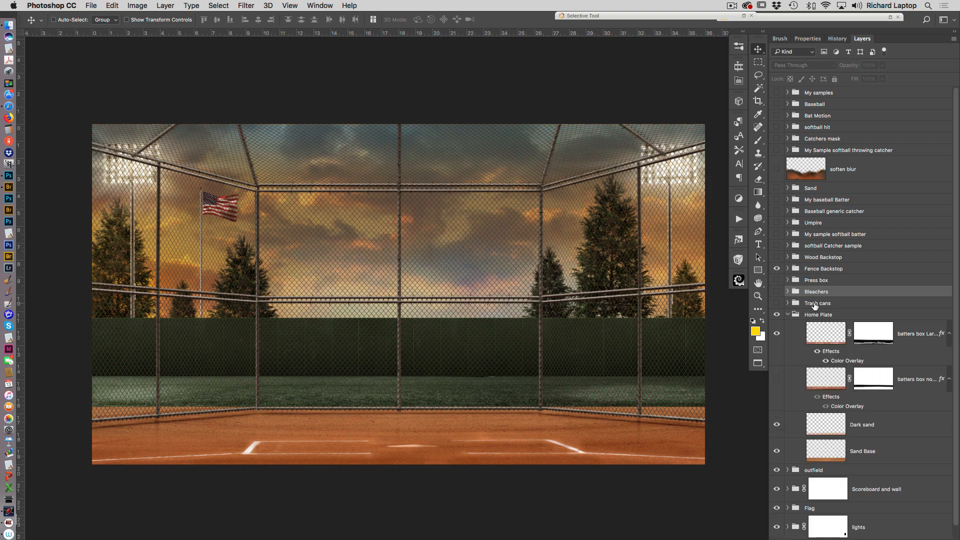
{"action": "left_click", "coordinate": [778, 452]}
{"action": "left_click", "coordinate": [777, 452]}
{"action": "left_click", "coordinate": [777, 424]}
{"action": "left_click", "coordinate": [777, 424]}
{"action": "left_click", "coordinate": [777, 378]}
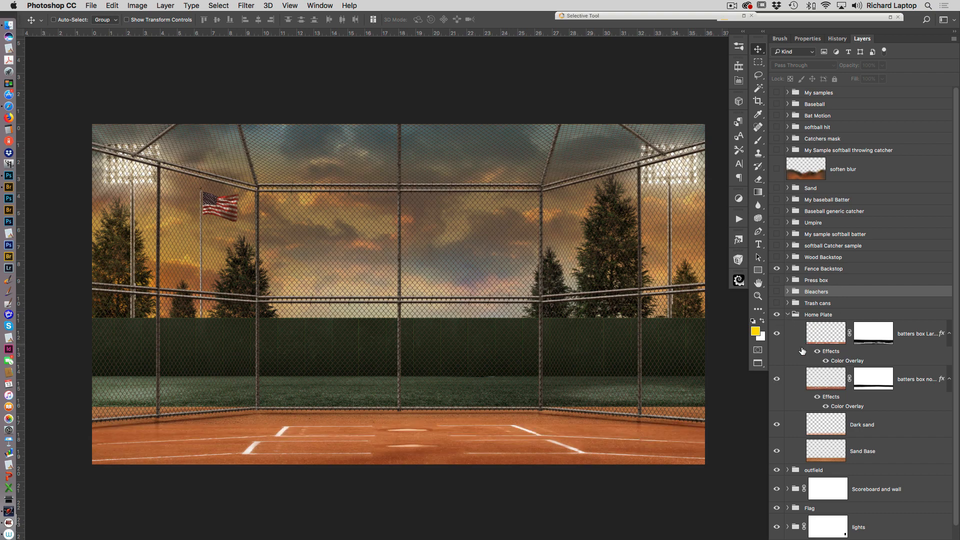
{"action": "left_click", "coordinate": [777, 379]}
{"action": "left_click", "coordinate": [788, 314]}
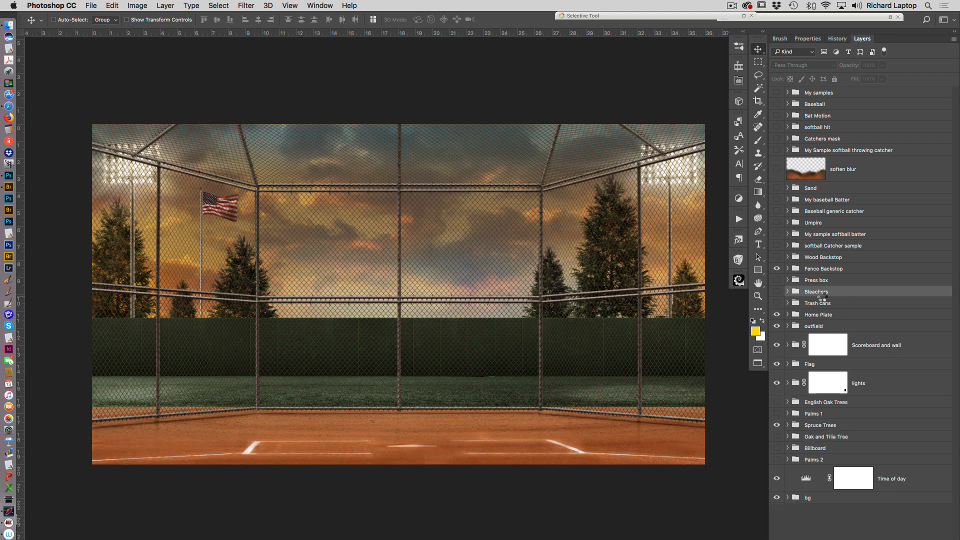
- Hide the Home Plate and Fence Backstop groups and expand the outfield group
{"action": "left_click", "coordinate": [777, 314]}
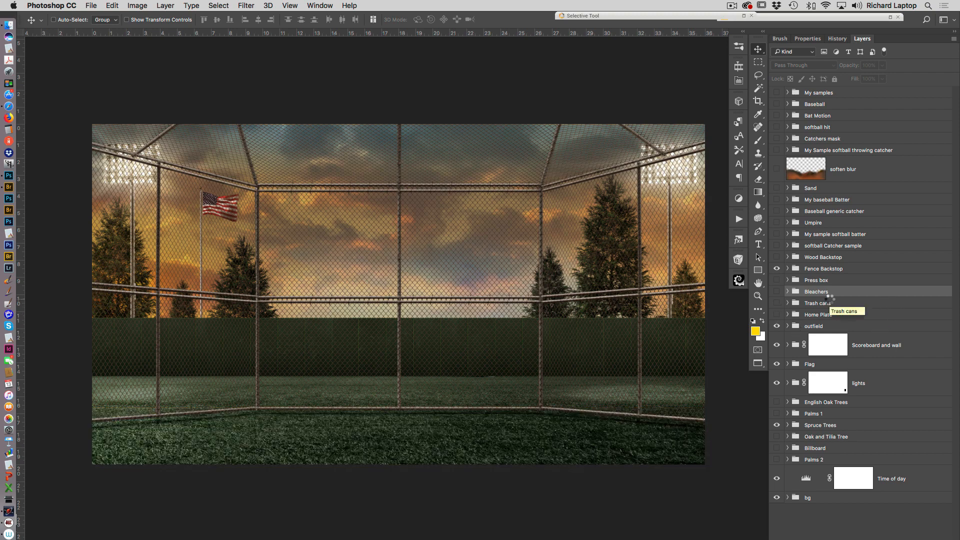
{"action": "left_click", "coordinate": [777, 270]}
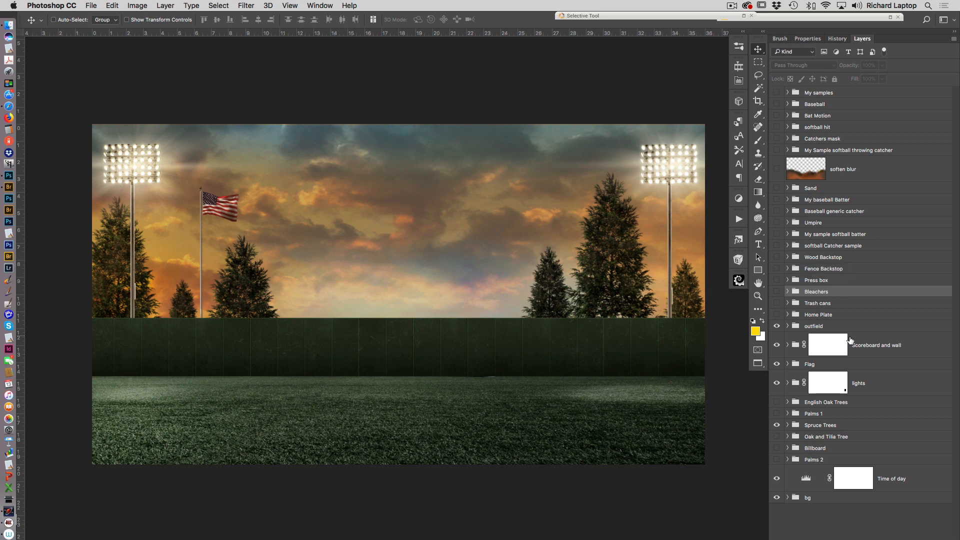
{"action": "left_click", "coordinate": [788, 326]}
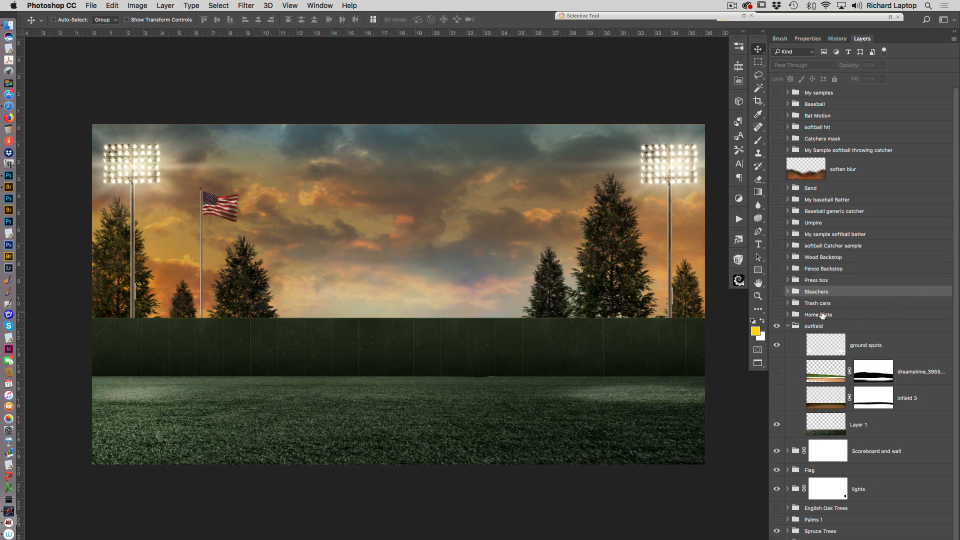
- Check the dreamstime layer on and off in the outfield group, and show both the infield 3 and dreamstime layers
{"action": "left_click", "coordinate": [777, 371]}
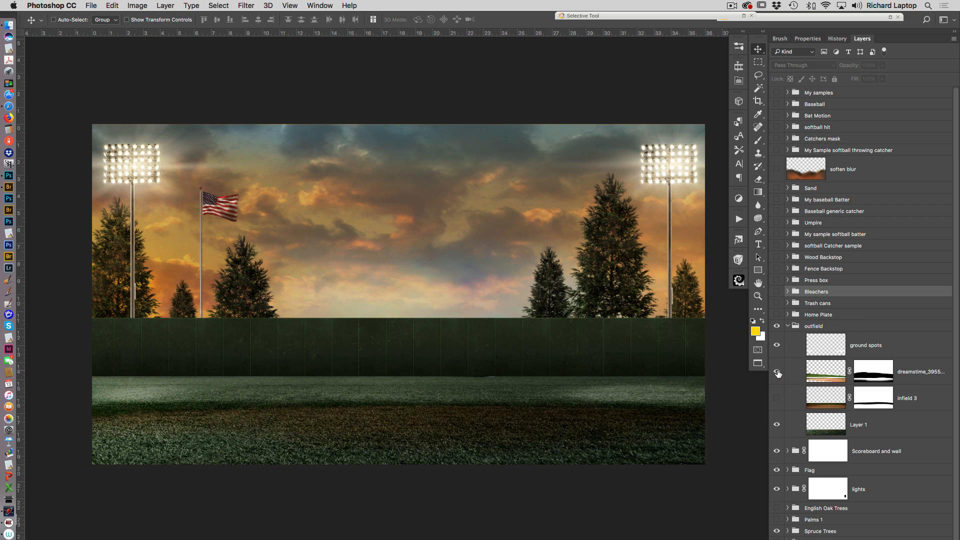
{"action": "left_click", "coordinate": [777, 372]}
{"action": "left_click", "coordinate": [777, 398]}
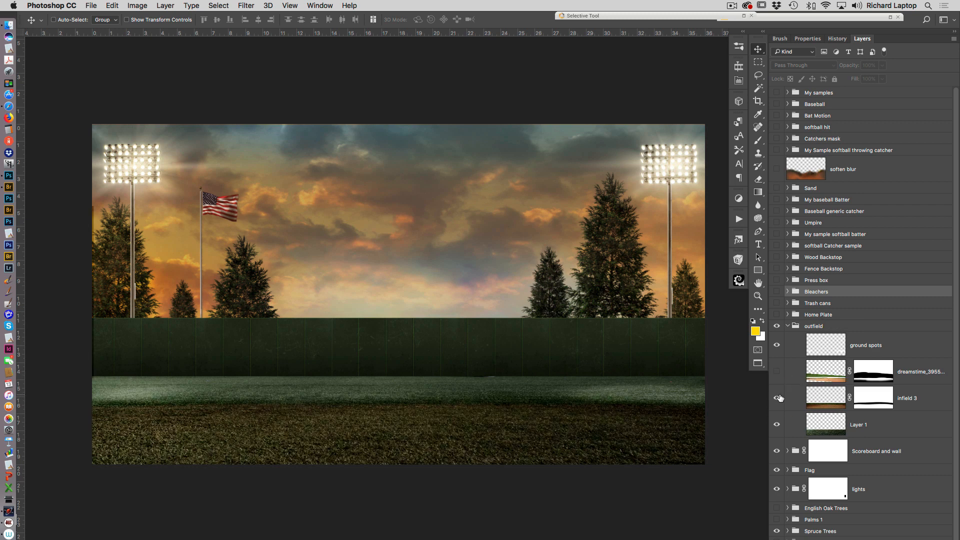
{"action": "left_click", "coordinate": [776, 372]}
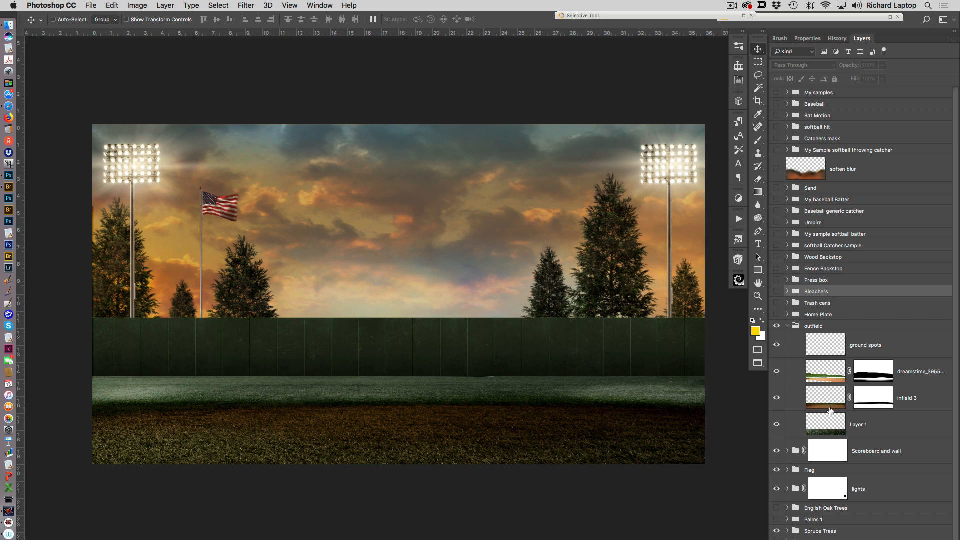
- Hide the dreamstime and infield 3 layers, check the ground spots layer off and on, and collapse the outfield group
{"action": "left_click", "coordinate": [777, 372]}
{"action": "left_click", "coordinate": [776, 399]}
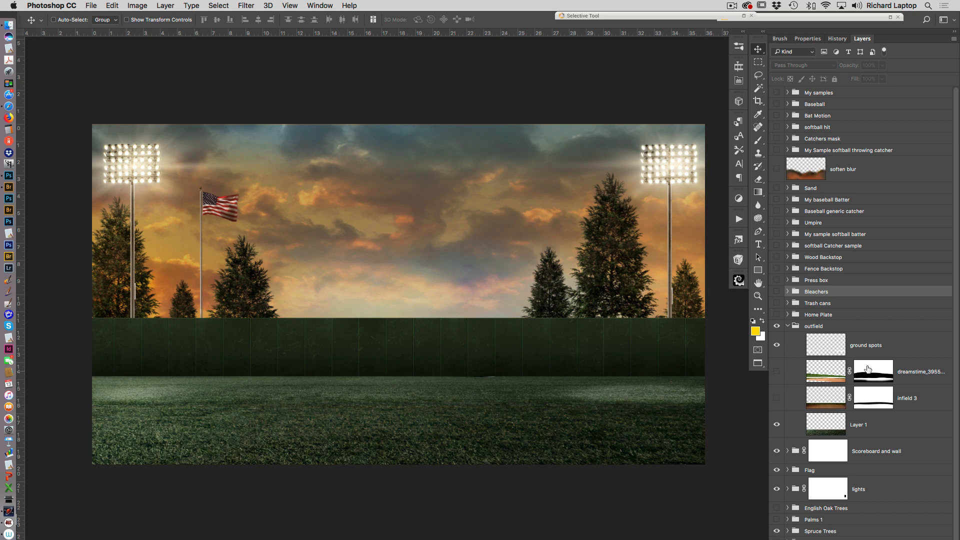
{"action": "left_click", "coordinate": [776, 345]}
{"action": "left_click", "coordinate": [777, 345]}
{"action": "left_click", "coordinate": [788, 326]}
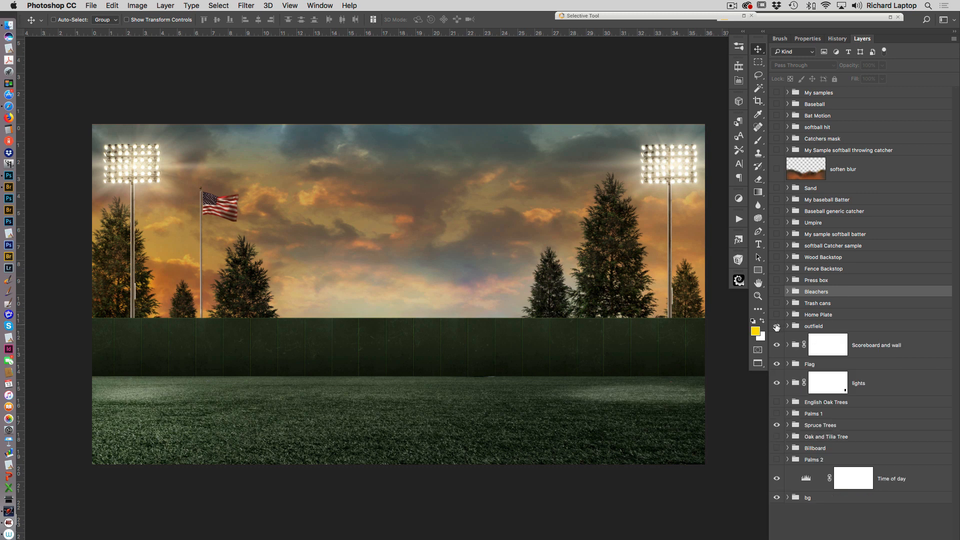
- Check the outfield group off and on, and expand the Scoreboard and wall group
{"action": "left_click", "coordinate": [777, 326]}
{"action": "left_click", "coordinate": [788, 345]}
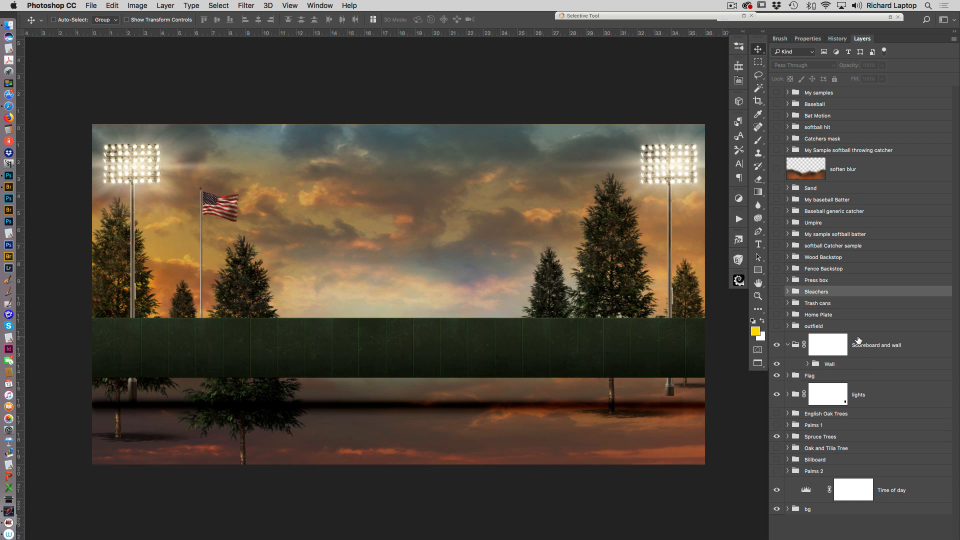
{"action": "left_click", "coordinate": [776, 326]}
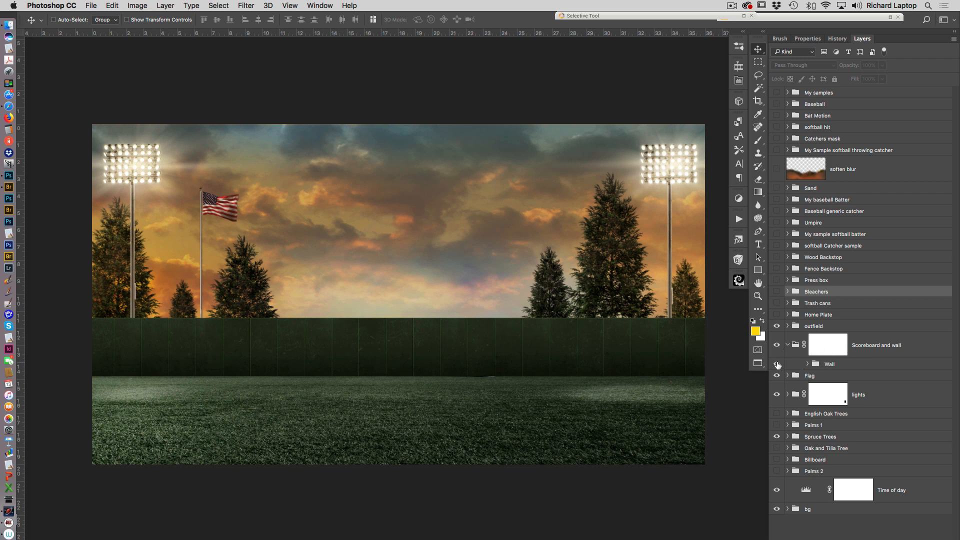
- Compare the wall heights by toggling Layer 7 copy and Layer 7 copy 2 in the Wall group, and collapse Scoreboard and wall
{"action": "left_click", "coordinate": [807, 363]}
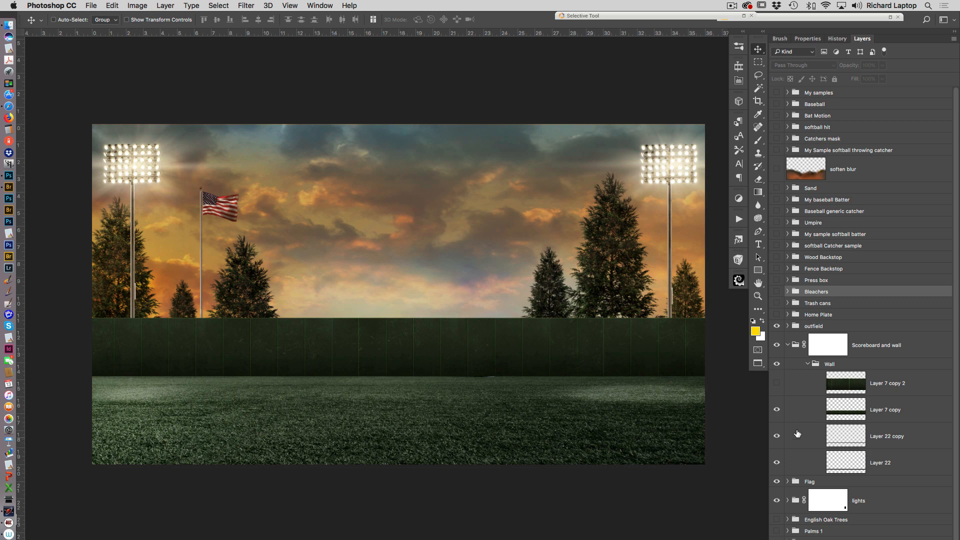
{"action": "left_click", "coordinate": [776, 411]}
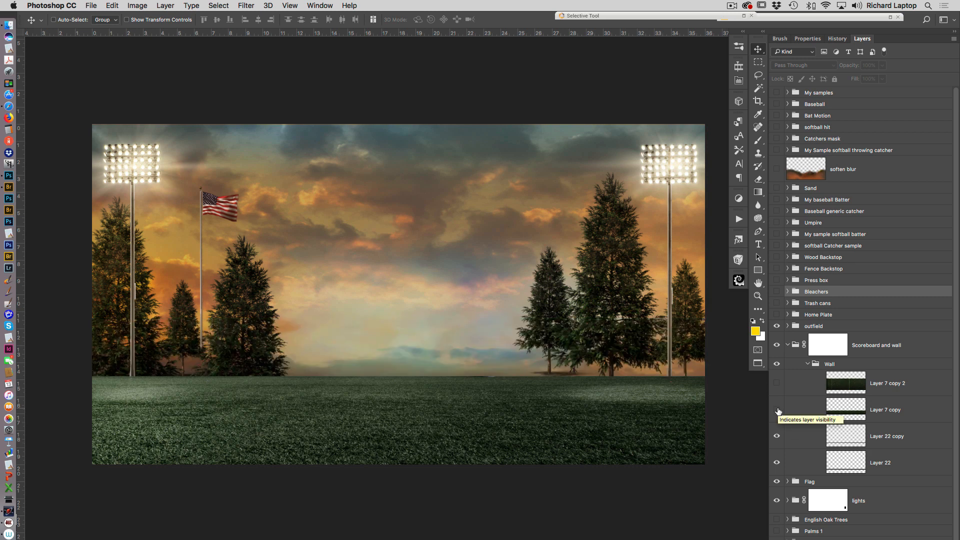
{"action": "left_click", "coordinate": [777, 410]}
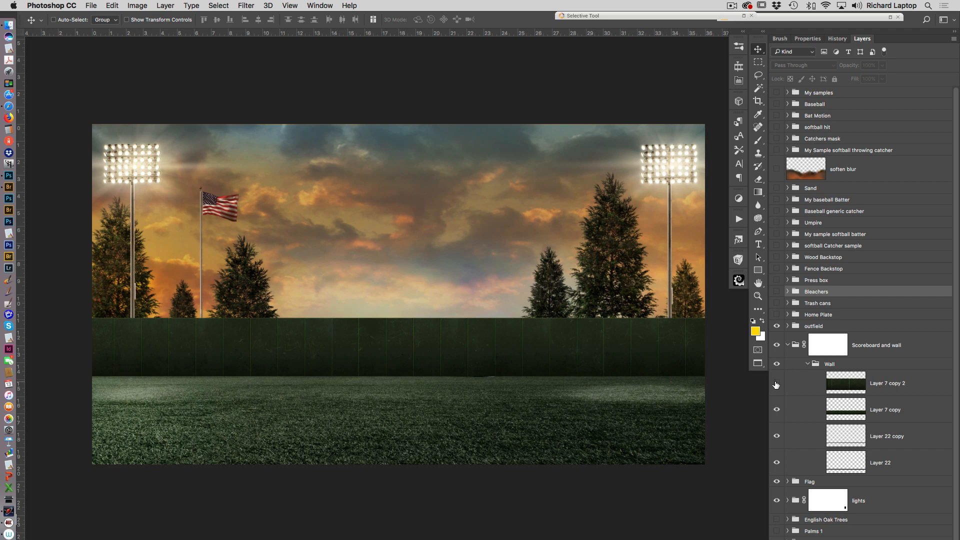
{"action": "left_click", "coordinate": [776, 384]}
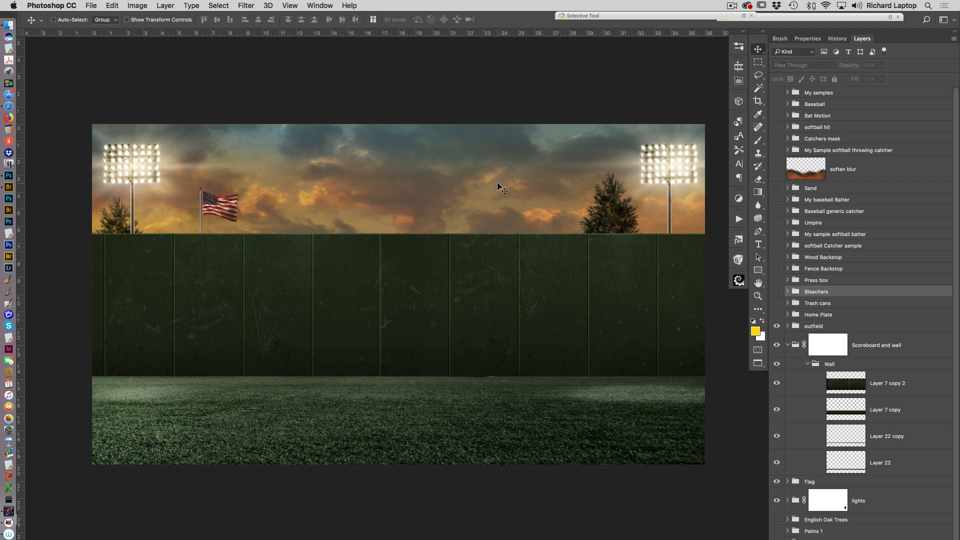
{"action": "left_click", "coordinate": [777, 383]}
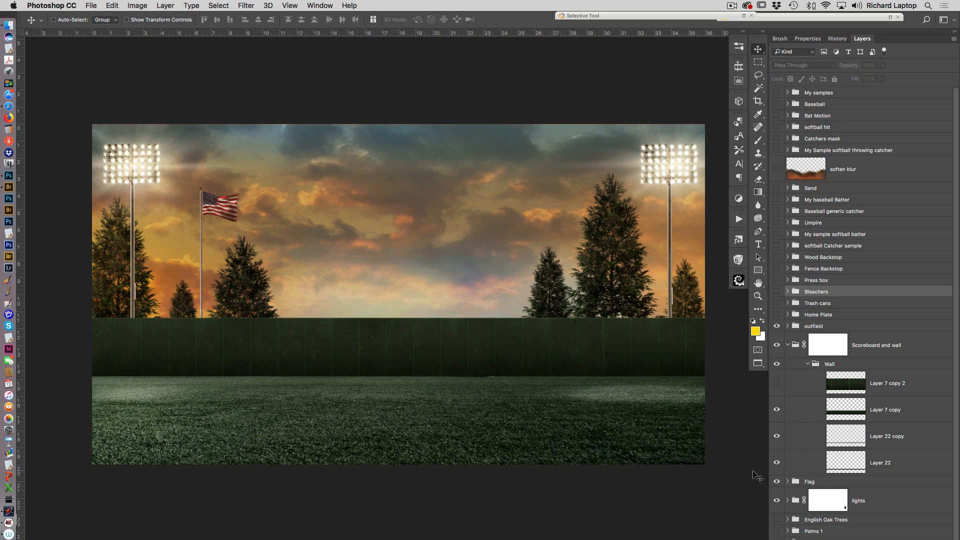
{"action": "left_click", "coordinate": [789, 345]}
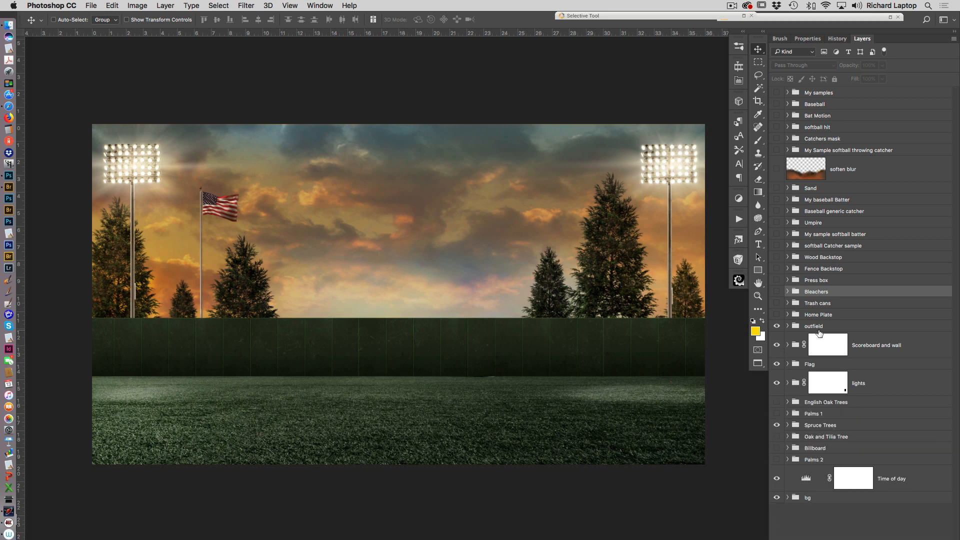
- Hide the Flag and lights groups and expand the Spruce Trees group
{"action": "left_click", "coordinate": [777, 364]}
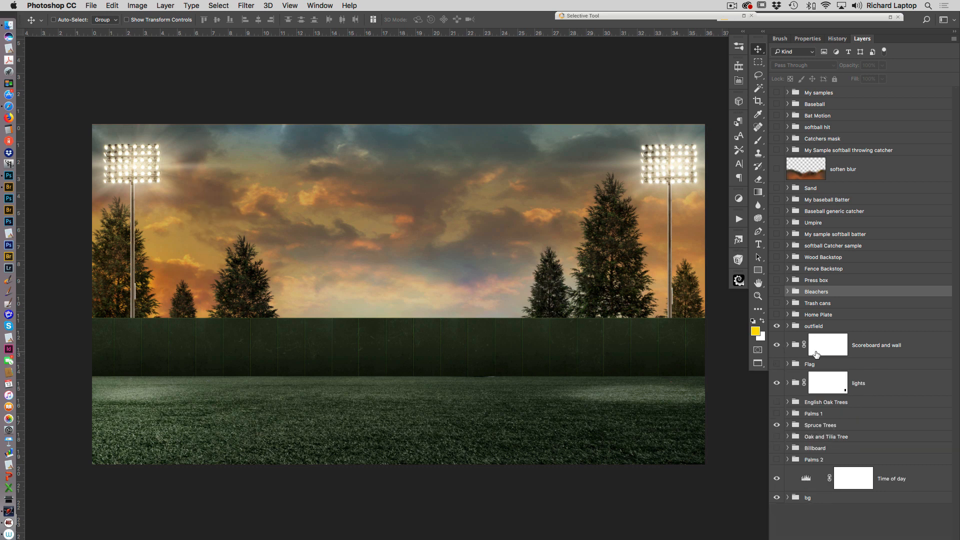
{"action": "left_click", "coordinate": [776, 384]}
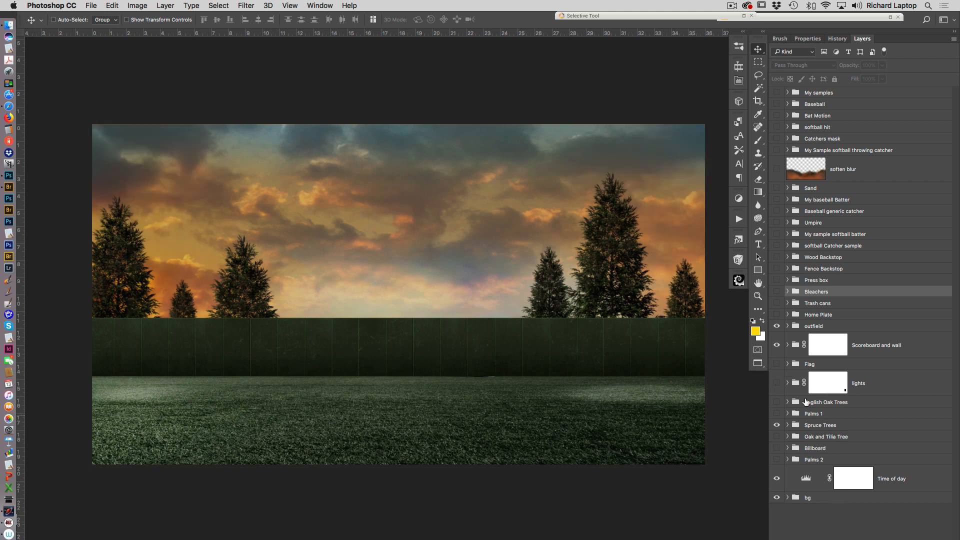
{"action": "left_click", "coordinate": [787, 425]}
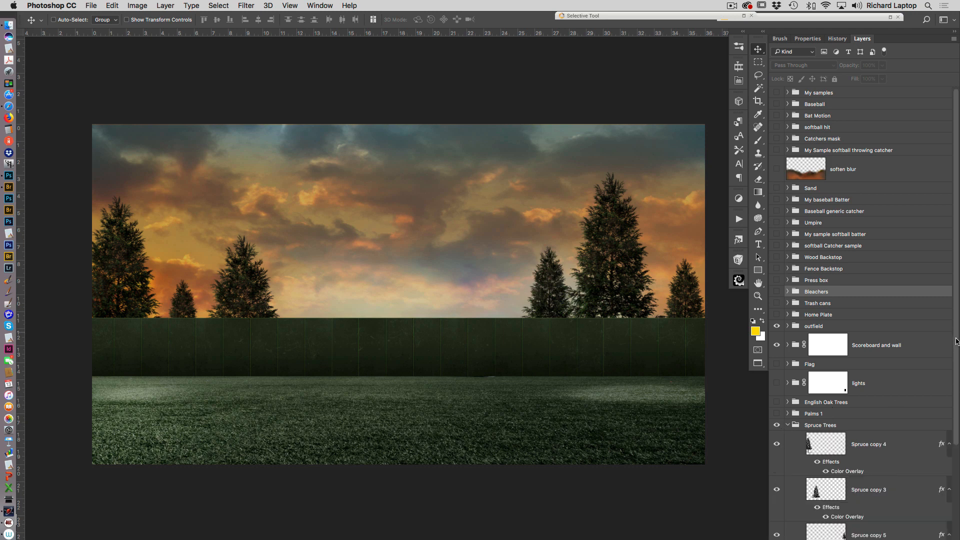
- Try moving the Spruce copy 4 tree to the middle of the scene, and undo the move
{"action": "scroll", "coordinate": [957, 342], "scroll_direction": "down", "scroll_amount": 5}
{"action": "left_click", "coordinate": [873, 353]}
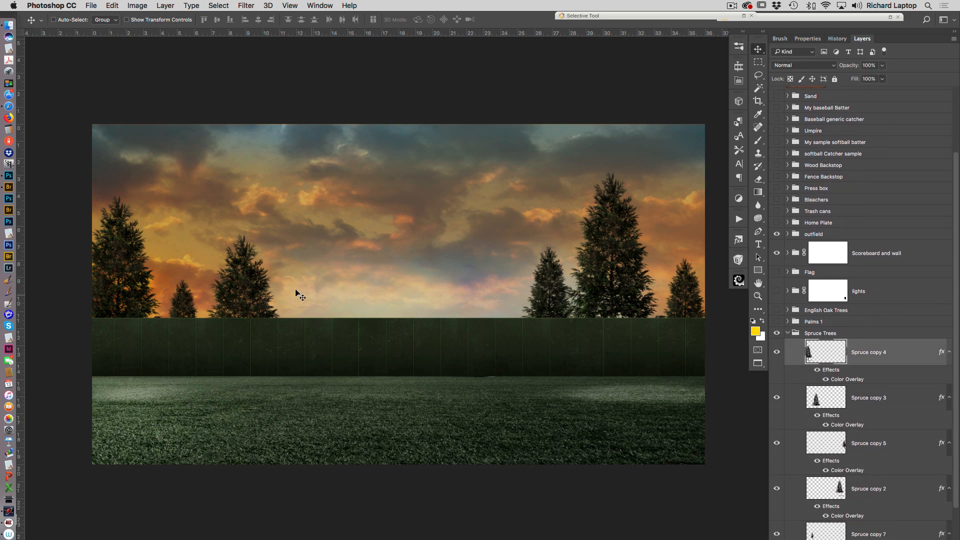
{"action": "left_click_drag", "start_coordinate": [298, 295], "coordinate": [643, 245]}
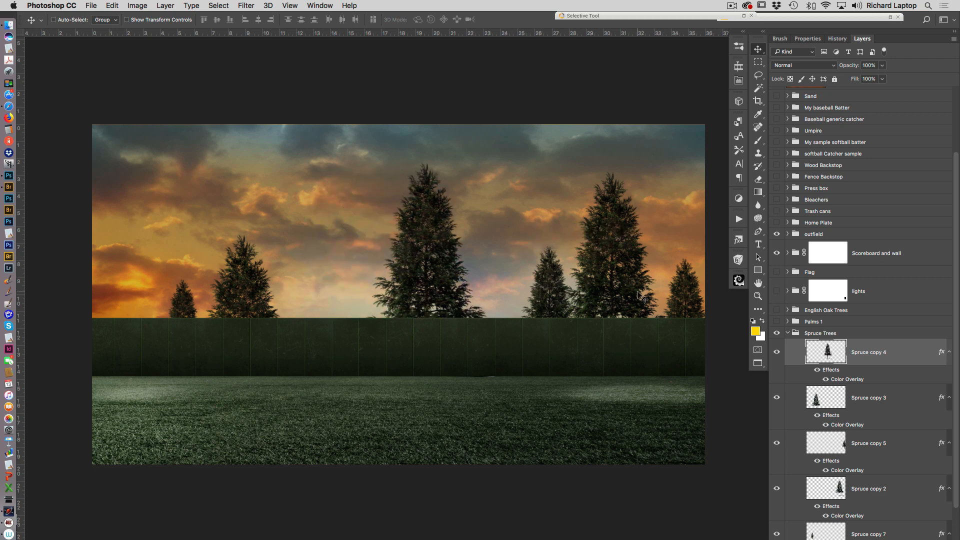
{"action": "key", "text": "super+z"}
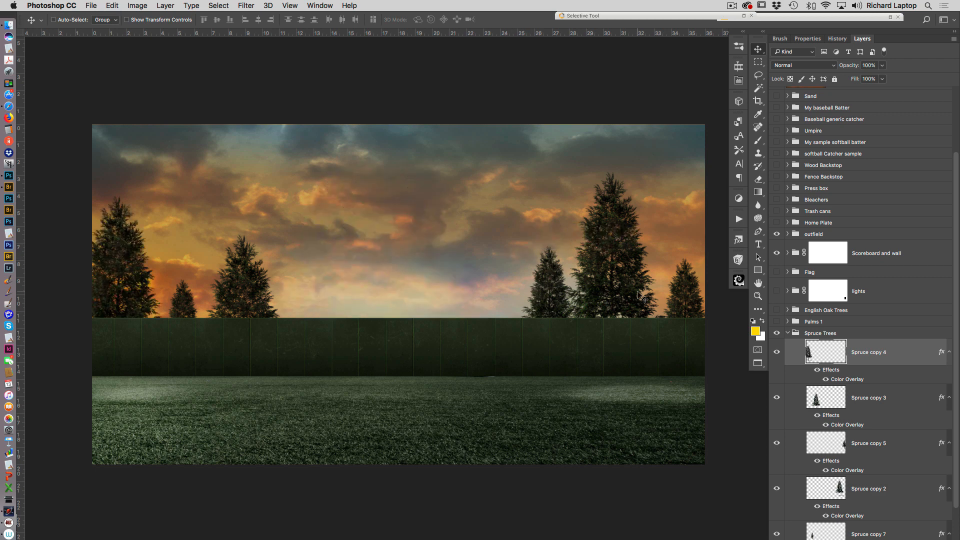
- Collapse and hide the Spruce Trees group, and show the Oak and Tilia Tree and lights groups
{"action": "left_click", "coordinate": [789, 333]}
{"action": "left_click", "coordinate": [777, 425]}
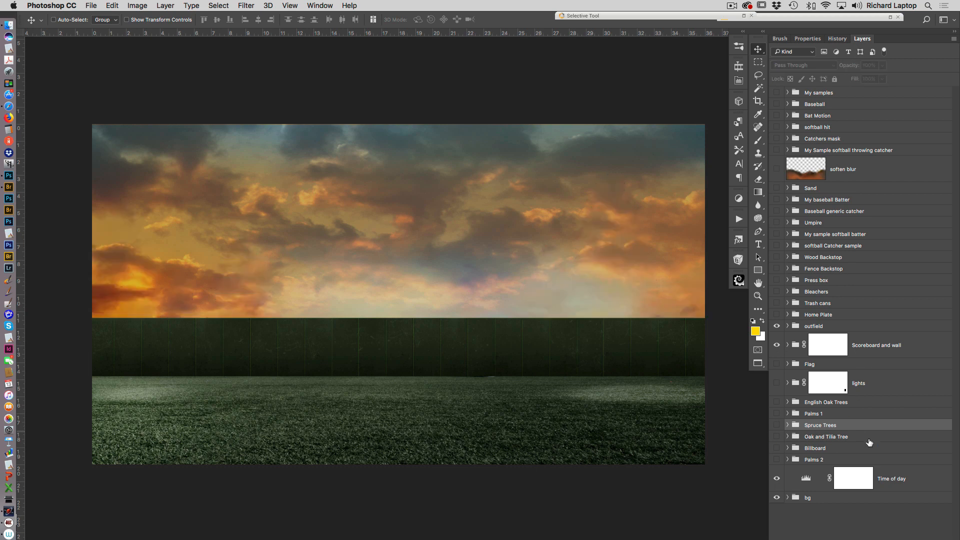
{"action": "left_click", "coordinate": [777, 437]}
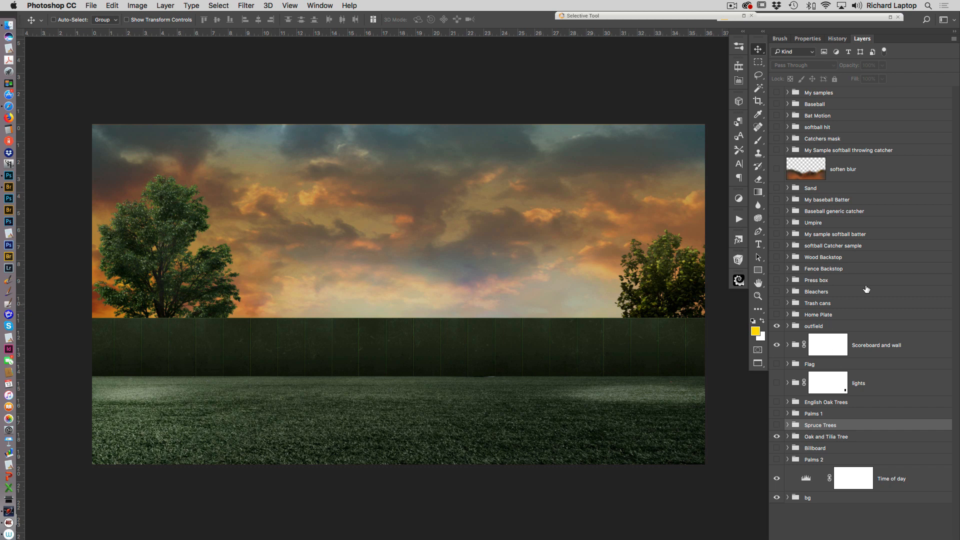
{"action": "left_click", "coordinate": [777, 383]}
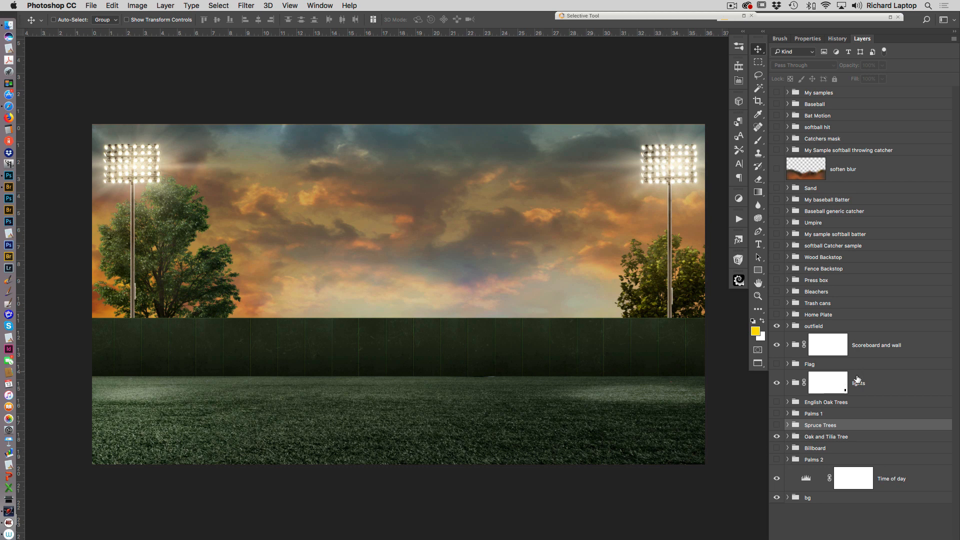
- Hide the Oak and Tilia Tree group, check Spruce Trees on and off, and show the English Oak Trees group
{"action": "left_click", "coordinate": [777, 437]}
{"action": "left_click", "coordinate": [777, 425]}
{"action": "left_click", "coordinate": [777, 425]}
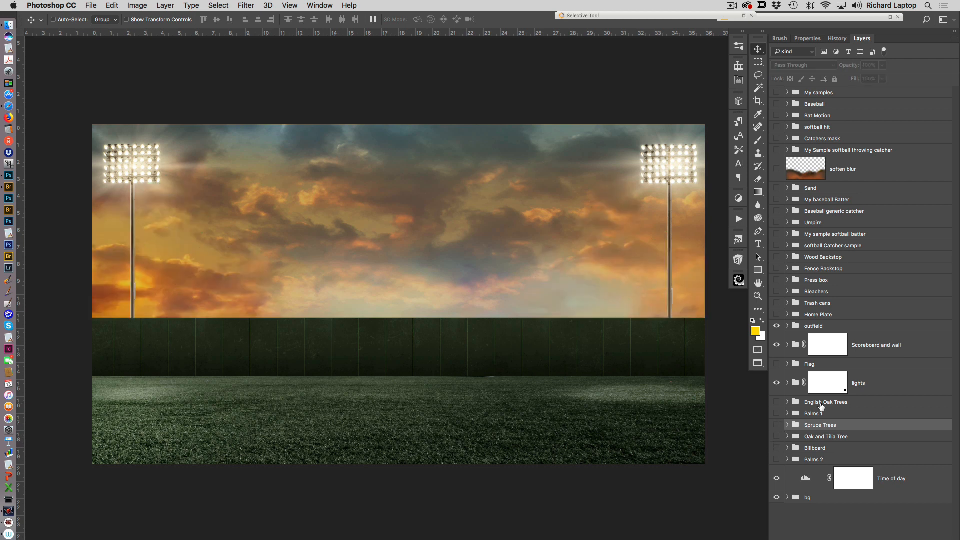
{"action": "left_click", "coordinate": [777, 403]}
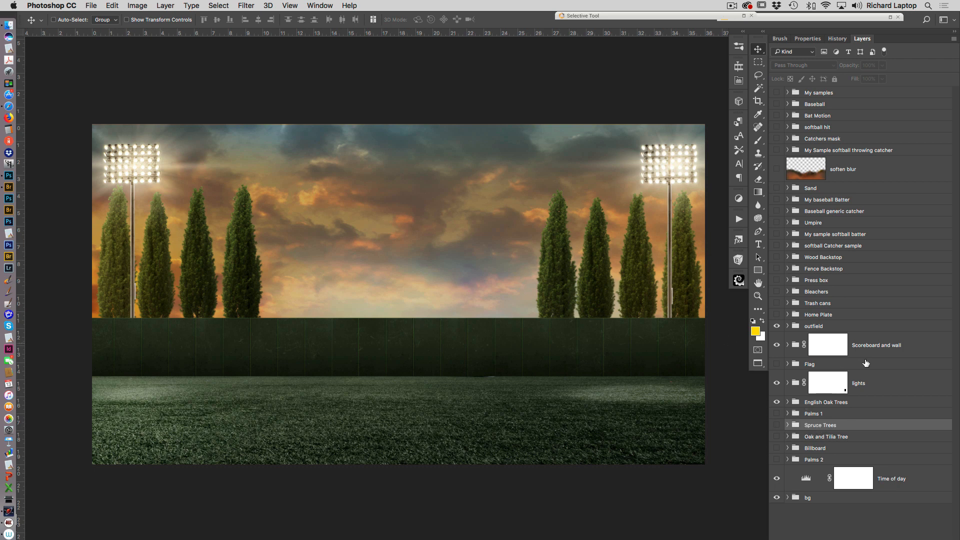
- Duplicate the trees 3 group inside English Oak Trees, try moving the copy toward the middle of the scene, and undo the move
{"action": "left_click", "coordinate": [787, 402]}
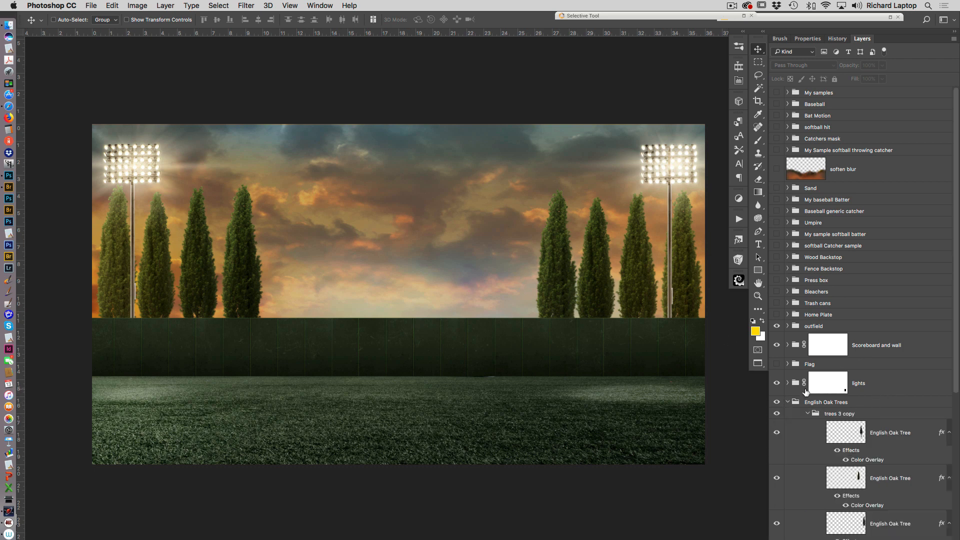
{"action": "left_click_drag", "start_coordinate": [955, 396], "coordinate": [959, 454]}
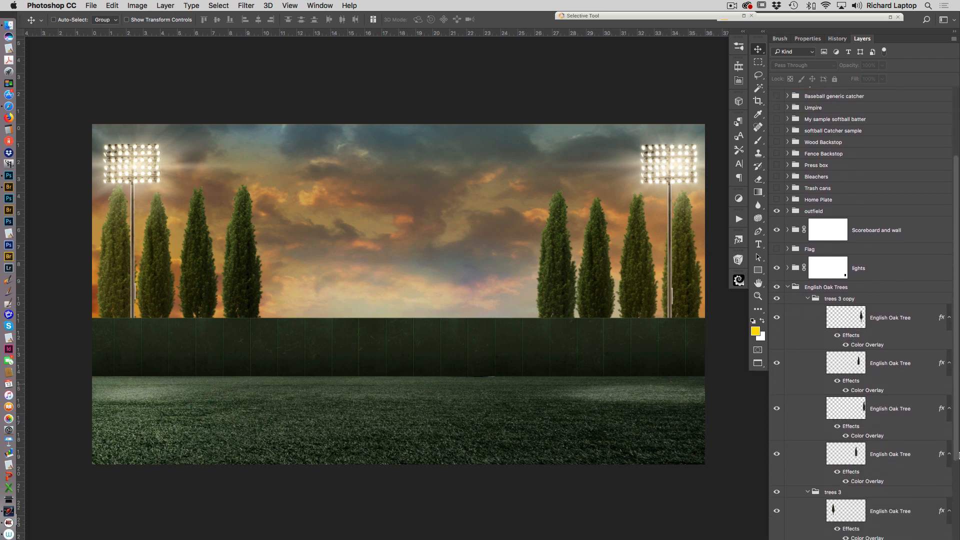
{"action": "left_click", "coordinate": [865, 493]}
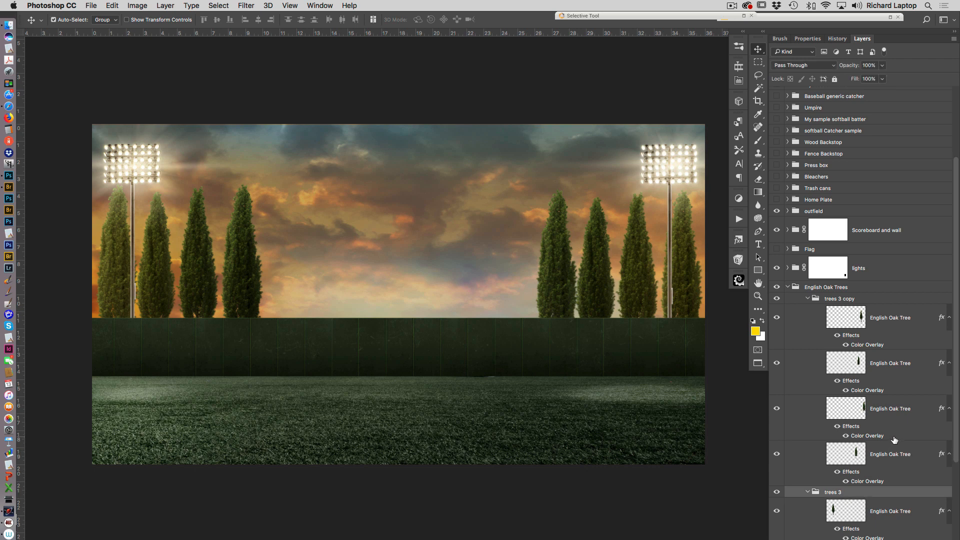
{"action": "key", "text": "super+j"}
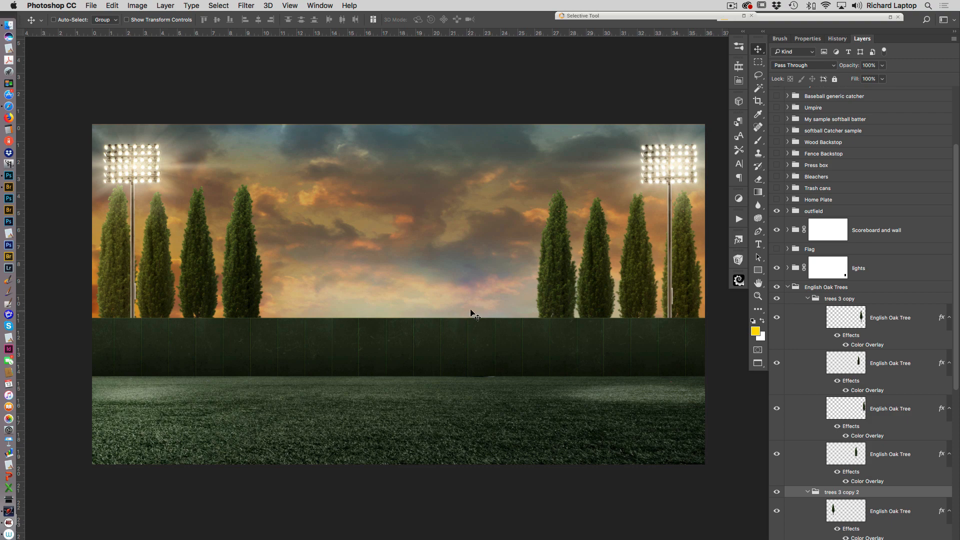
{"action": "left_click_drag", "start_coordinate": [471, 313], "coordinate": [651, 312]}
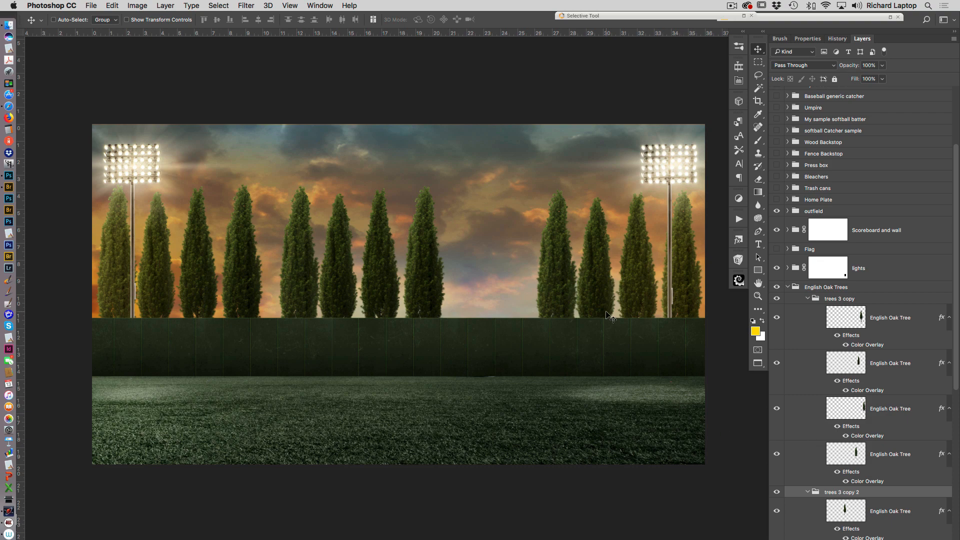
{"action": "key", "text": "ctrl+z"}
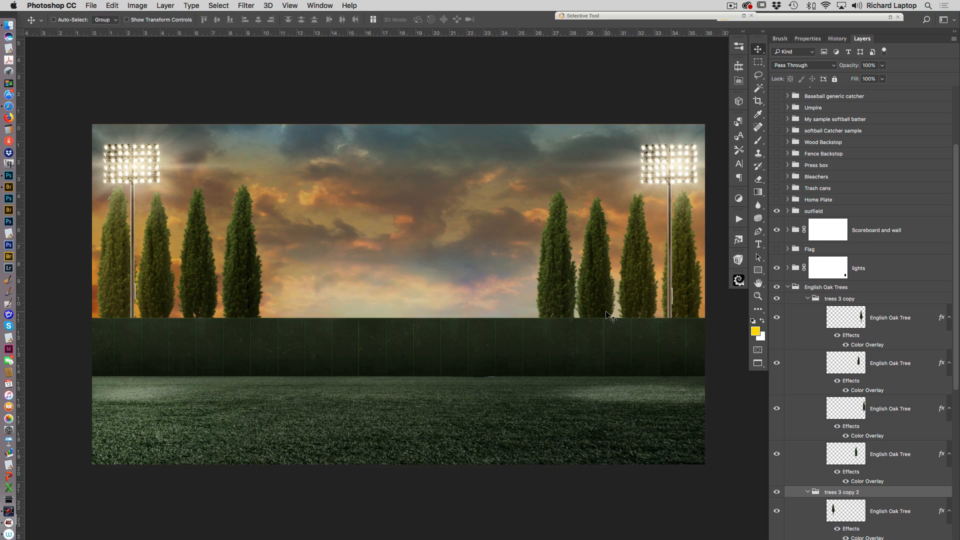
- Collapse and hide the English Oak Trees group, and show the Palms 1 and Palms 2 groups
{"action": "left_click", "coordinate": [788, 287]}
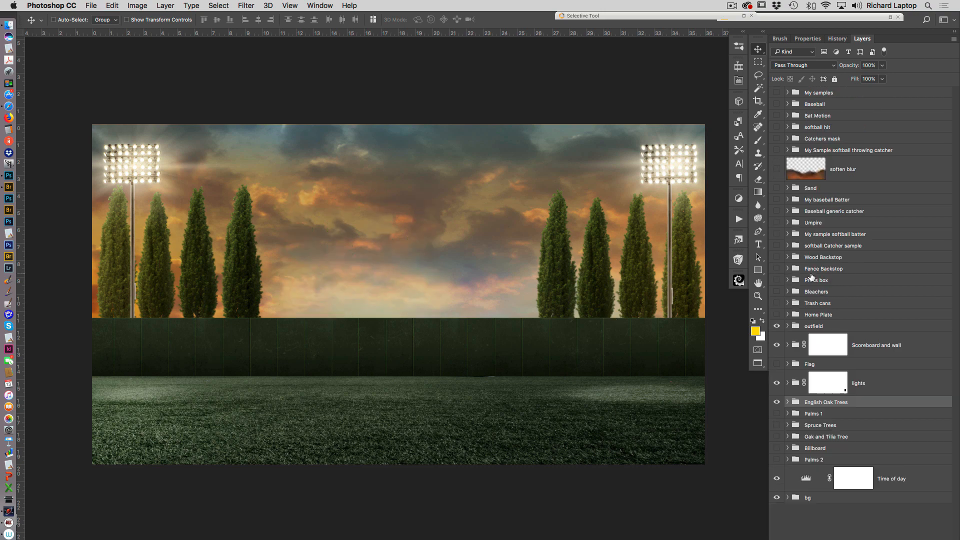
{"action": "left_click", "coordinate": [776, 414]}
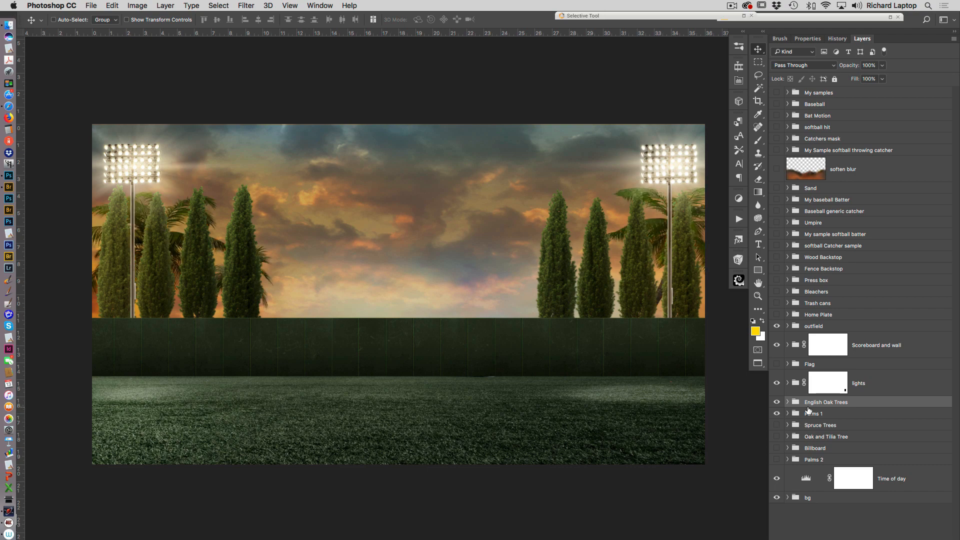
{"action": "left_click", "coordinate": [776, 402]}
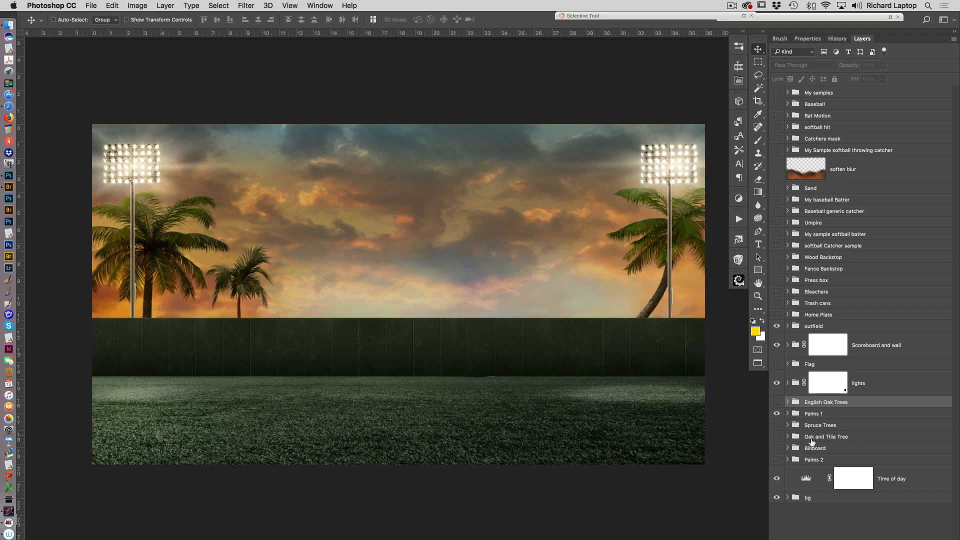
{"action": "left_click", "coordinate": [777, 460]}
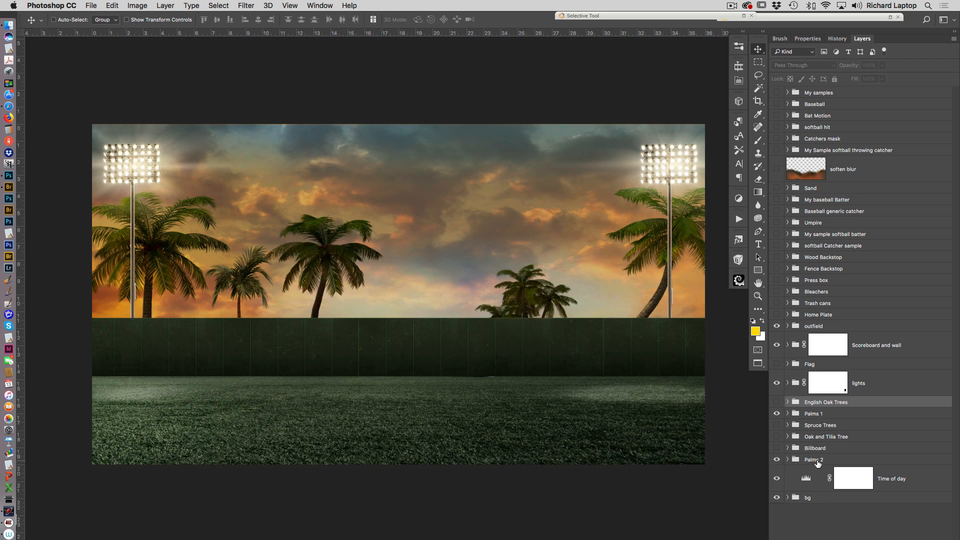
- Check the Billboard group on and off, hide Palms 2, and show and select the Billboard group
{"action": "left_click", "coordinate": [777, 448]}
{"action": "left_click", "coordinate": [777, 448]}
{"action": "left_click", "coordinate": [777, 459]}
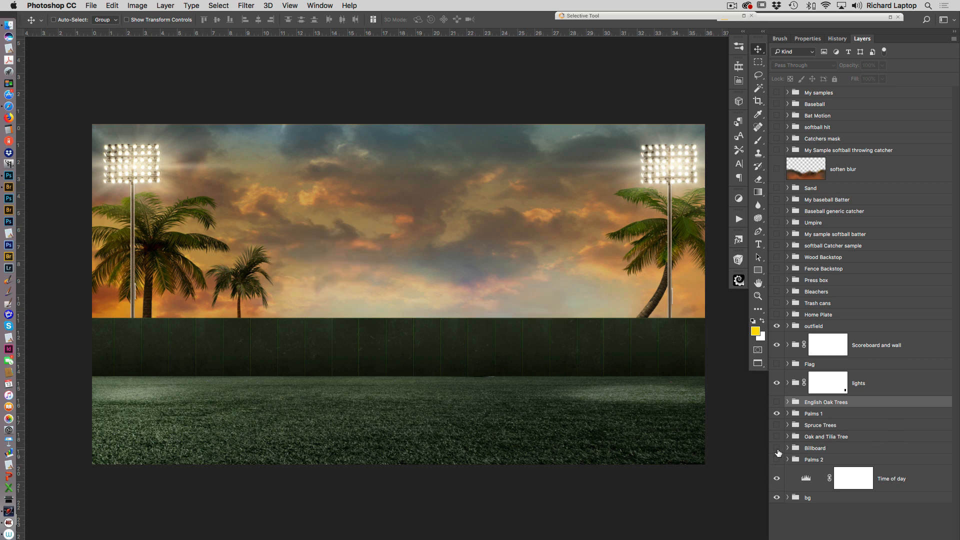
{"action": "left_click", "coordinate": [777, 448]}
{"action": "left_click", "coordinate": [825, 448]}
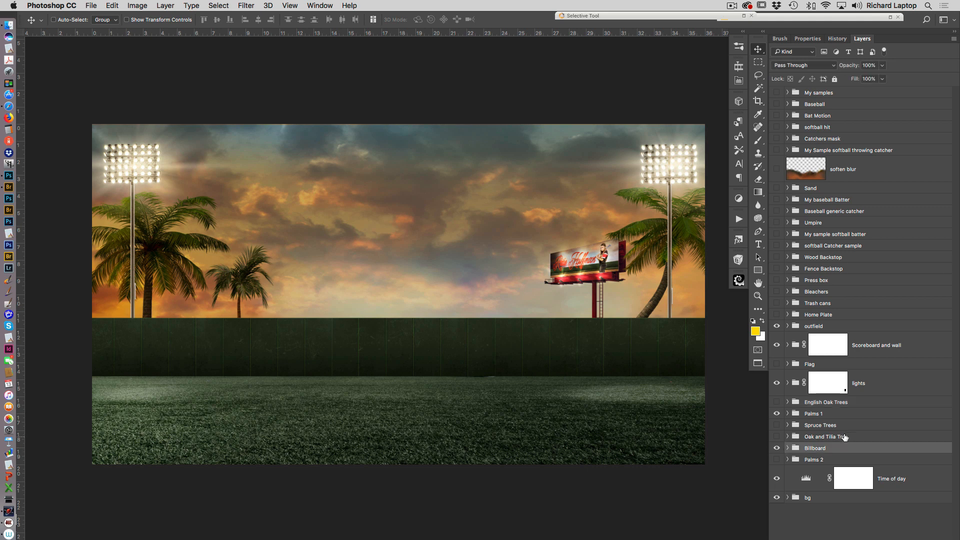
- Expand the Billboard group and toggle its Lights and flares group's visibility, leaving the lights and flares hidden
{"action": "left_click", "coordinate": [789, 449]}
{"action": "scroll", "coordinate": [955, 395], "scroll_direction": "down", "scroll_amount": 3}
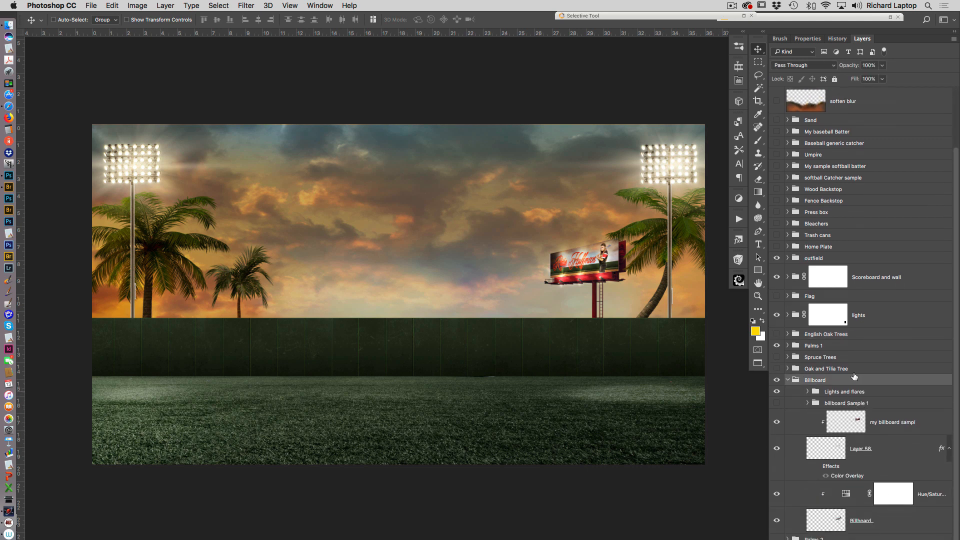
{"action": "left_click", "coordinate": [777, 393]}
{"action": "left_click", "coordinate": [777, 393]}
{"action": "left_click", "coordinate": [779, 395]}
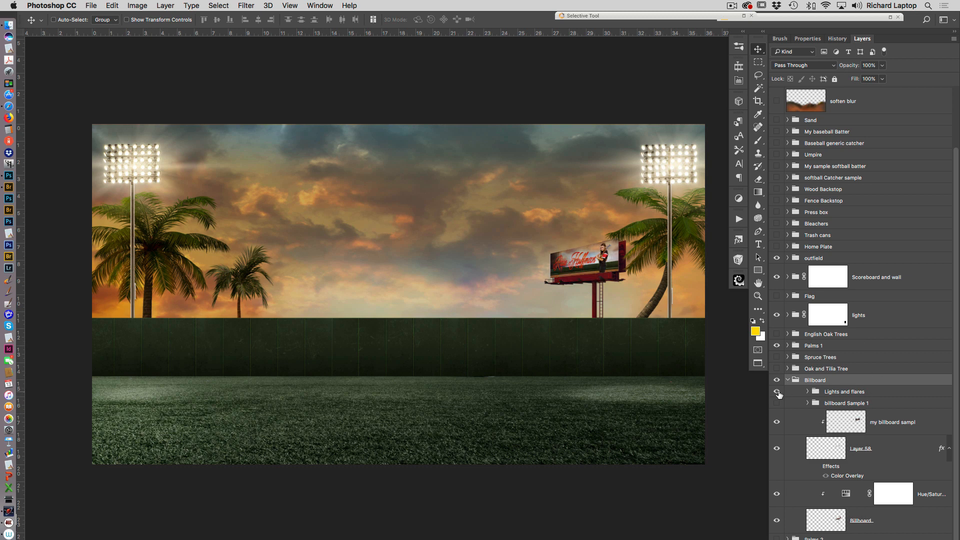
- Show the billboard's Lights and flares group and toggle Layer 58's visibility, leaving the layer visible
{"action": "left_click", "coordinate": [779, 395]}
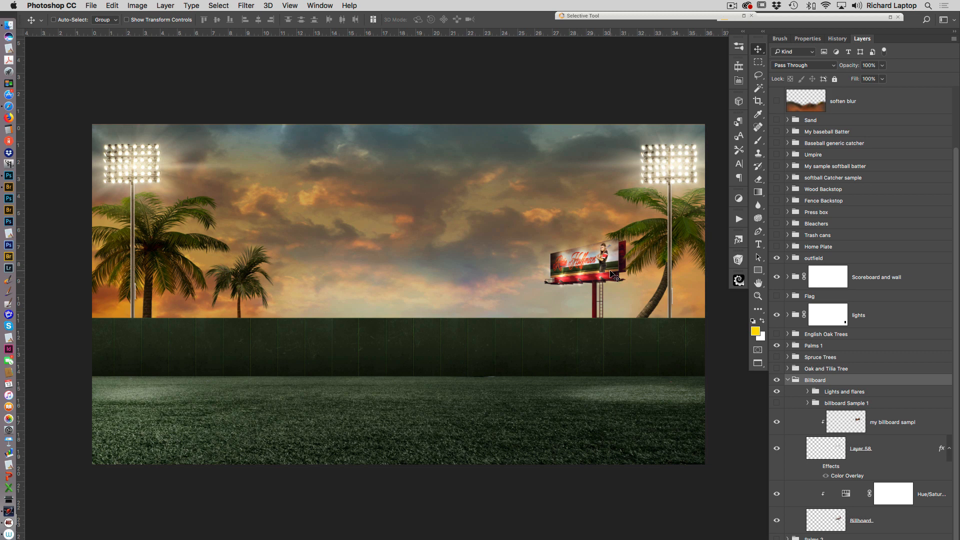
{"action": "left_click", "coordinate": [777, 449]}
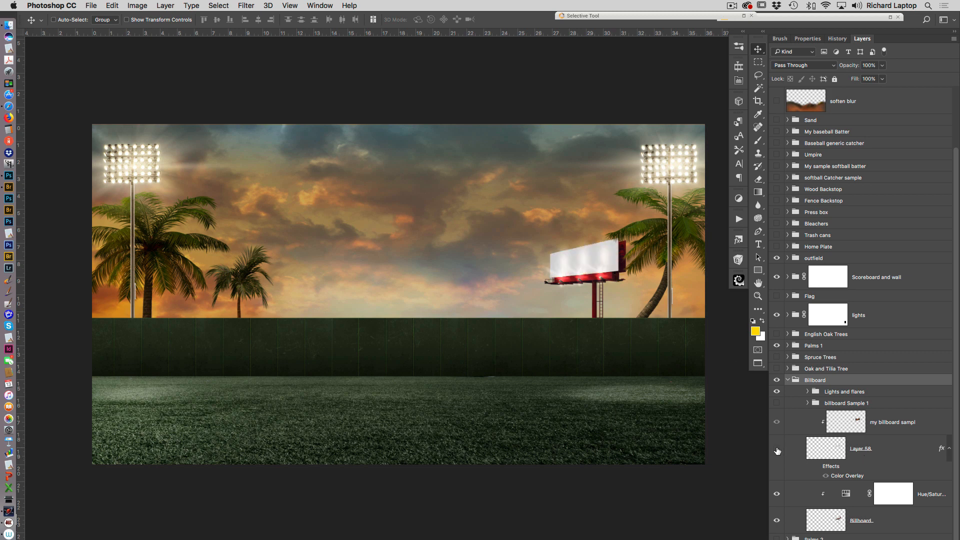
{"action": "left_click", "coordinate": [777, 450]}
{"action": "left_click", "coordinate": [778, 449]}
{"action": "left_click", "coordinate": [777, 449]}
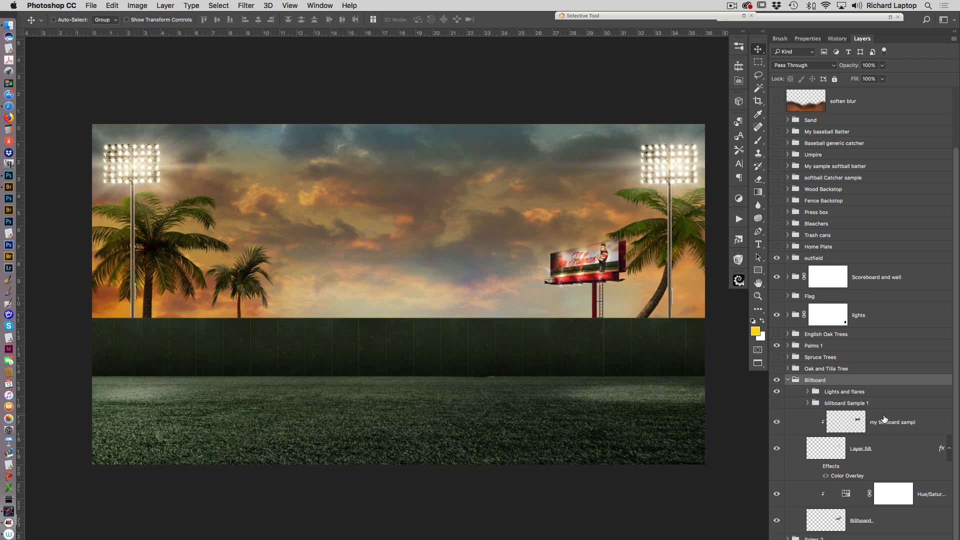
- Toggle the visibility of the my billboard sampl layer, leaving it hidden
{"action": "left_click", "coordinate": [777, 423]}
{"action": "left_click", "coordinate": [776, 424]}
{"action": "left_click", "coordinate": [778, 425]}
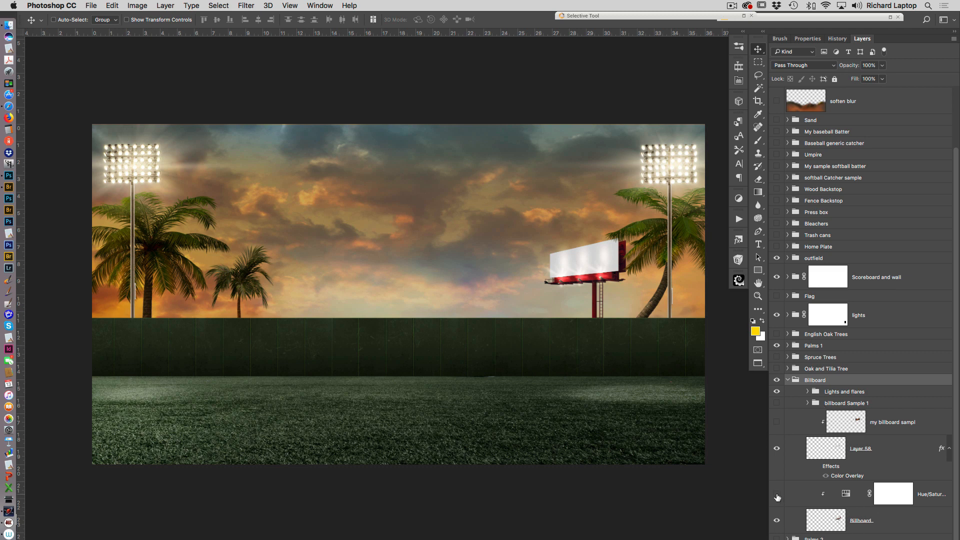
- Set the hue of the billboard's Hue/Saturation adjustment to -140, try a saturation of -52, and undo the saturation change
{"action": "left_click", "coordinate": [846, 495]}
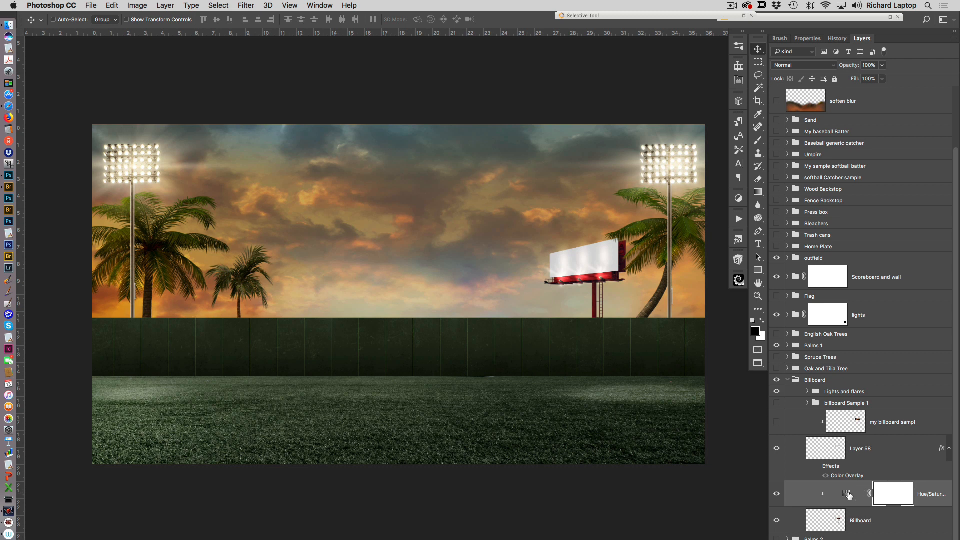
{"action": "double_click", "coordinate": [847, 496]}
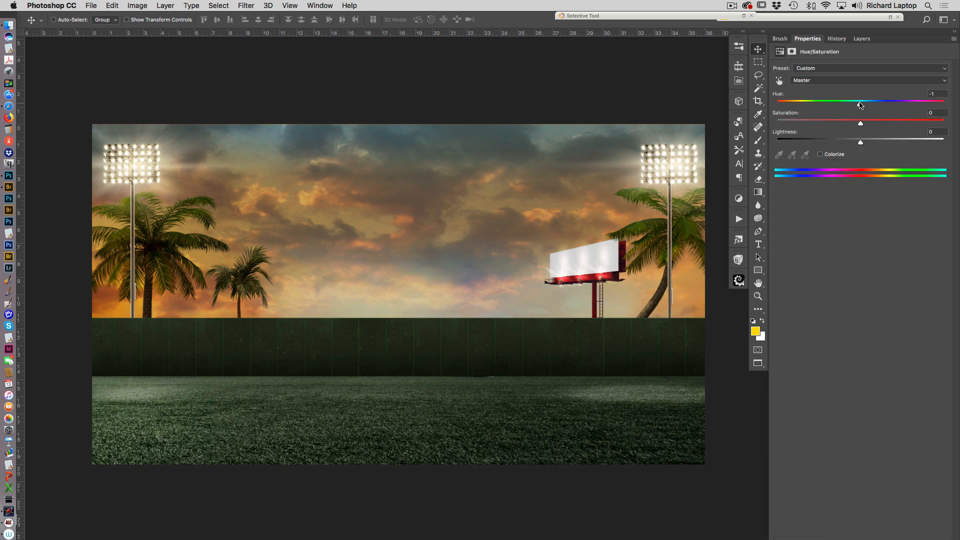
{"action": "left_click_drag", "start_coordinate": [861, 105], "coordinate": [794, 107]}
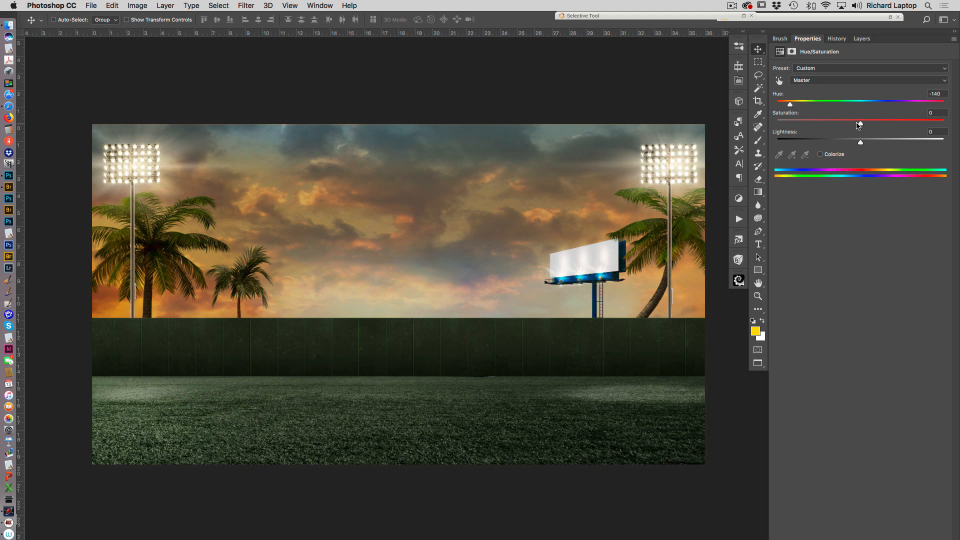
{"action": "left_click_drag", "start_coordinate": [859, 124], "coordinate": [818, 124]}
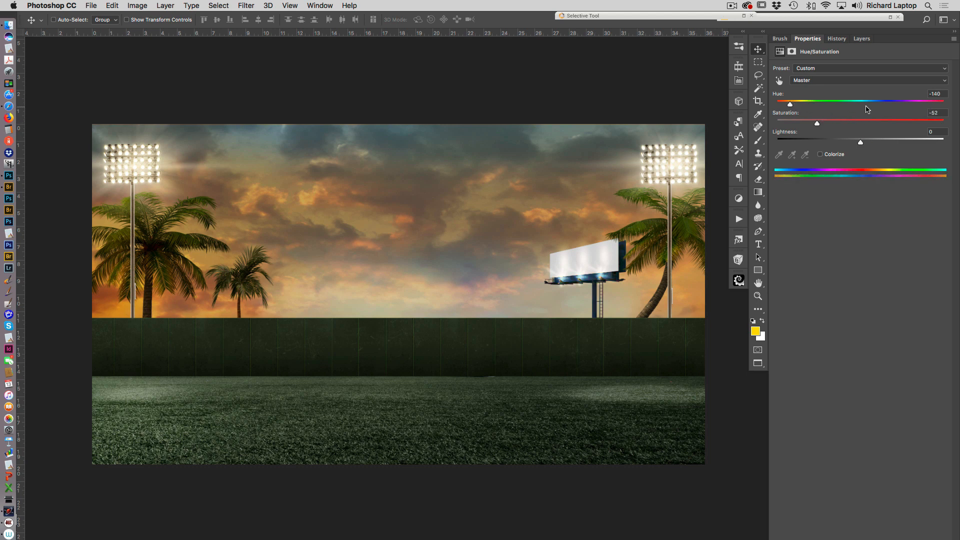
{"action": "left_click", "coordinate": [862, 39]}
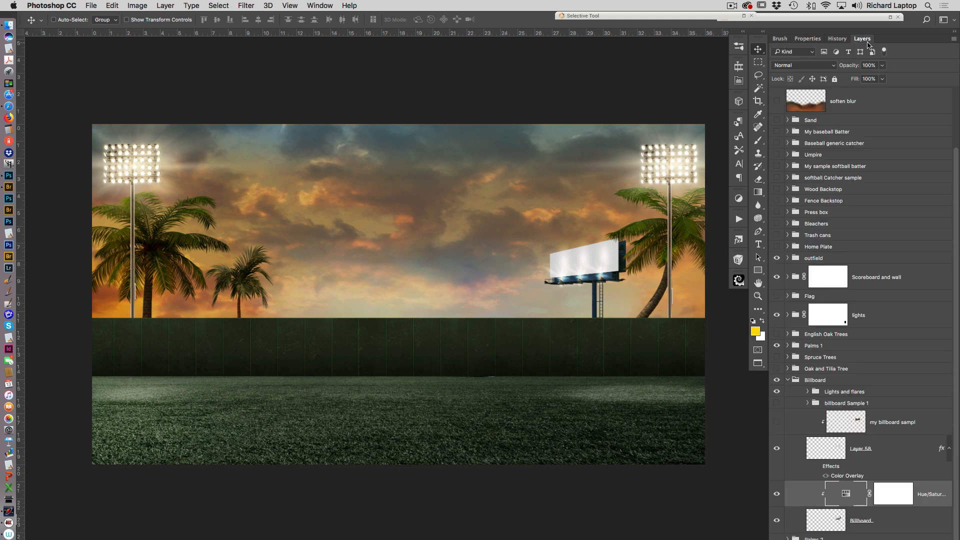
{"action": "key", "text": "super+z"}
- Check the Billboard structure layer off and on, and show the billboard Sample 1 group
{"action": "left_click", "coordinate": [776, 521]}
{"action": "left_click", "coordinate": [777, 522]}
{"action": "left_click", "coordinate": [777, 403]}
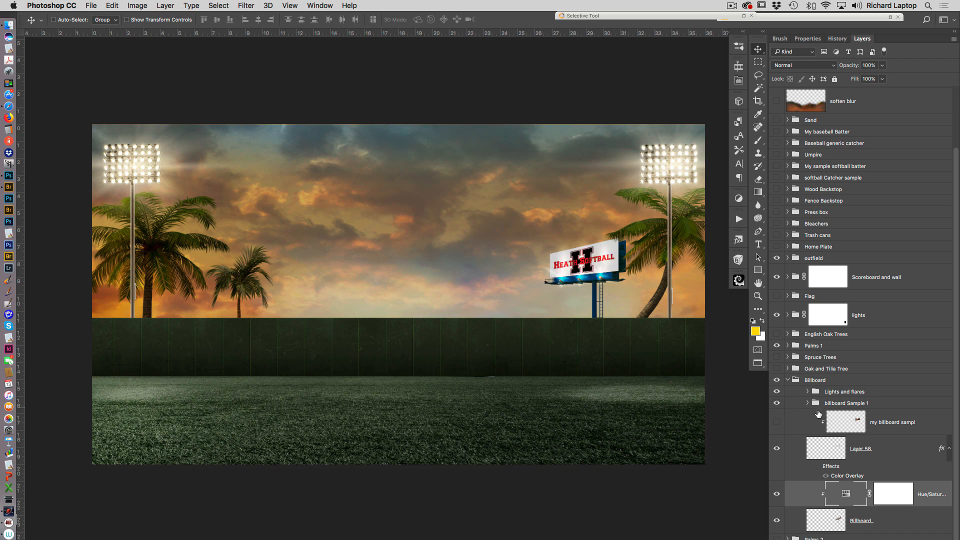
- Reset the hue of the billboard's Hue/Saturation adjustment to 0
{"action": "left_click", "coordinate": [845, 494]}
{"action": "left_click_drag", "start_coordinate": [790, 104], "coordinate": [861, 107]}
{"action": "left_click", "coordinate": [930, 95]}
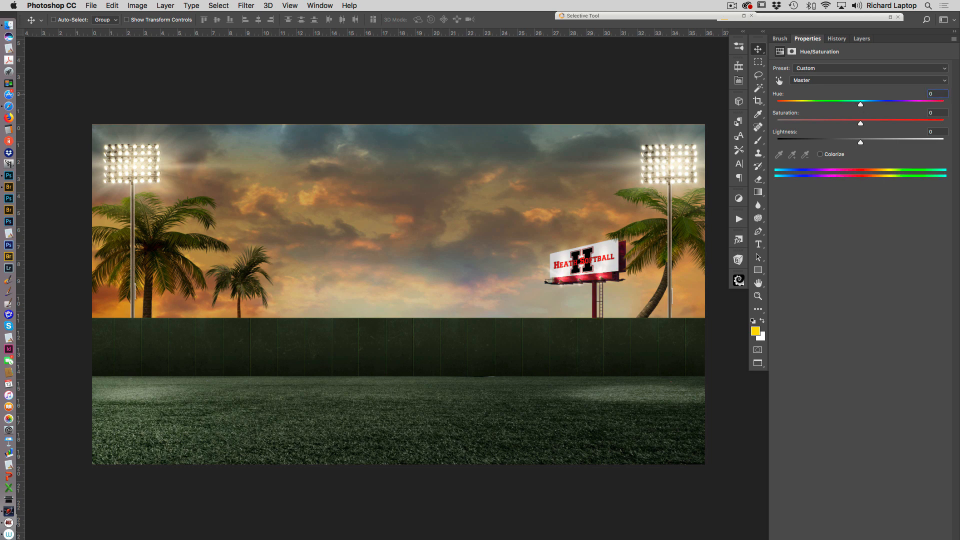
{"action": "left_click", "coordinate": [861, 39]}
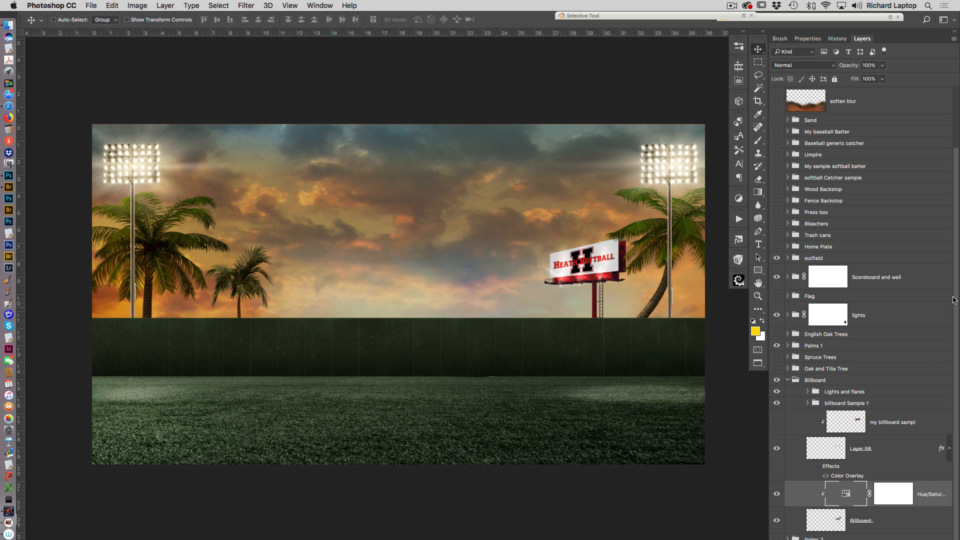
- Check the Lights and flares group off and on, collapse and hide the Billboard group, and show the Palms 2 group
{"action": "left_click", "coordinate": [777, 392]}
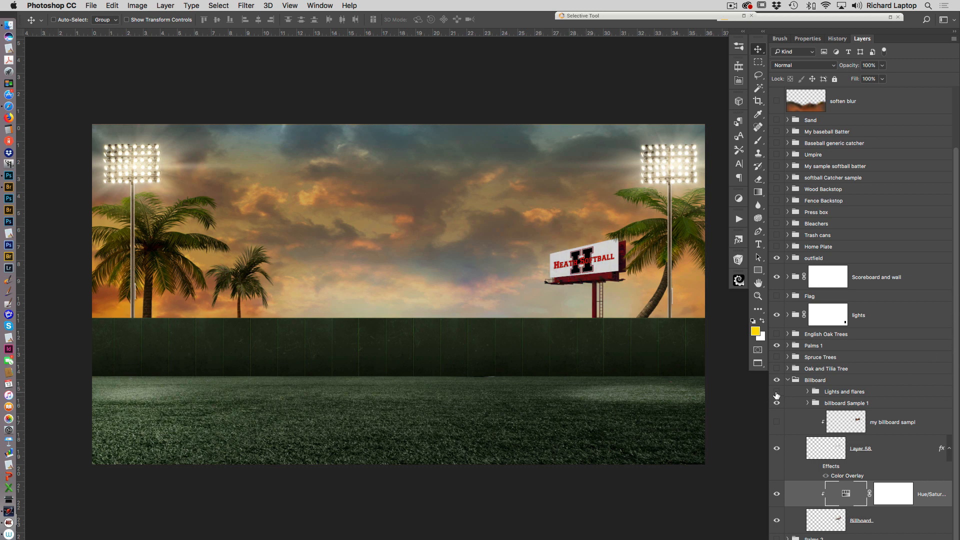
{"action": "left_click", "coordinate": [788, 380]}
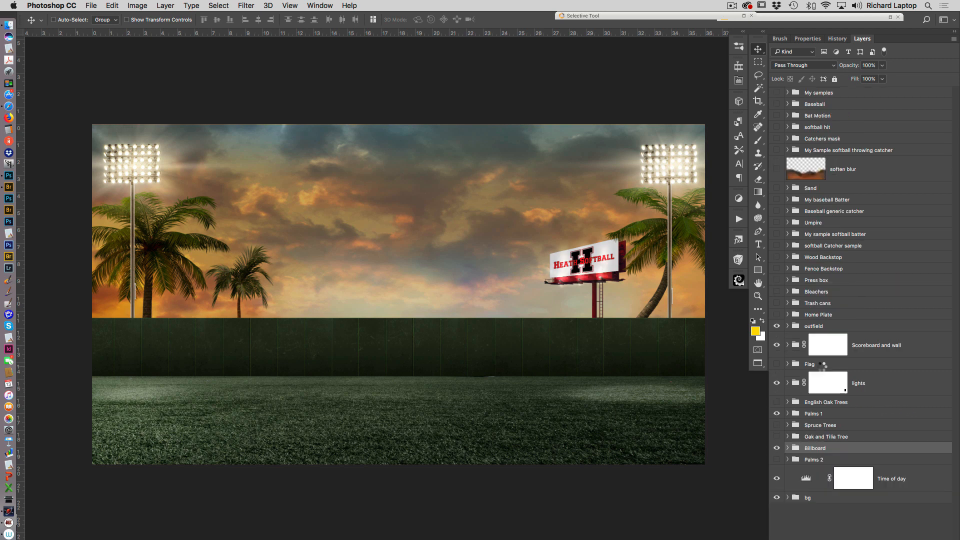
{"action": "left_click", "coordinate": [777, 459]}
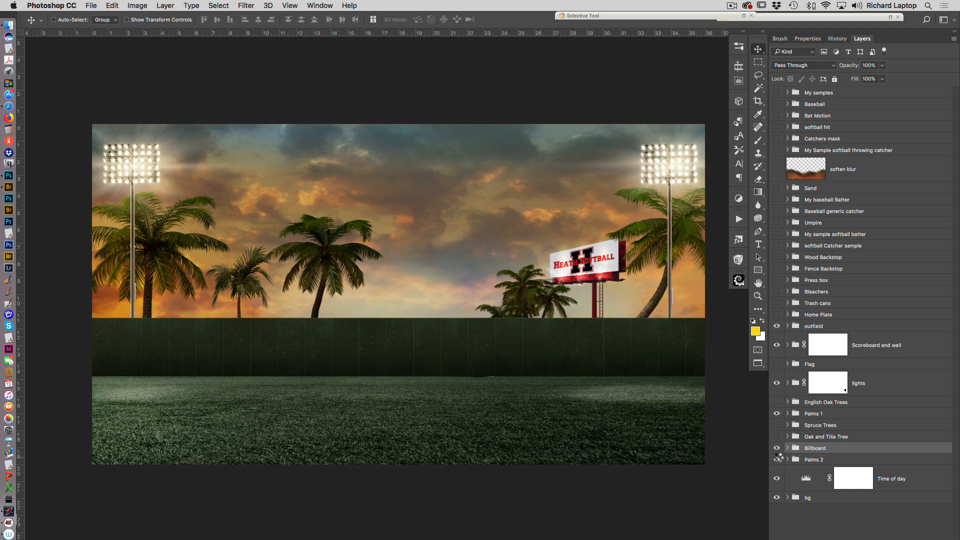
{"action": "left_click", "coordinate": [777, 448]}
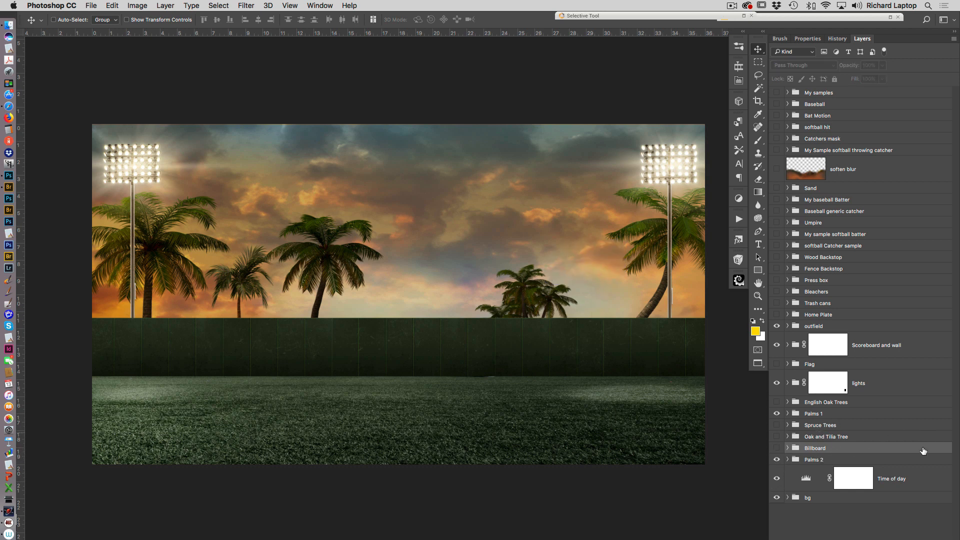
- Try the Time of day adjustment layer at 100% and 78% opacity, and set it to 59%
{"action": "left_click", "coordinate": [913, 472]}
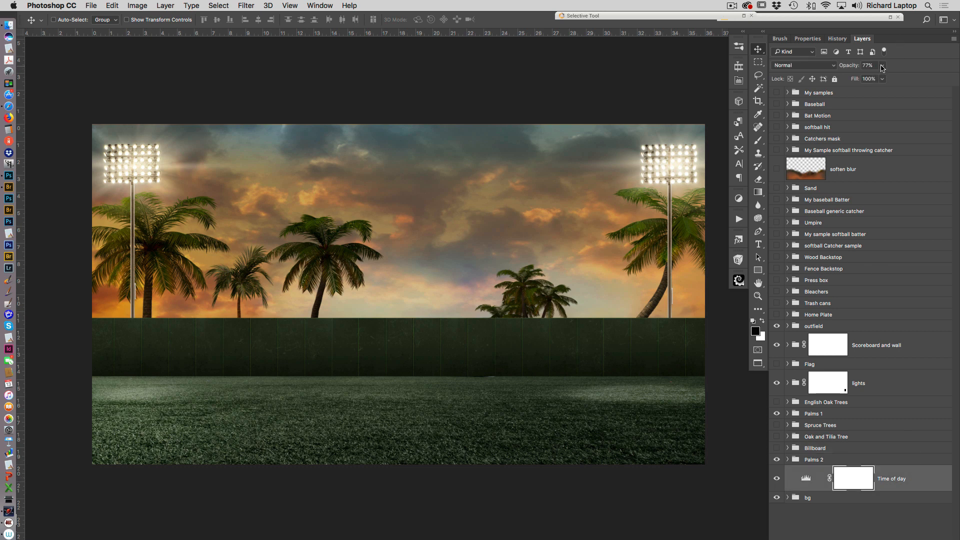
{"action": "left_click", "coordinate": [882, 68]}
{"action": "mouse_move", "coordinate": [883, 79]}
{"action": "left_mouse_down"}
{"action": "mouse_move", "coordinate": [849, 76]}
{"action": "mouse_move", "coordinate": [902, 78]}
{"action": "left_mouse_up"}
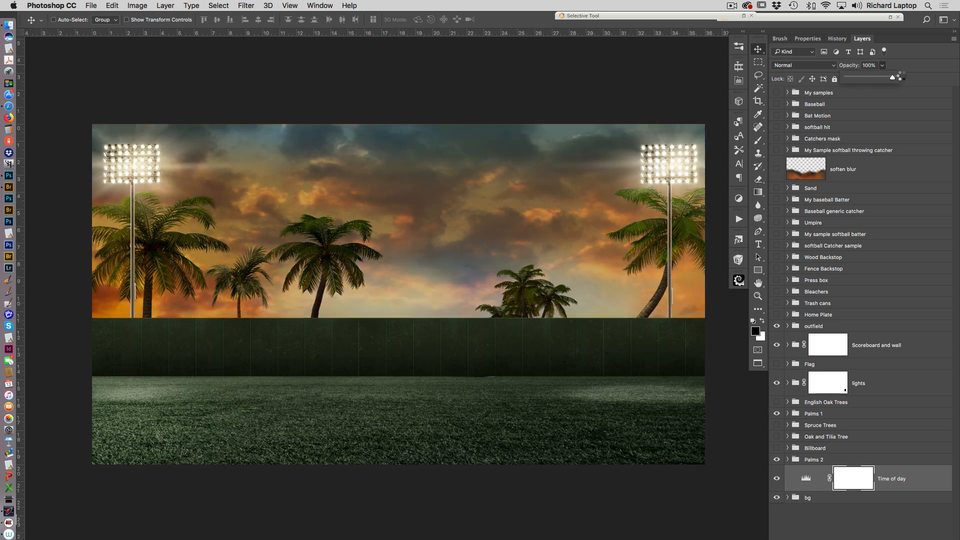
{"action": "left_click", "coordinate": [901, 74]}
{"action": "left_click", "coordinate": [882, 65]}
{"action": "left_click_drag", "start_coordinate": [885, 78], "coordinate": [874, 80]}
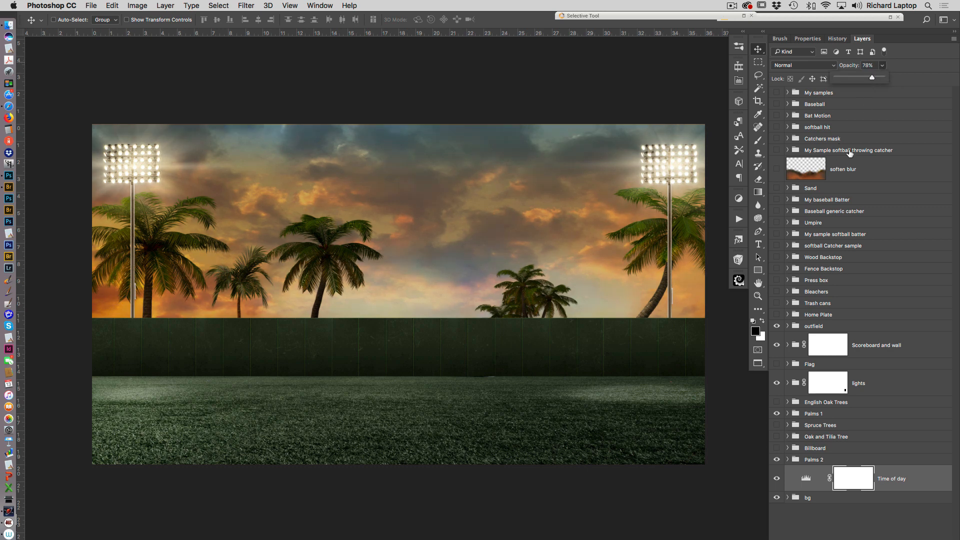
{"action": "left_click_drag", "start_coordinate": [870, 79], "coordinate": [862, 79]}
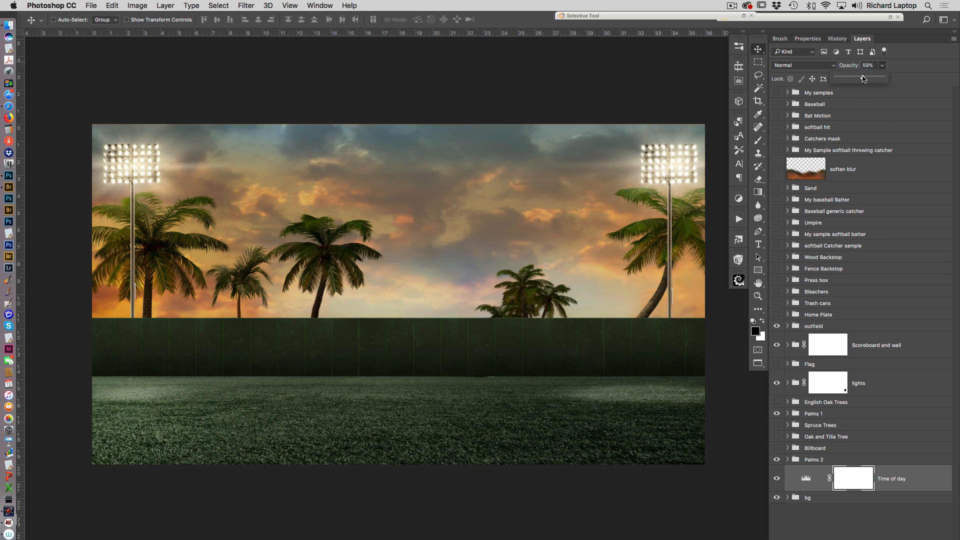
{"action": "left_click", "coordinate": [896, 473]}
- Add a Solid Color fill layer in Multiply mode directly above the Time of day layer
{"action": "left_click", "coordinate": [138, 5]}
{"action": "mouse_move", "coordinate": [180, 33]}
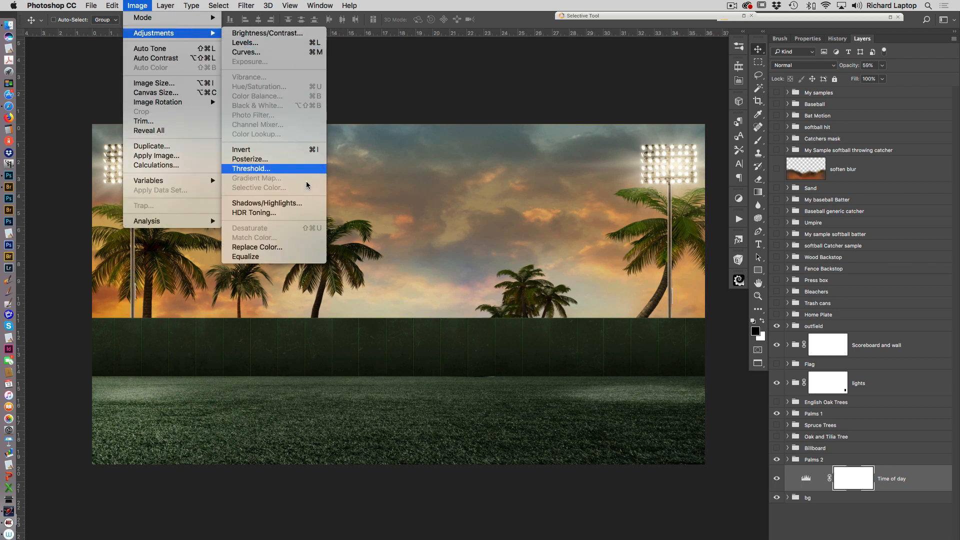
{"action": "mouse_move", "coordinate": [161, 3]}
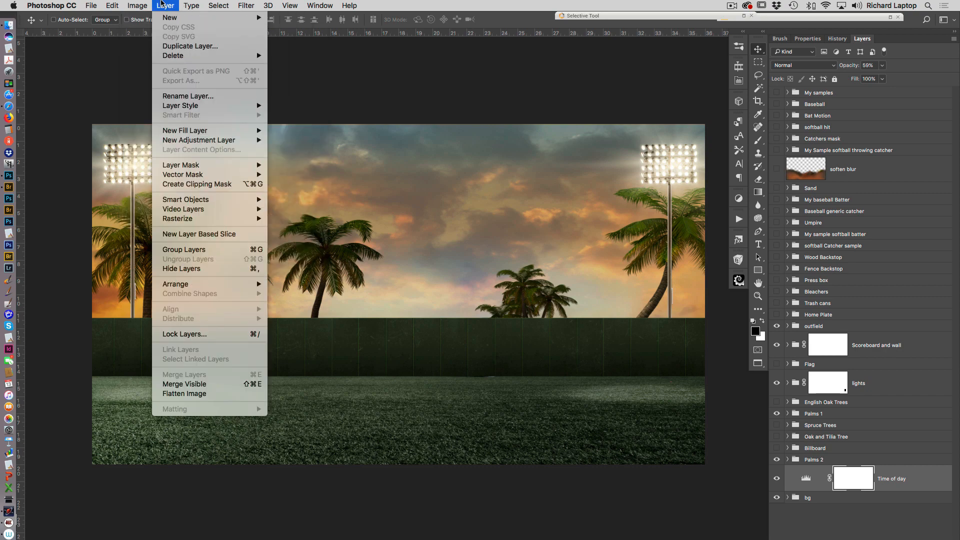
{"action": "mouse_move", "coordinate": [230, 132]}
{"action": "left_click", "coordinate": [316, 131]}
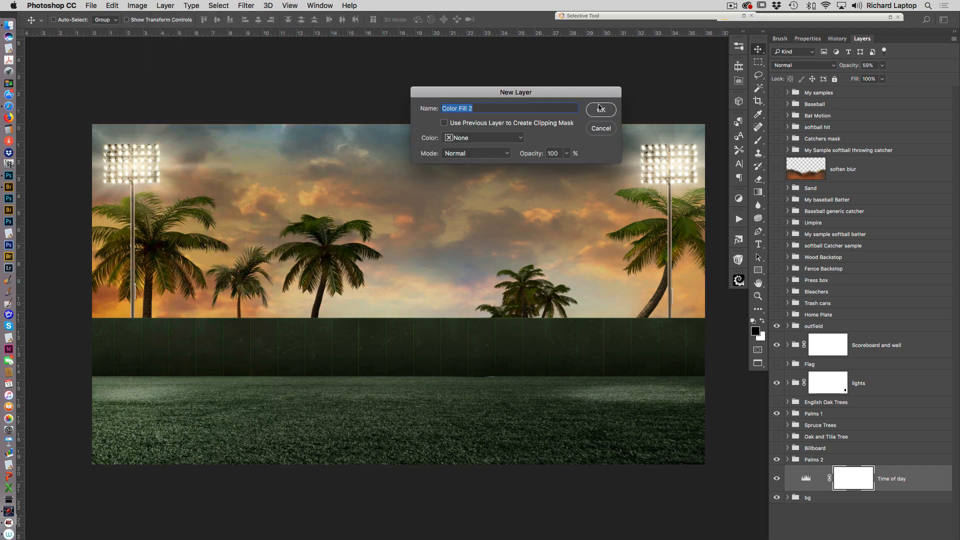
{"action": "left_click", "coordinate": [506, 153]}
{"action": "left_click", "coordinate": [477, 184]}
{"action": "left_click", "coordinate": [608, 109]}
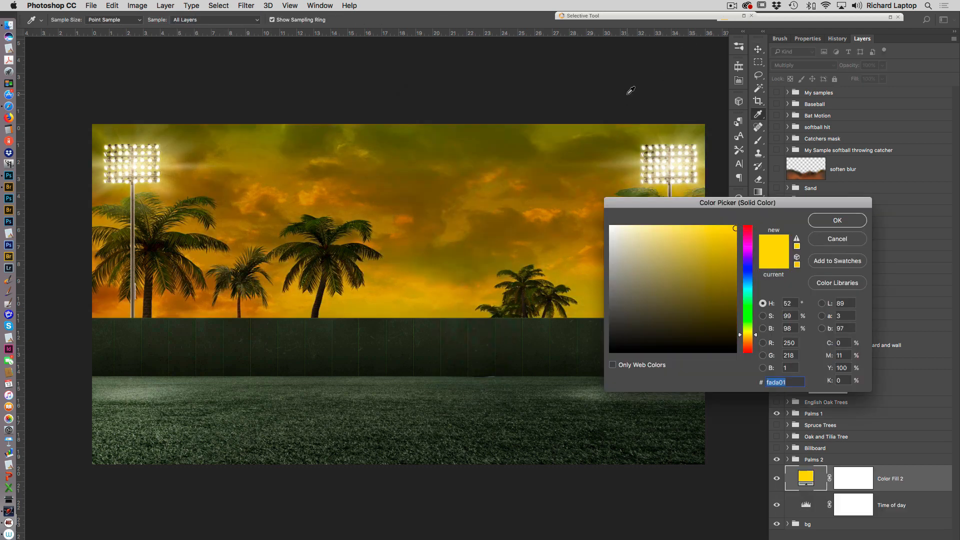
- Change the new fill layer's color to dark blue 2c4359 for a night sky
{"action": "left_click_drag", "start_coordinate": [804, 203], "coordinate": [732, 237]}
{"action": "left_click", "coordinate": [679, 314]}
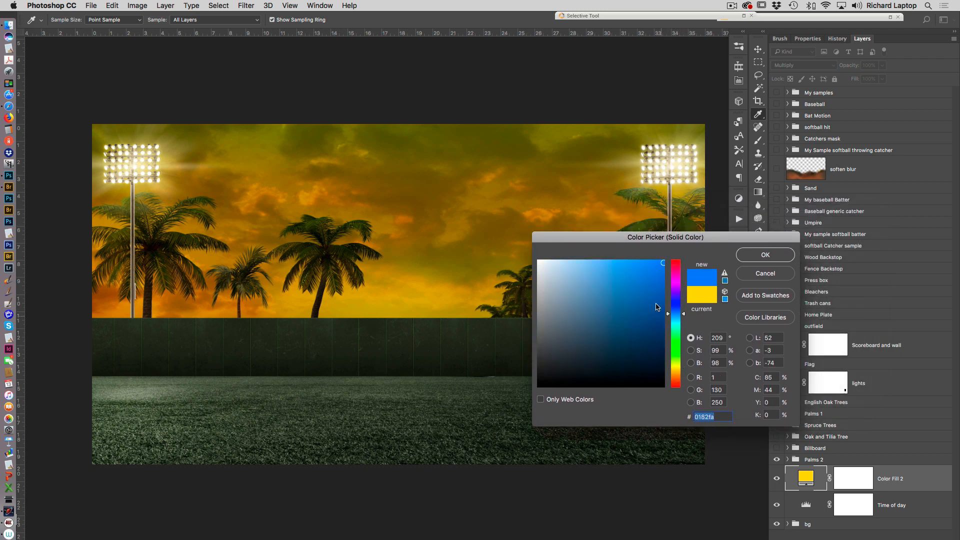
{"action": "left_click", "coordinate": [641, 336]}
{"action": "left_click", "coordinate": [624, 338]}
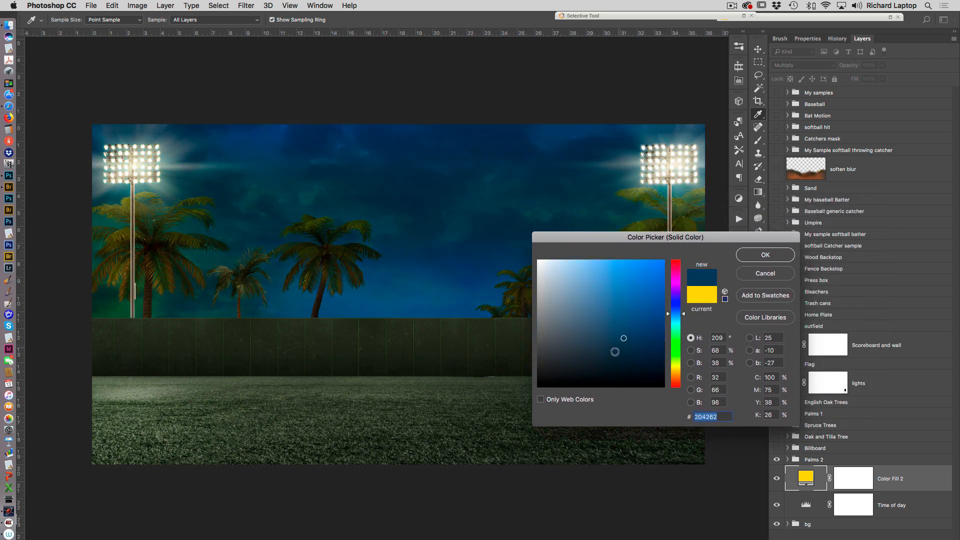
{"action": "left_click_drag", "start_coordinate": [615, 352], "coordinate": [604, 342]}
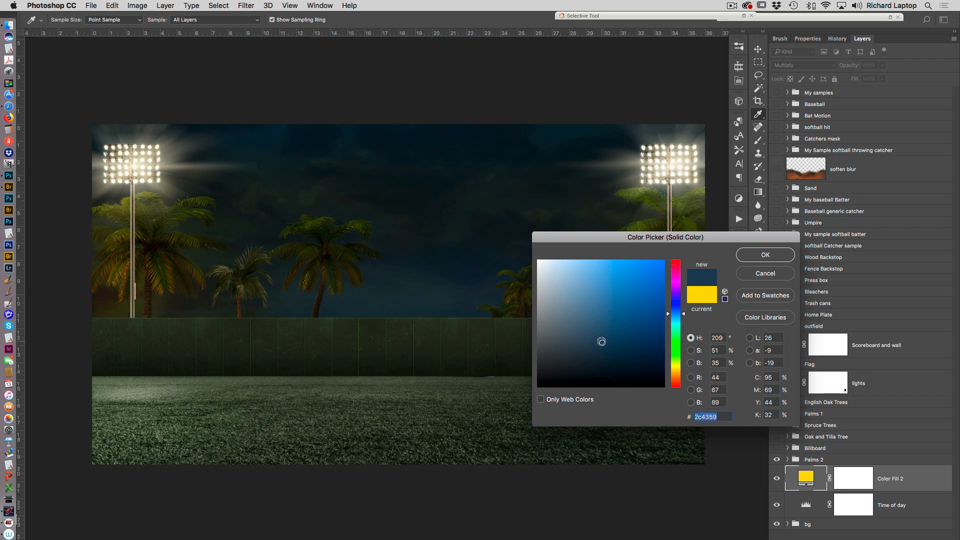
{"action": "left_click", "coordinate": [786, 253]}
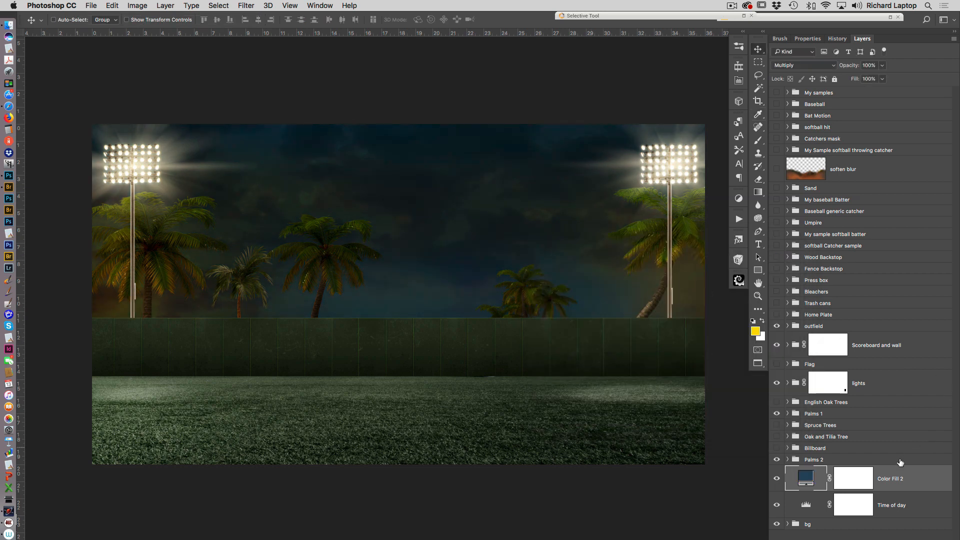
- Lower the color fill layer's opacity to 93%, and delete the layer
{"action": "left_click", "coordinate": [882, 65]}
{"action": "left_click_drag", "start_coordinate": [882, 76], "coordinate": [880, 78]}
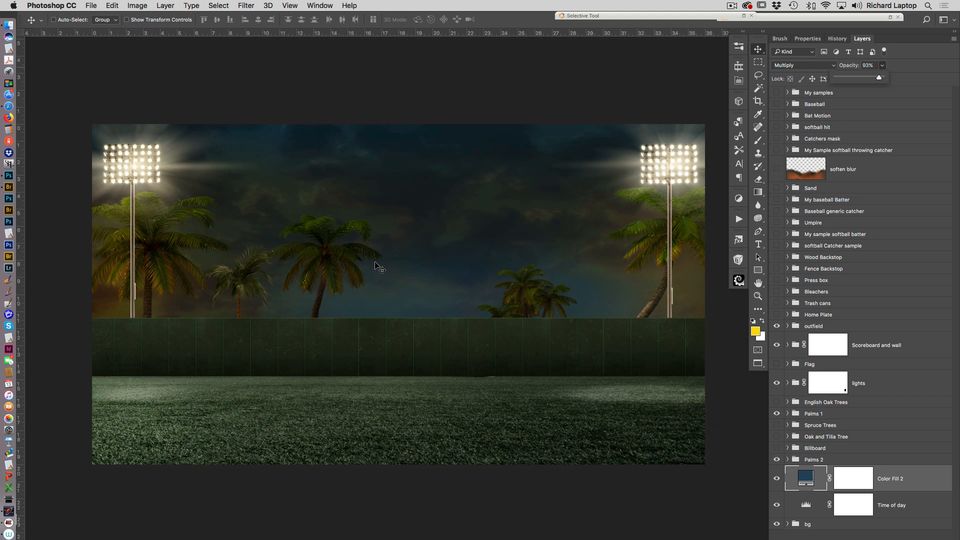
{"action": "left_click", "coordinate": [921, 480]}
{"action": "key", "text": "Delete"}
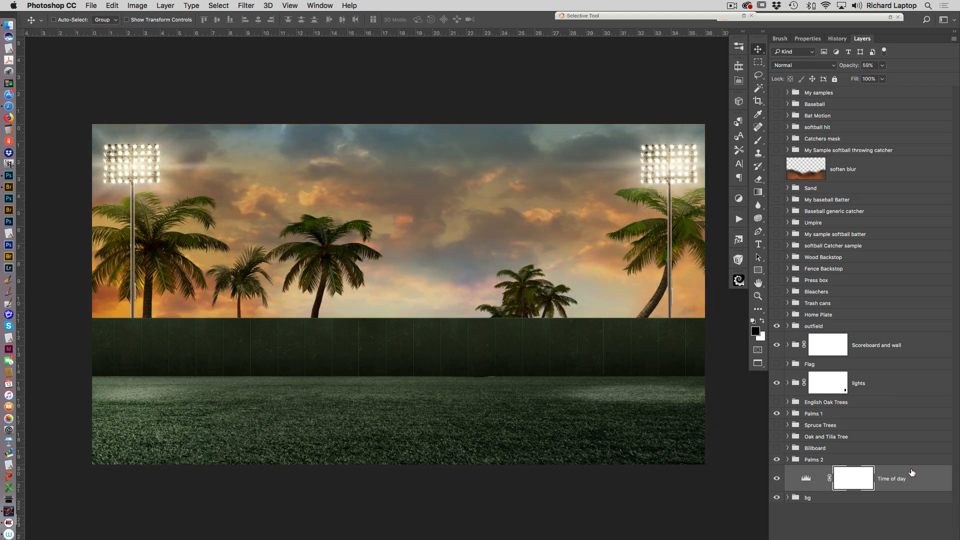
- Expand the bg group, check its Blue top, colorful sunset and underlying sky layers off and on, and collapse the group
{"action": "left_click", "coordinate": [895, 489]}
{"action": "left_click", "coordinate": [787, 497]}
{"action": "scroll", "coordinate": [959, 379], "scroll_direction": "down", "scroll_amount": 2}
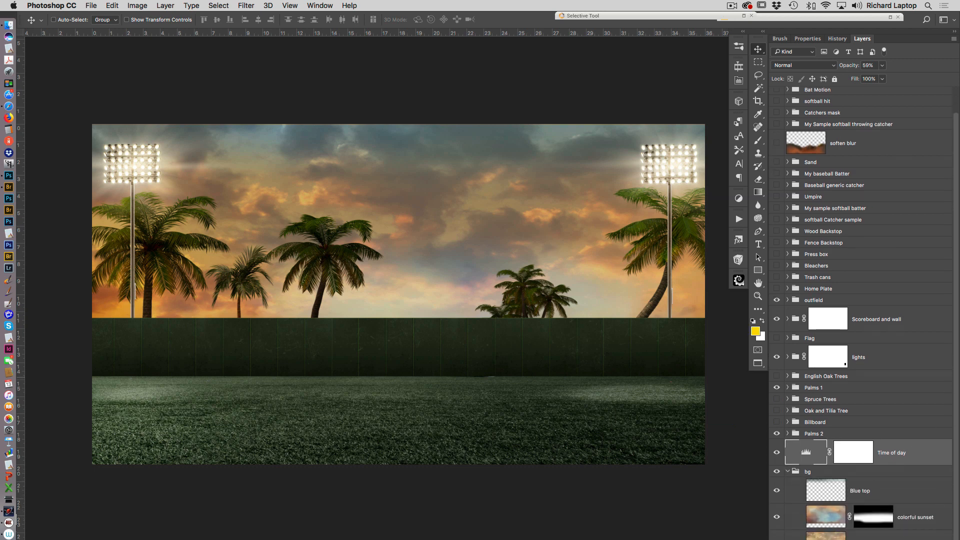
{"action": "left_click", "coordinate": [777, 491]}
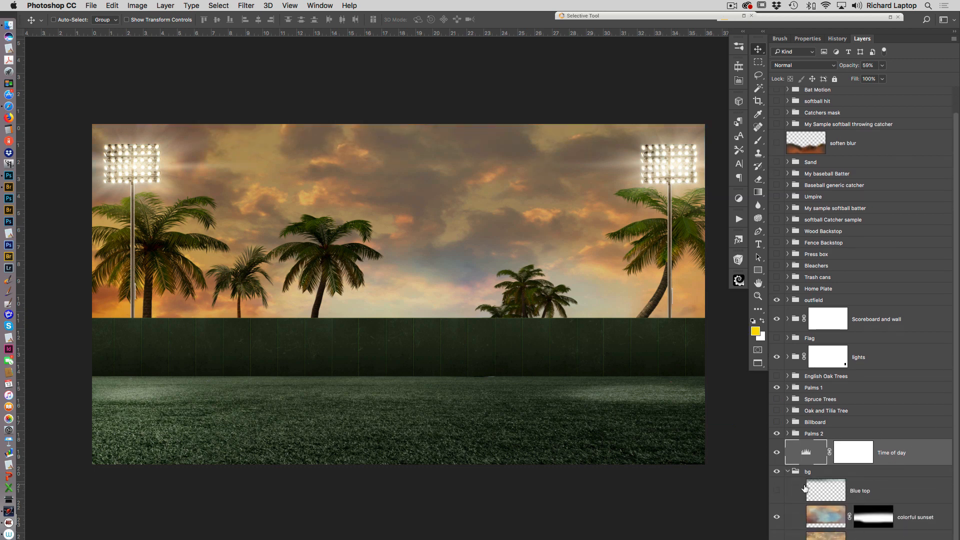
{"action": "left_click", "coordinate": [777, 518]}
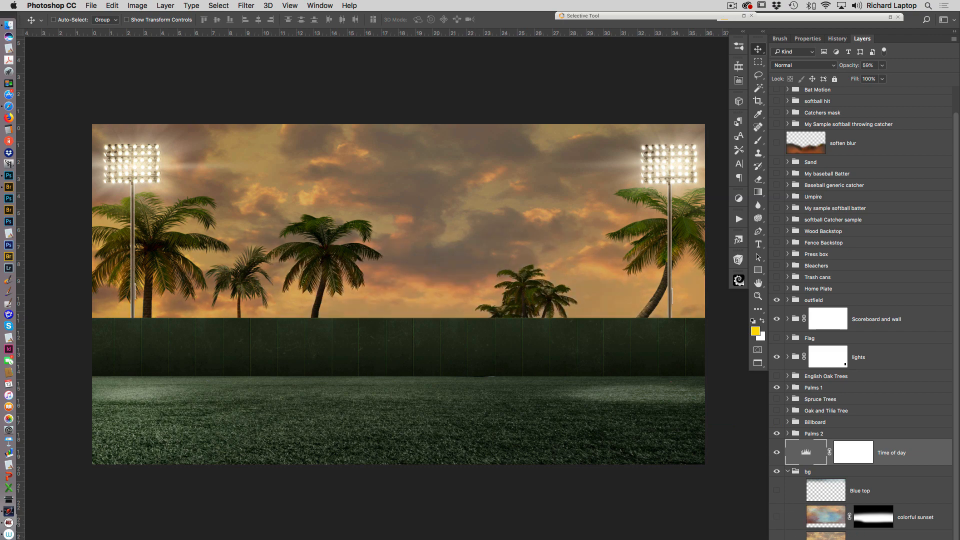
{"action": "left_click", "coordinate": [776, 539]}
{"action": "left_click", "coordinate": [777, 539]}
{"action": "left_click", "coordinate": [777, 518]}
{"action": "left_click", "coordinate": [776, 517]}
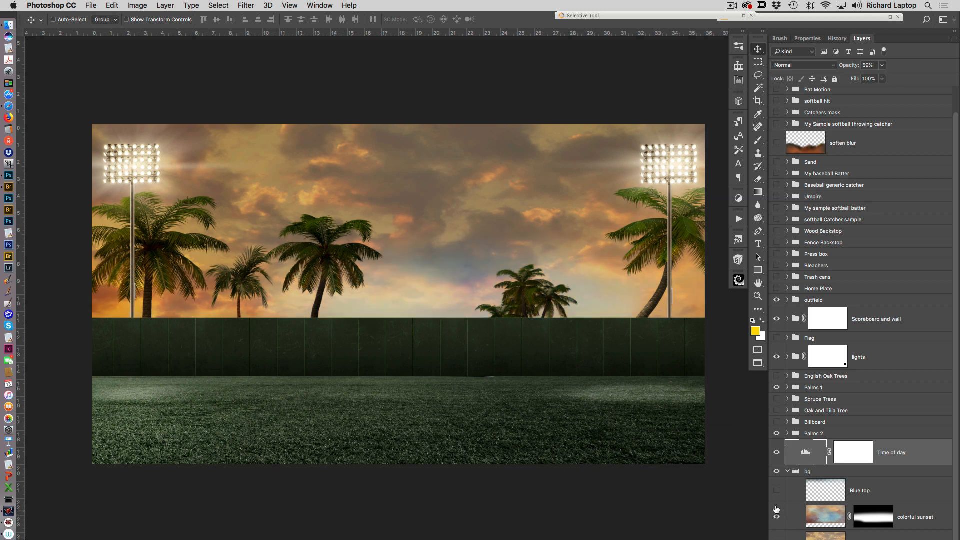
{"action": "left_click", "coordinate": [776, 490]}
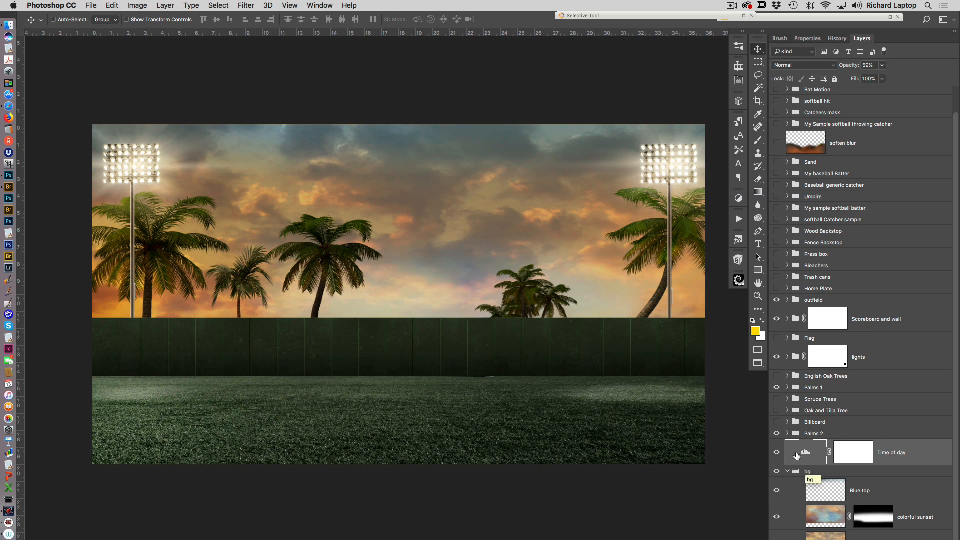
{"action": "left_click", "coordinate": [788, 471]}
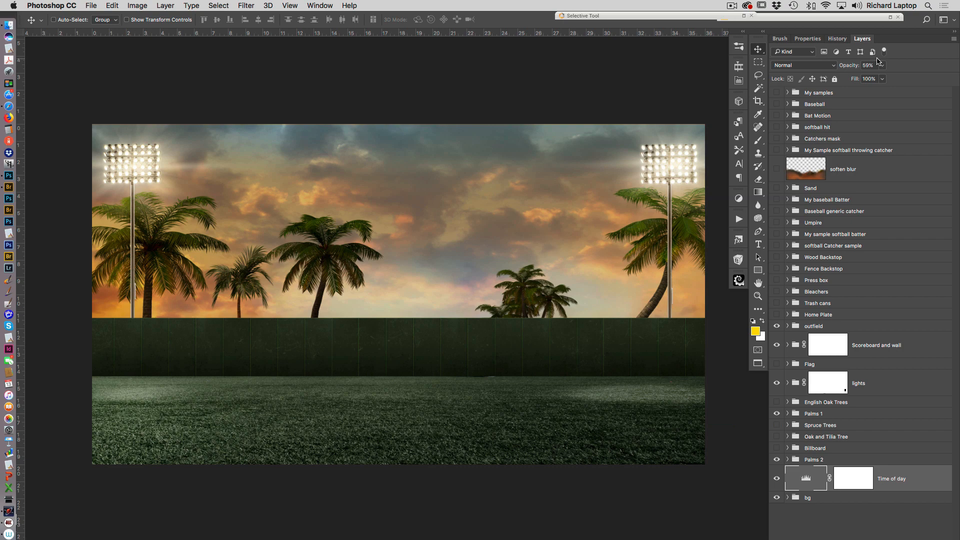
- Show and expand the My samples group, check the backstop 2 sample on and off, and show the third sample layer
{"action": "left_click", "coordinate": [776, 93]}
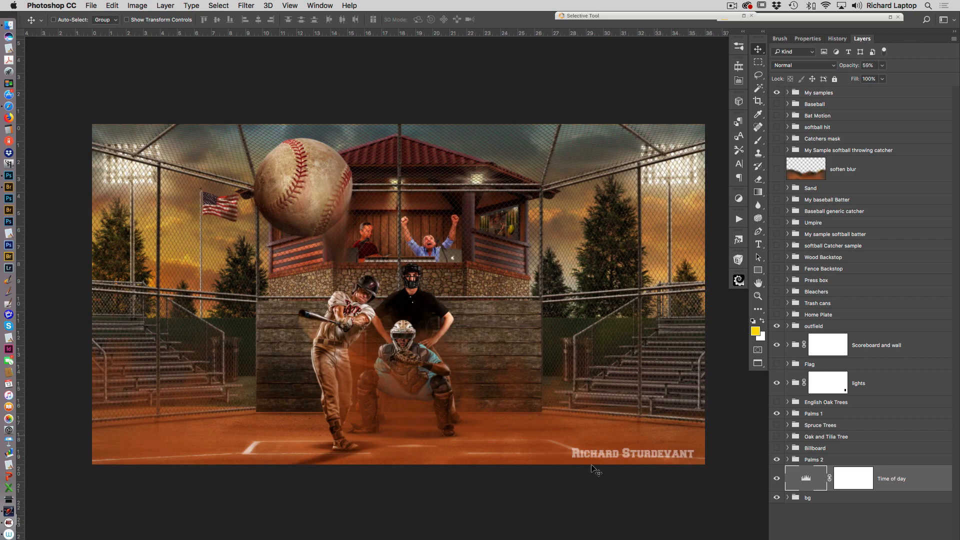
{"action": "left_click", "coordinate": [788, 93]}
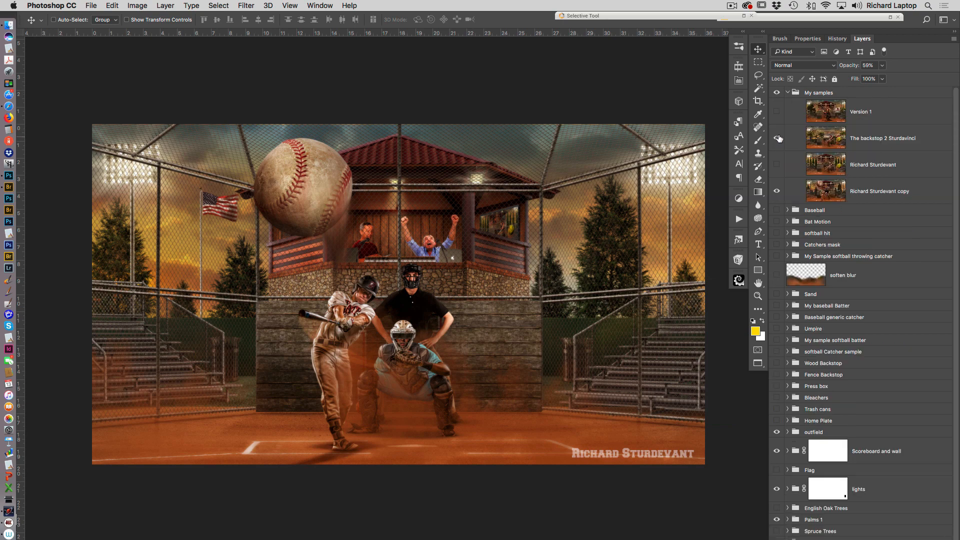
{"action": "left_click", "coordinate": [777, 138]}
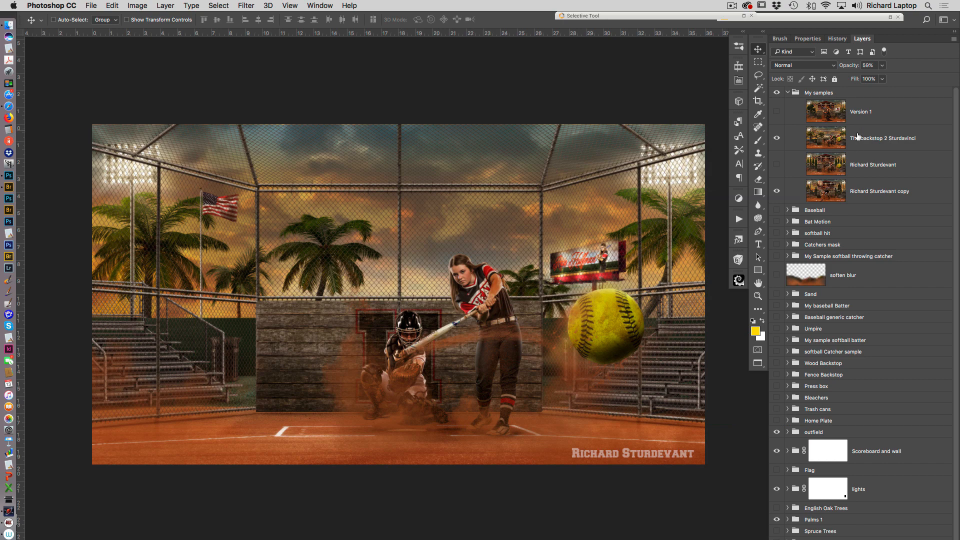
{"action": "left_click", "coordinate": [777, 138]}
{"action": "left_click", "coordinate": [777, 164]}
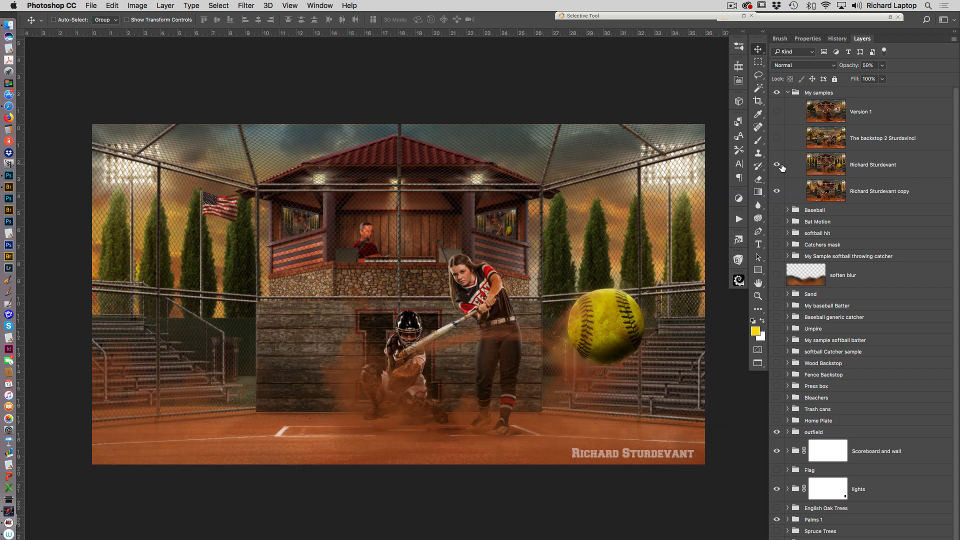